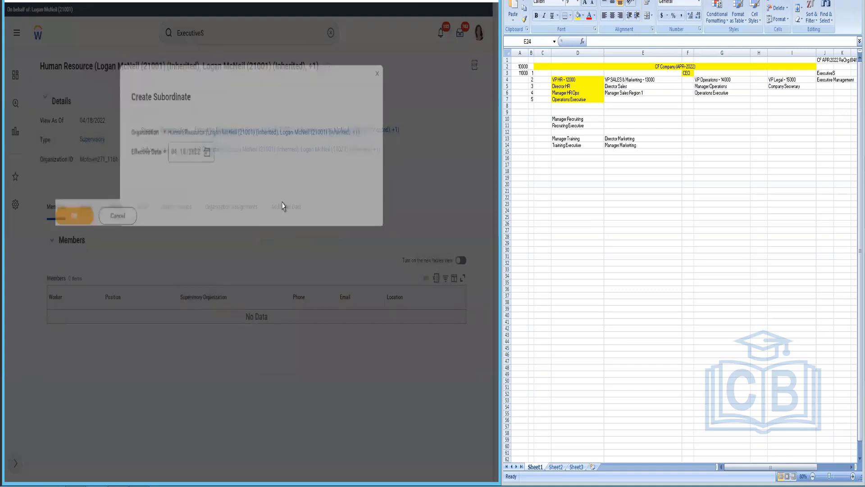
Step: Set the new subordinate's effective date to 04/01/2022 and confirm
left_click(205, 152)
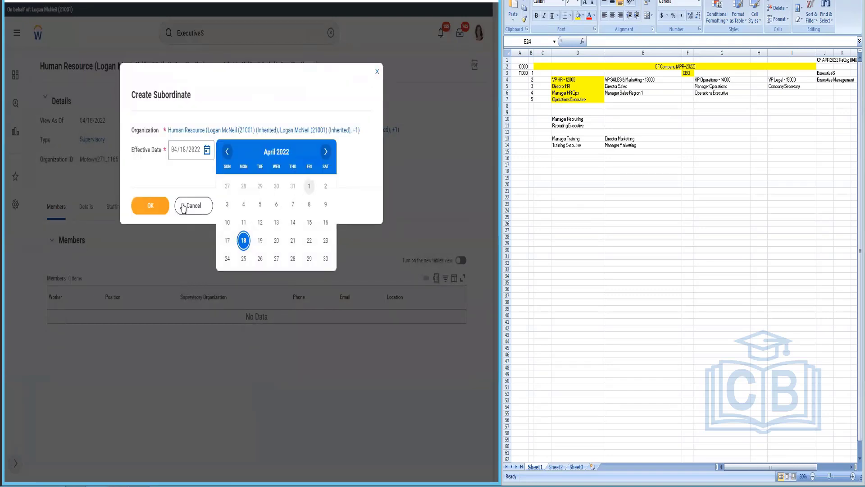
left_click(309, 186)
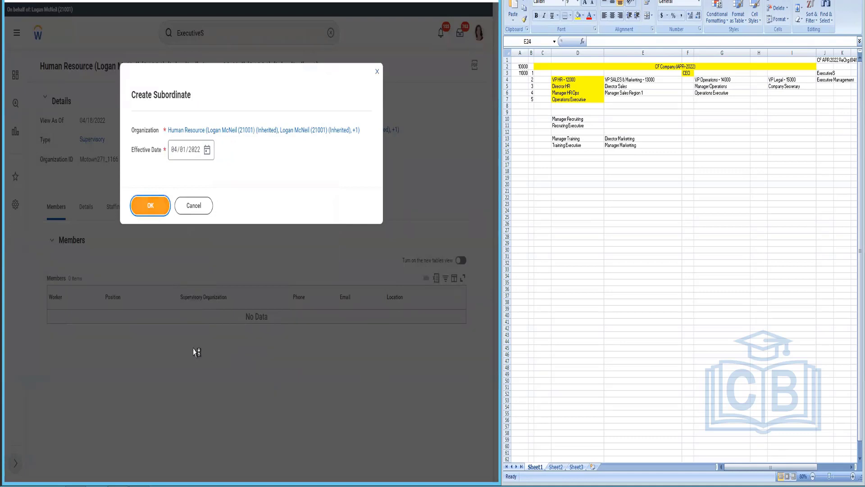
key("Return")
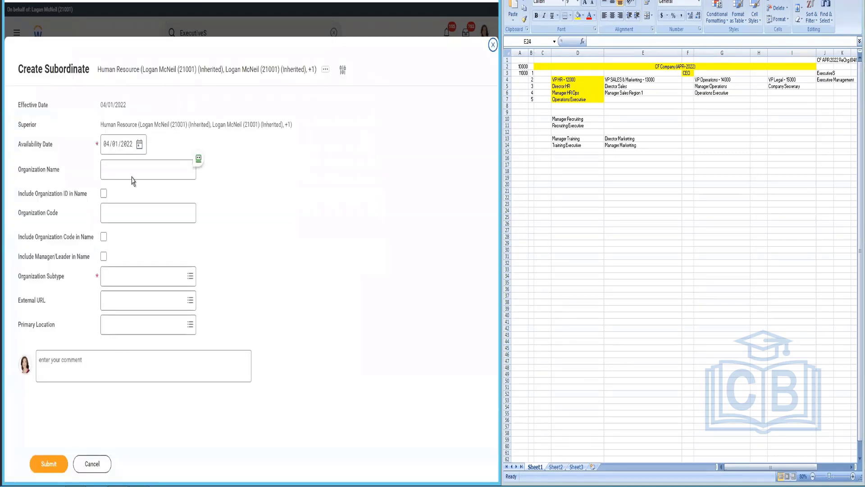
Step: Create Recruiting as a Department with manager in name, located at CF Hawaii, and submit
left_click(134, 170)
type("Recruiting")
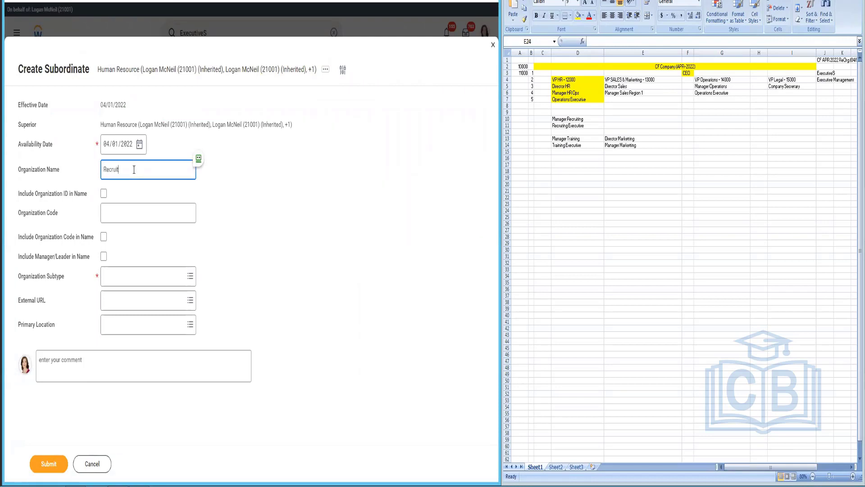
left_click(171, 288)
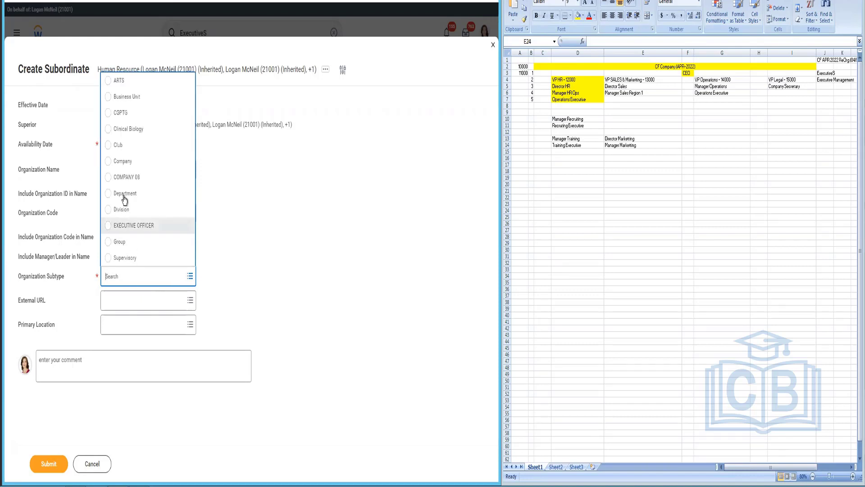
key("Return")
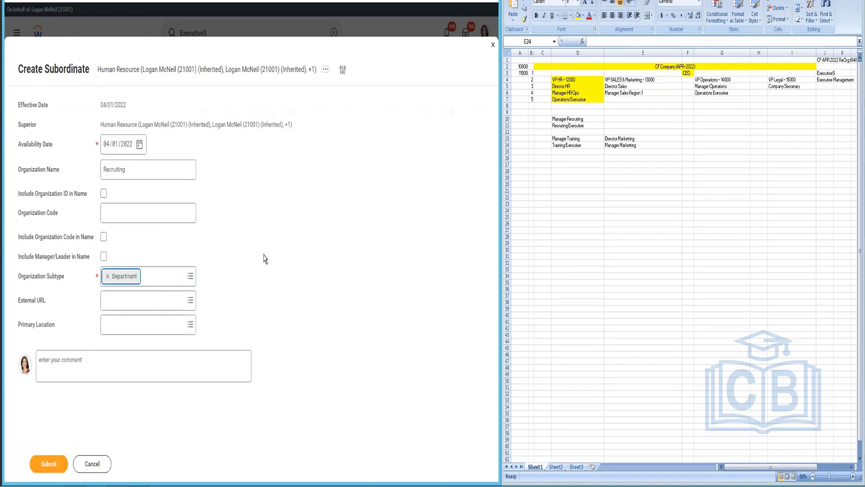
left_click(104, 257)
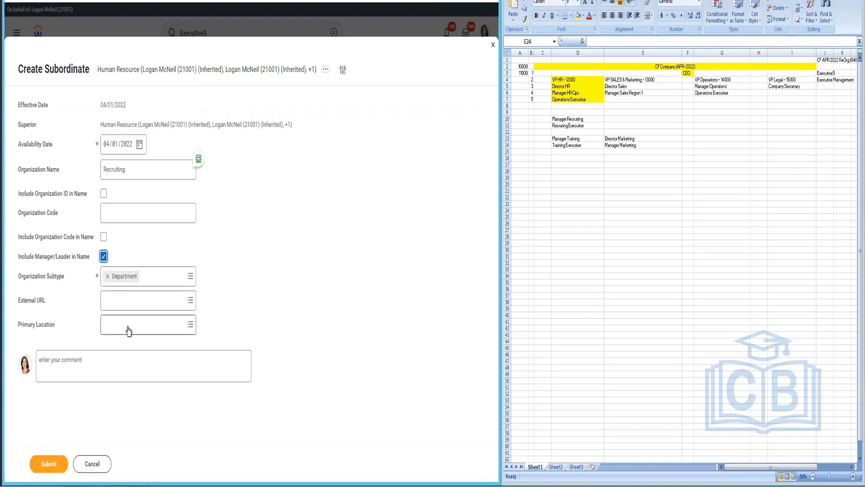
left_click(128, 331)
type("CF")
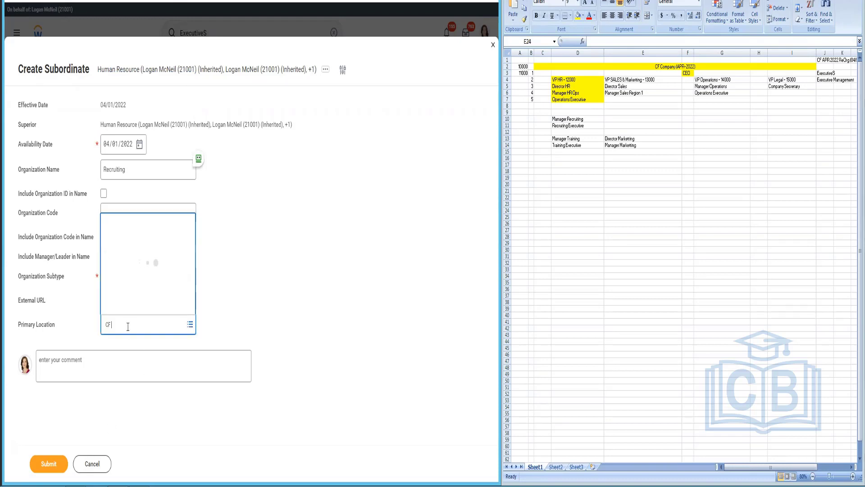
type(" Hawaii")
left_click(64, 465)
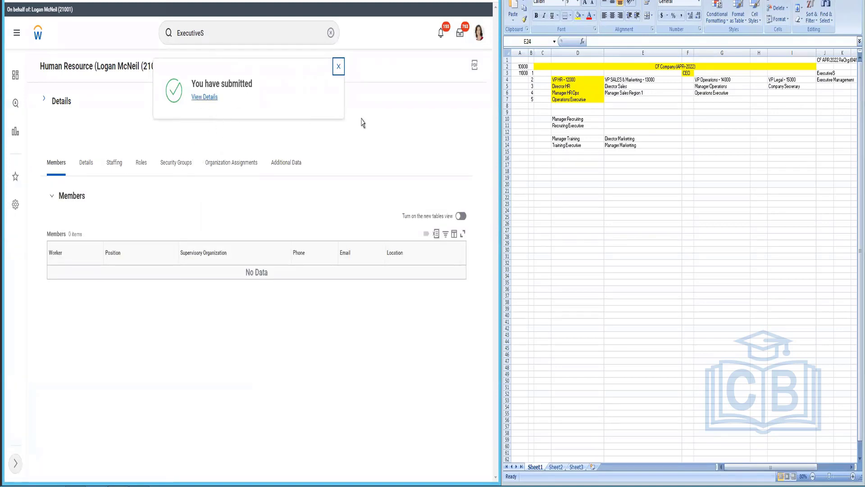
Step: From Human Resource's details, open Recruiting's actions and choose Reorganization > Divide Organization
left_click(338, 66)
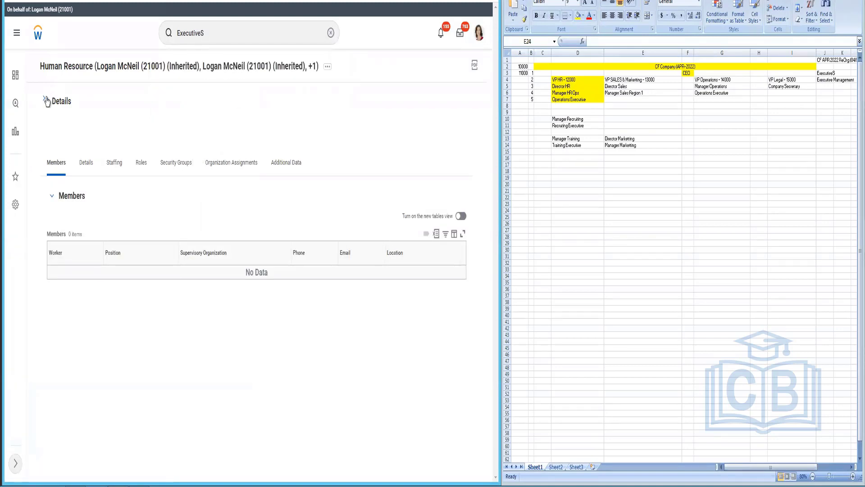
left_click(46, 100)
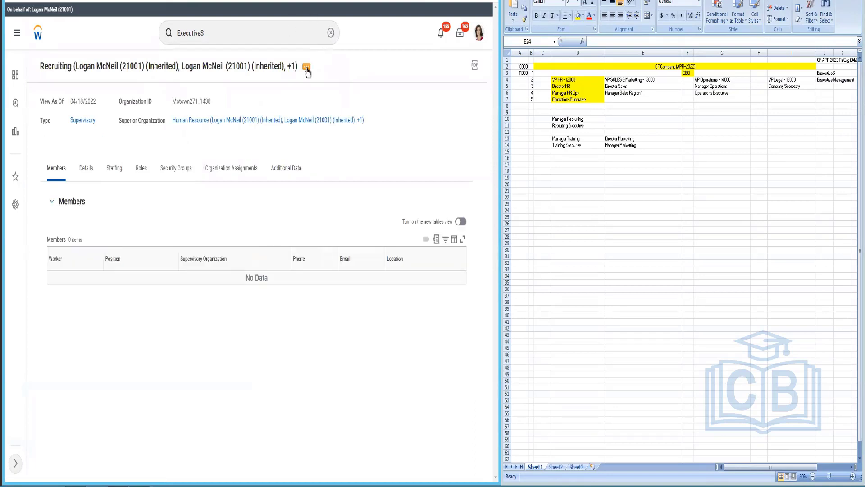
left_click(307, 68)
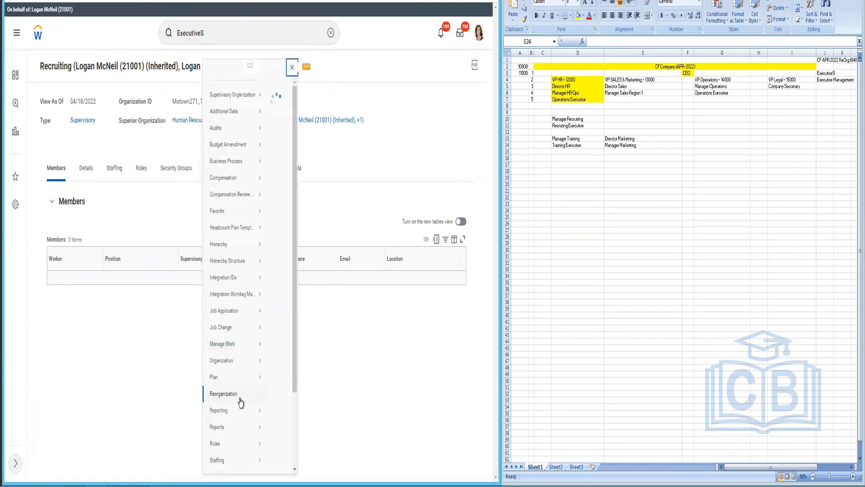
mouse_move(242, 402)
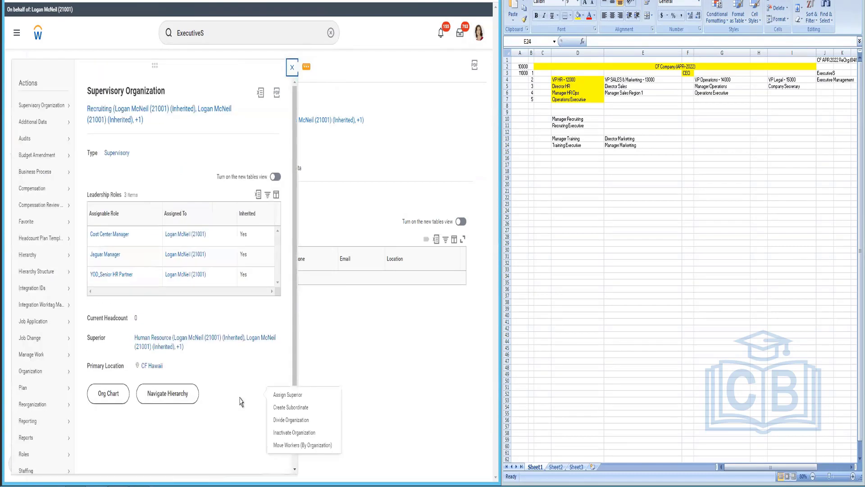
left_click(295, 424)
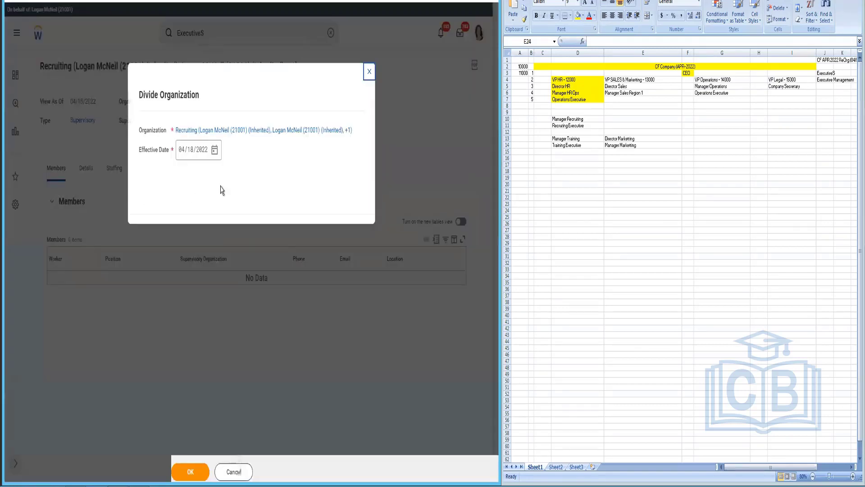
Step: Set the division's effective date to 04/01/2022 and confirm
left_click(216, 152)
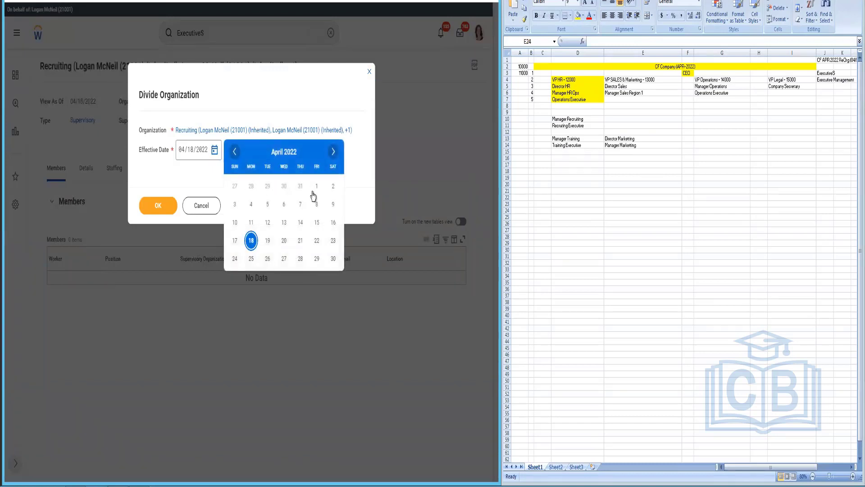
left_click(316, 186)
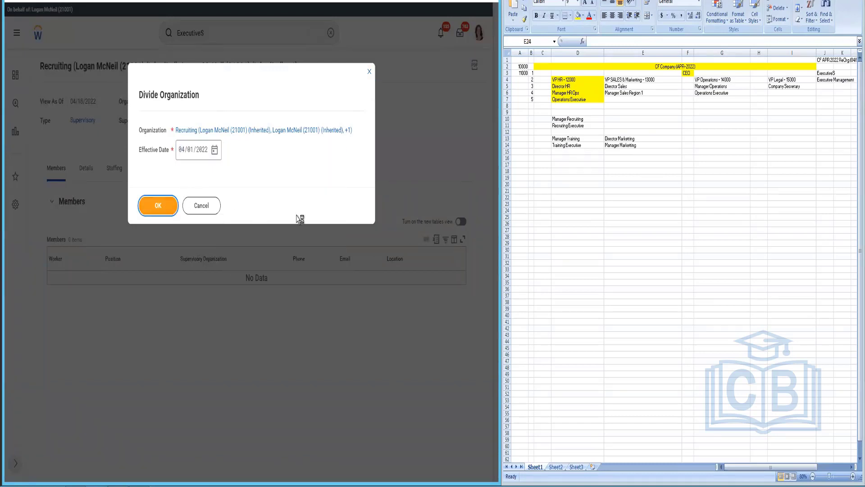
key("Return")
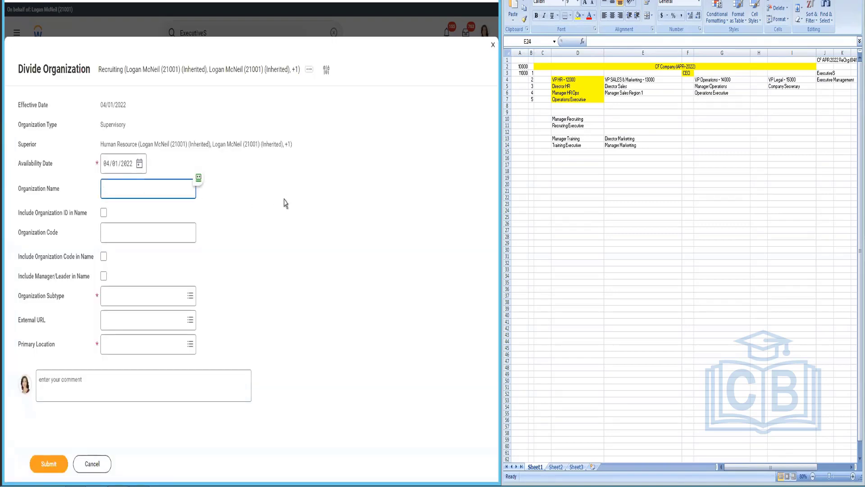
Step: Define Training as a Department with manager in name at CF Hawaii, and submit
type("Training")
left_click(150, 293)
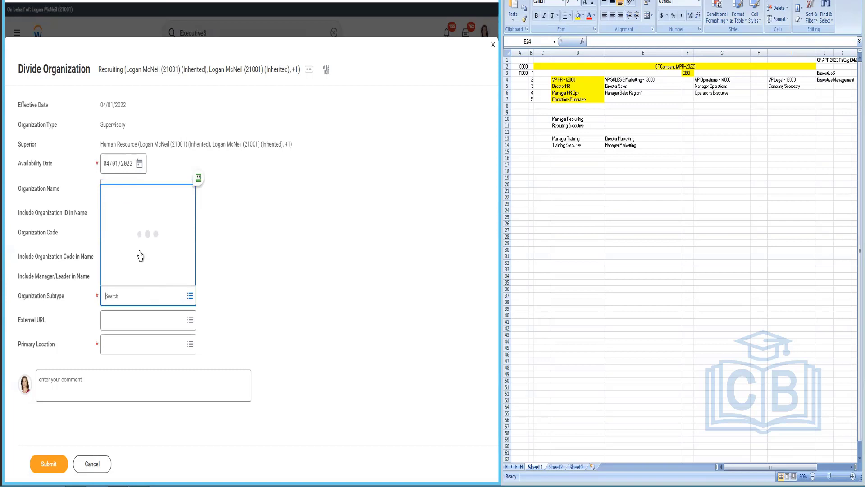
left_click(134, 214)
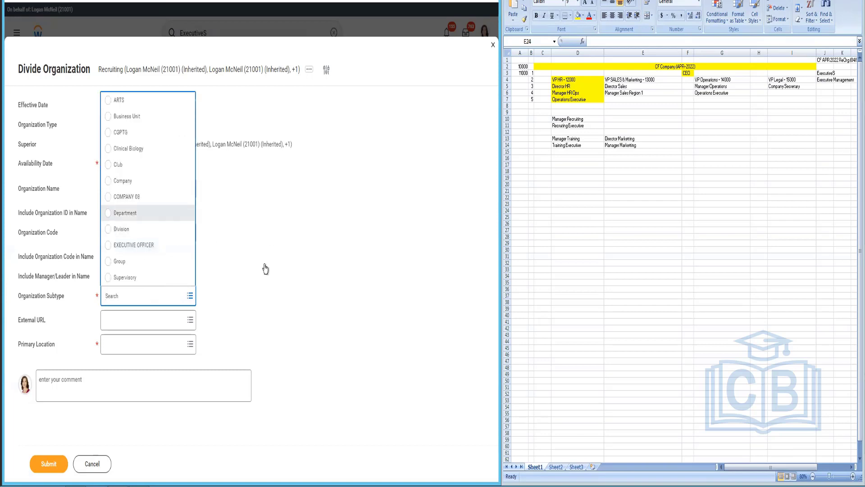
left_click(104, 276)
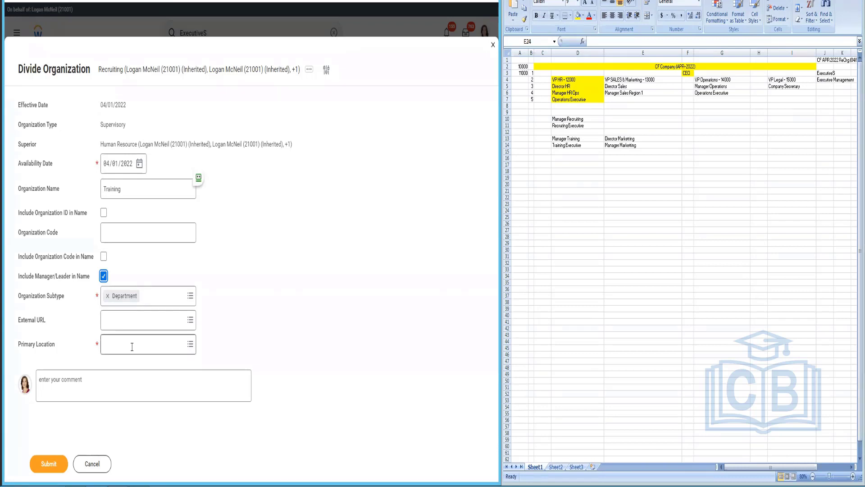
left_click(132, 347)
type("CF Hawai")
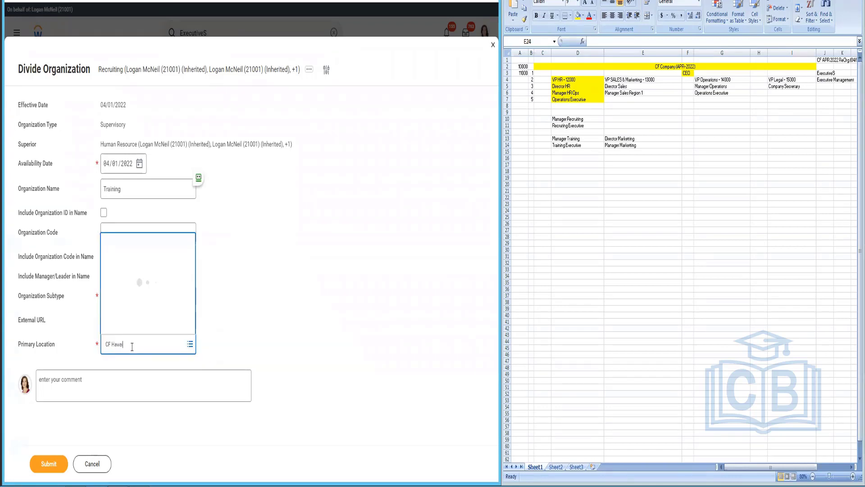
key("Return")
left_click(48, 464)
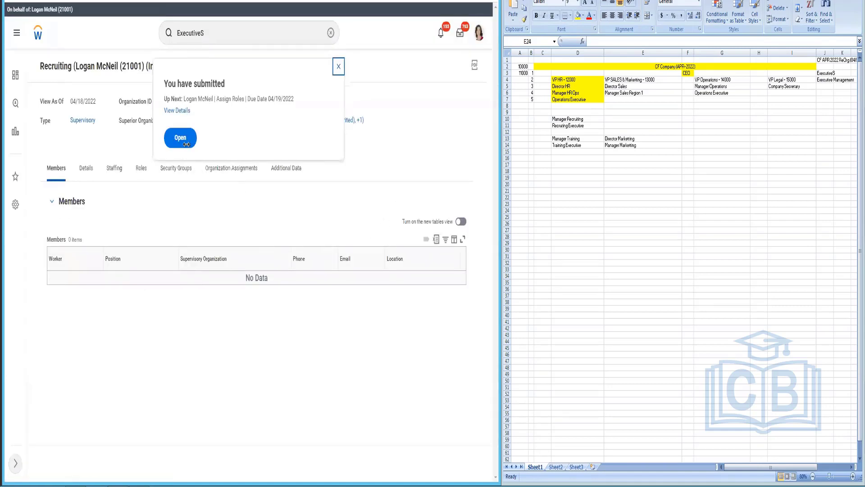
Step: Launch the Assign Roles follow-up task from the submission confirmation
left_click(186, 144)
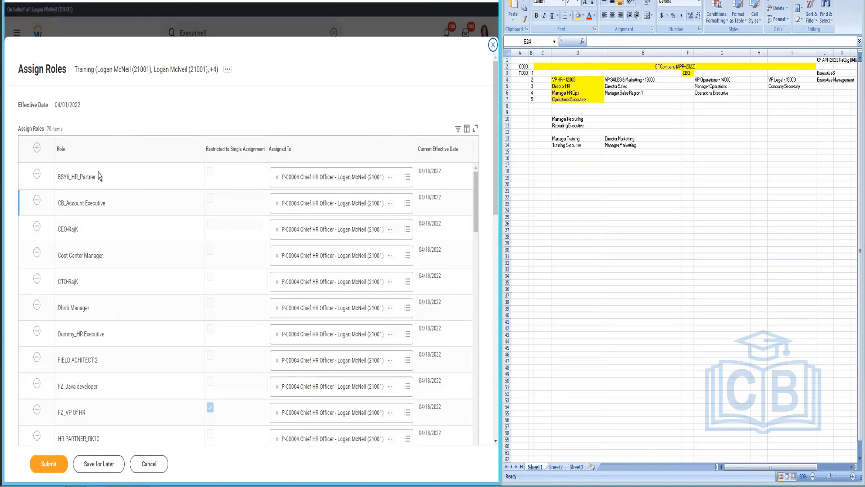
Step: Add a new role row and set its role to Manager
left_click(39, 149)
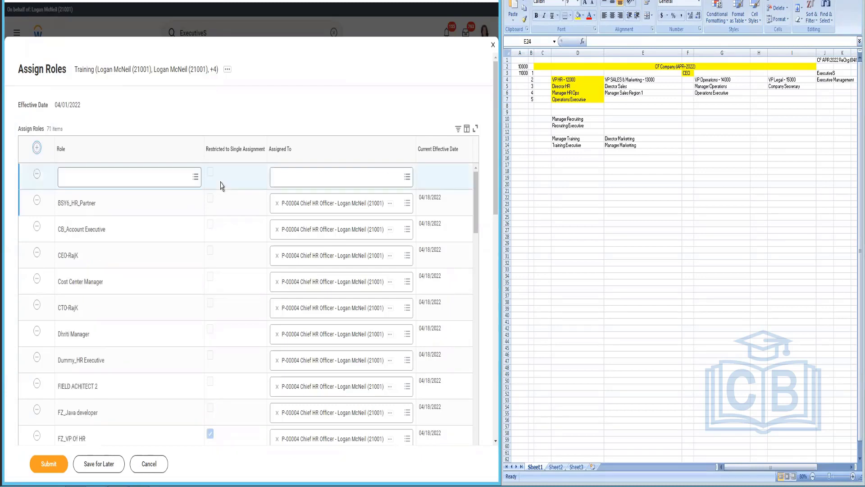
left_click(162, 181)
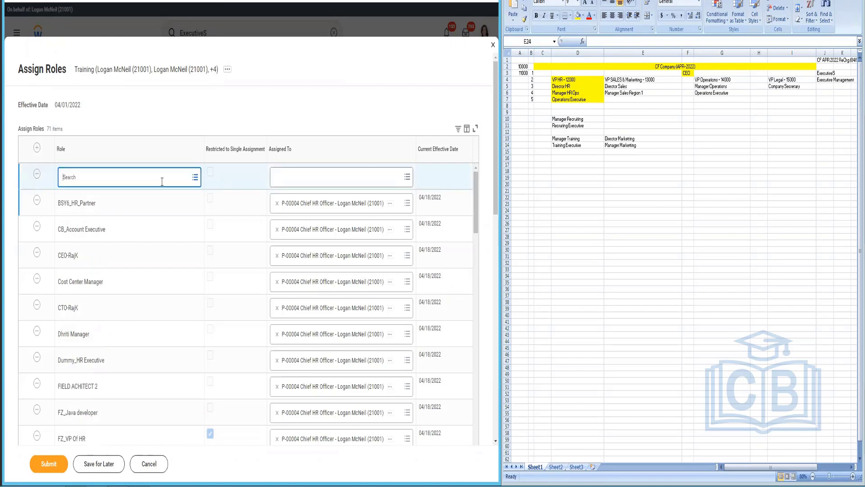
type("manager")
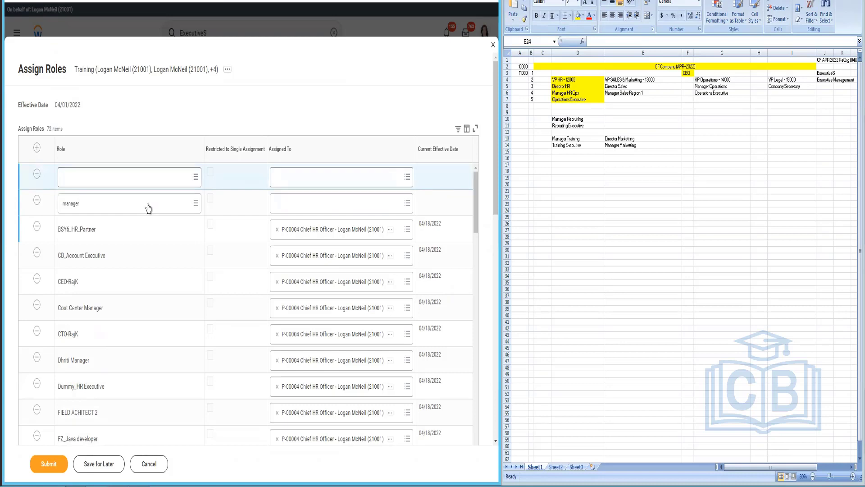
left_click(148, 203)
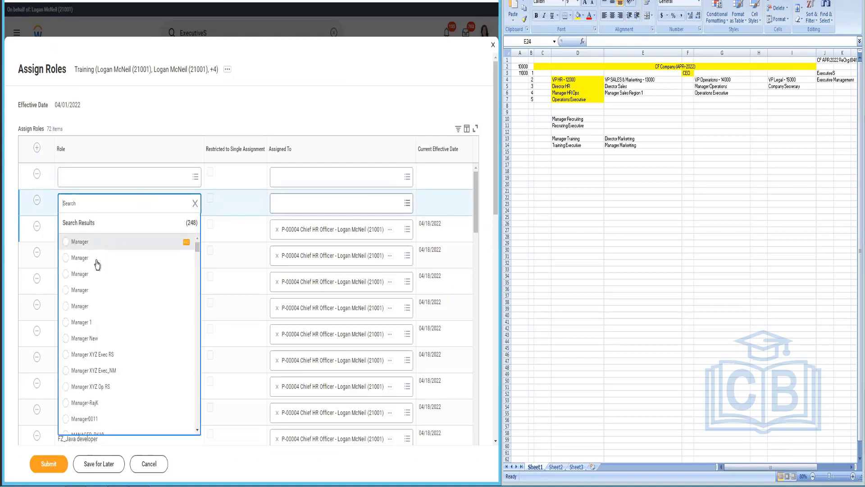
left_click(185, 306)
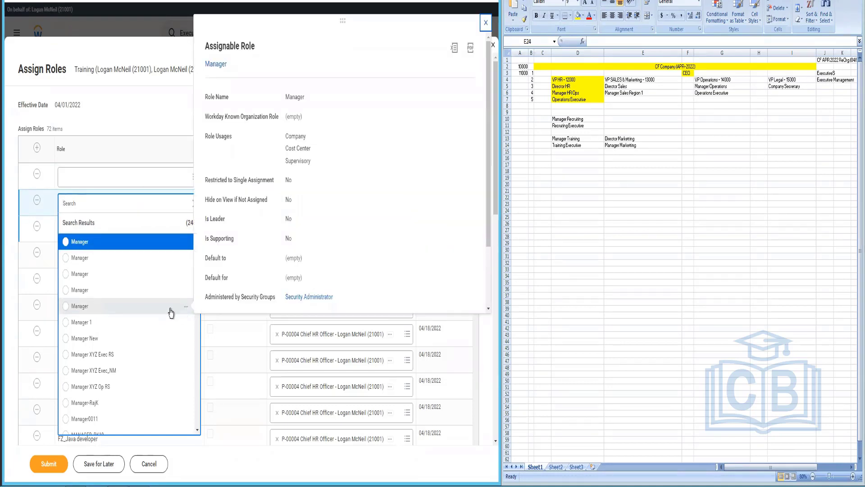
left_click(125, 181)
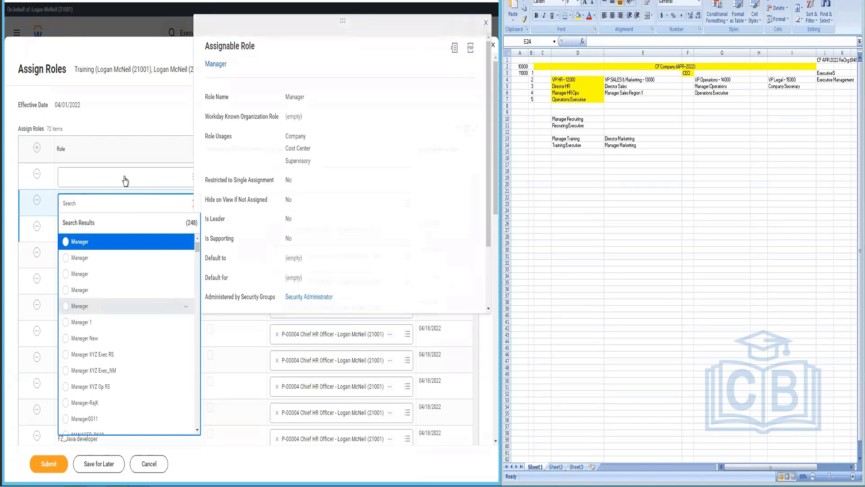
key("Return")
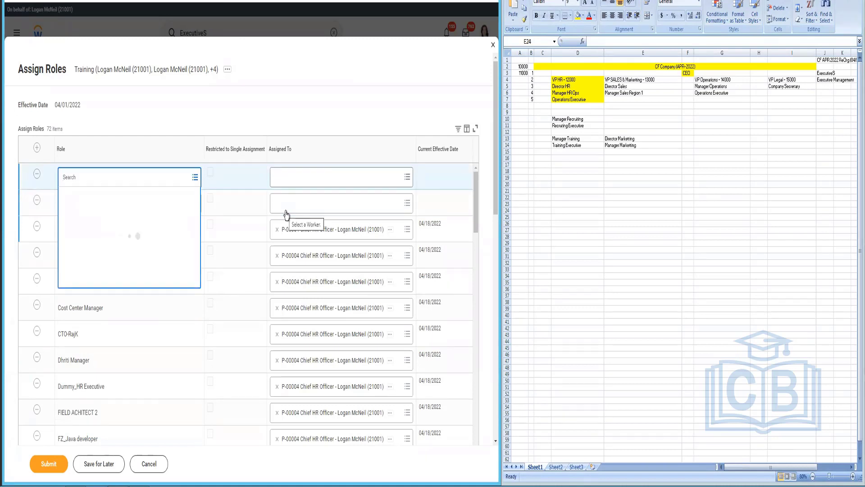
Step: Set the other new row's role to HR Partner
type("HR Partner")
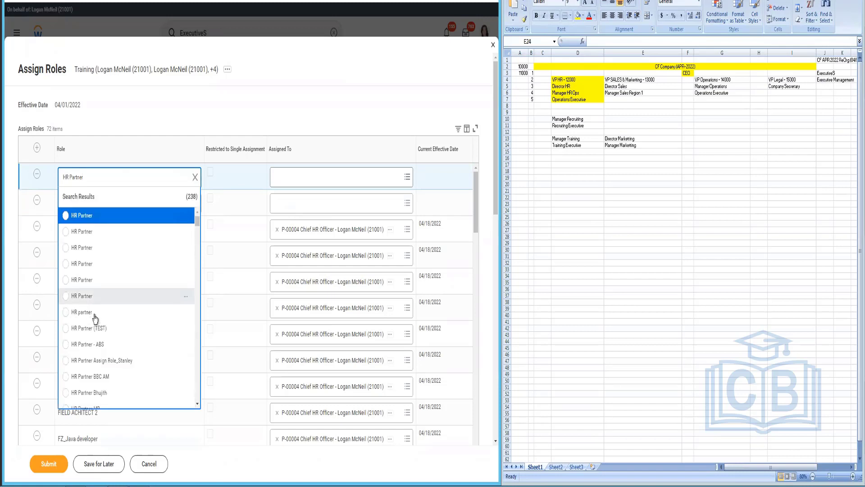
left_click(186, 297)
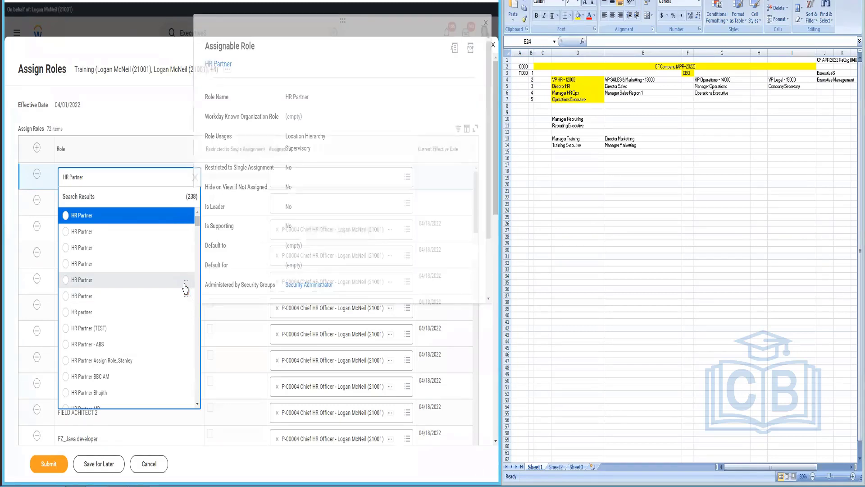
left_click(186, 288)
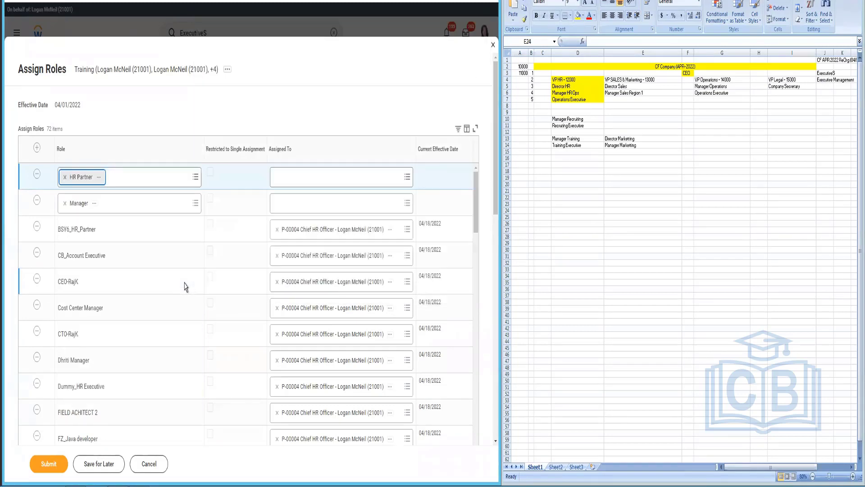
Step: Assign the P-00004 Chief HR Officer position, found via 'logan', to HR Partner and Manager
left_click(312, 183)
type("logan")
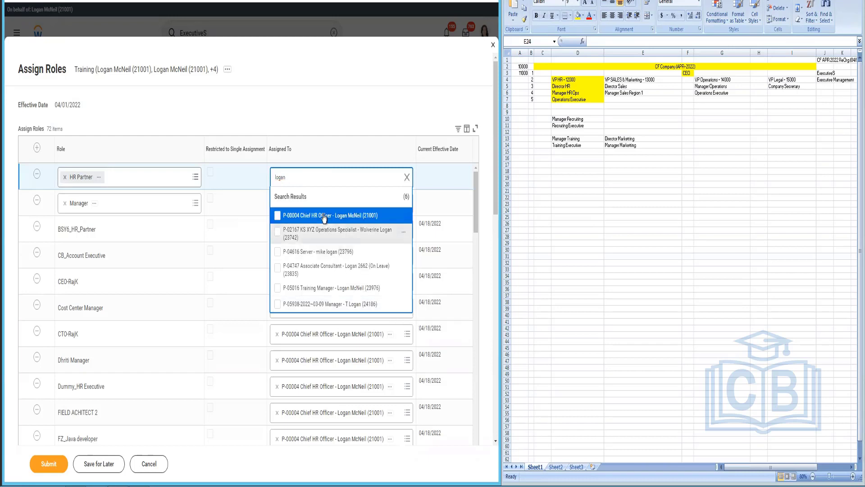
left_click(324, 216)
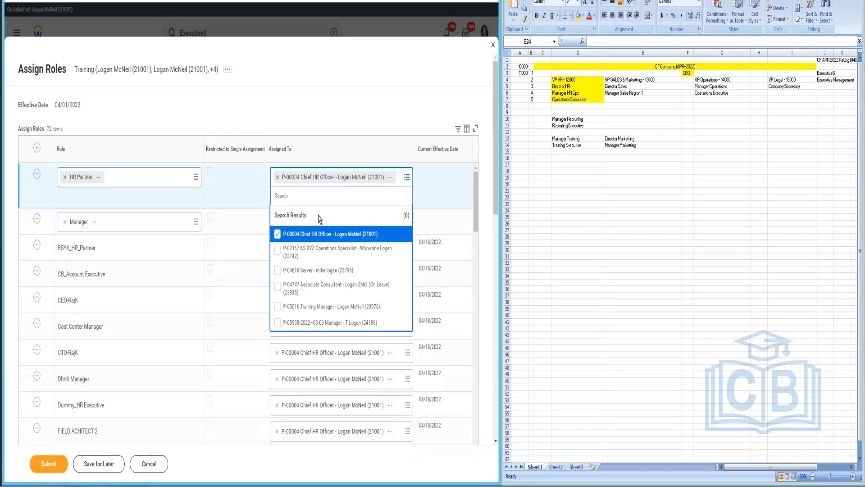
left_click(426, 231)
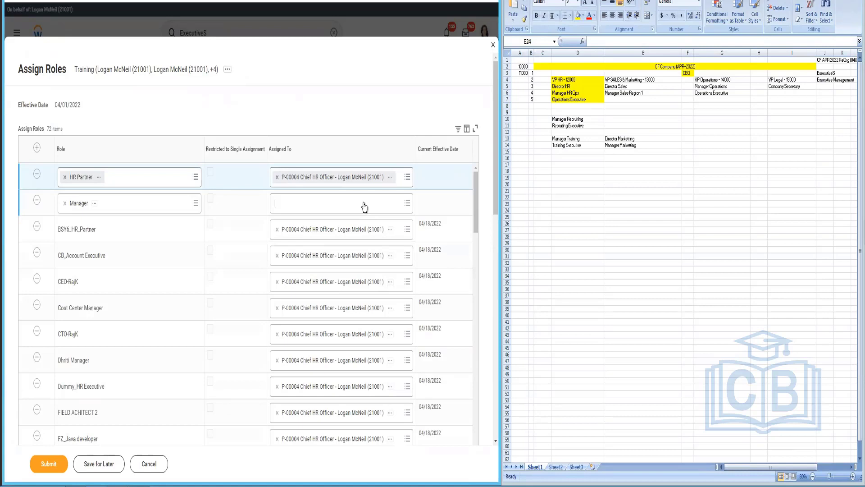
type("logan")
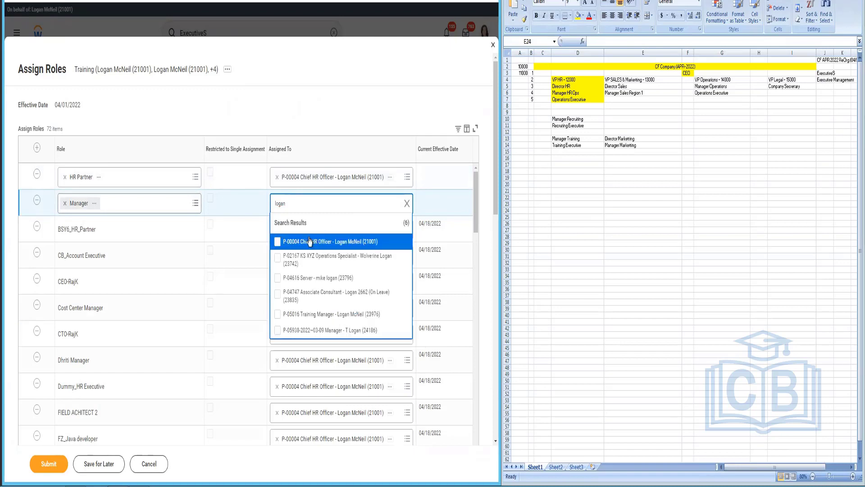
left_click(310, 242)
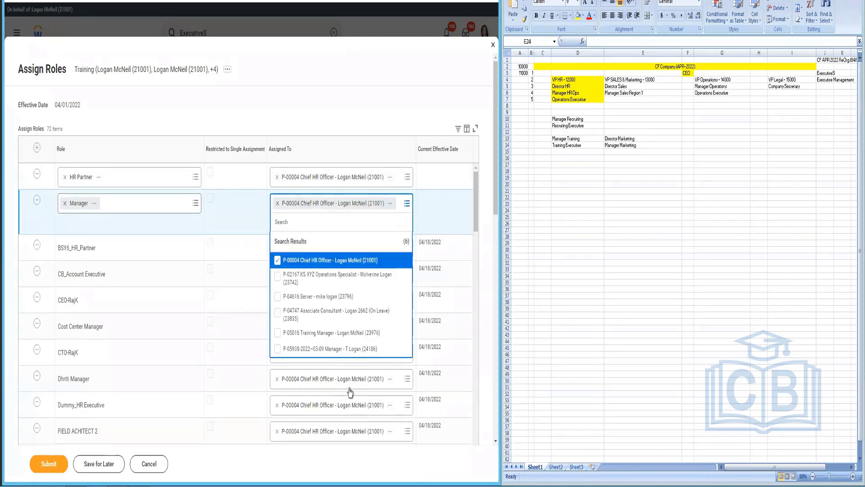
left_click(51, 100)
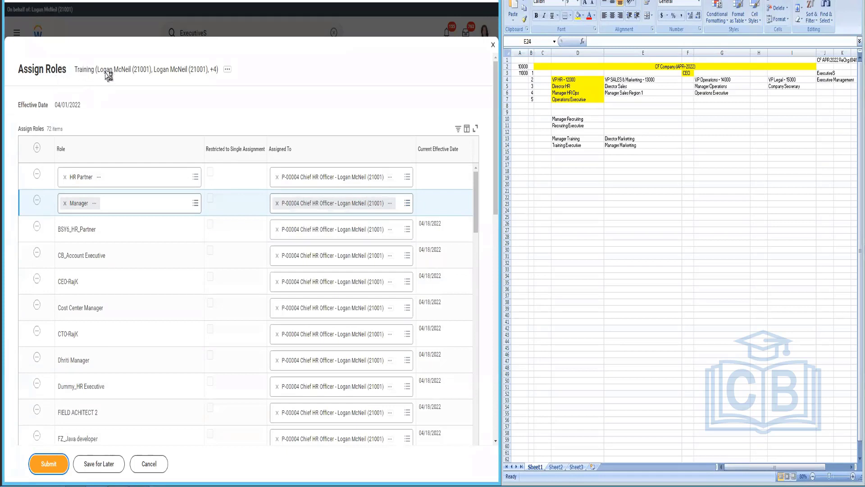
double_click(69, 71)
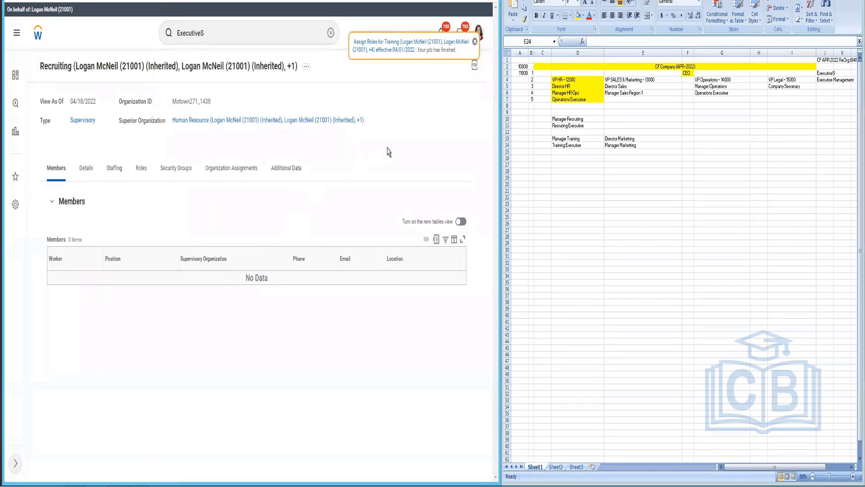
Step: Go to the Human Resource superior organization page from Recruiting
left_click(197, 124)
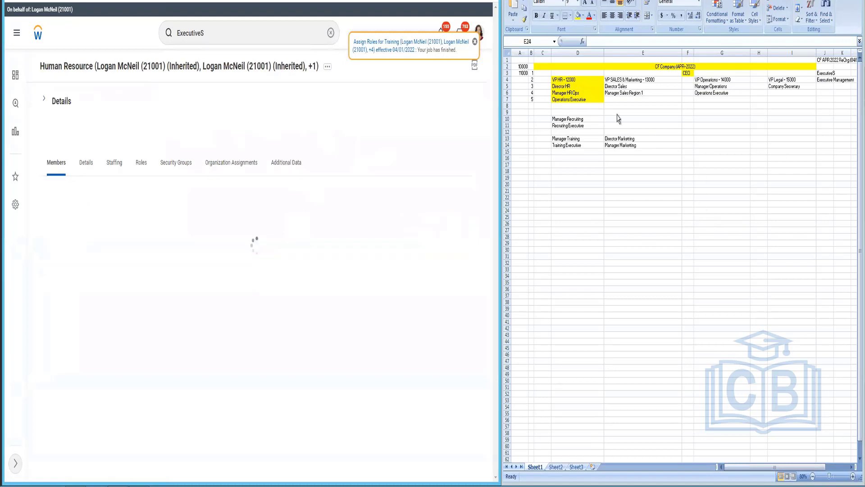
Step: Expand Human Resource's details to see HR Operations, Recruiting and Training as subordinates; dismiss the notification
left_click(45, 101)
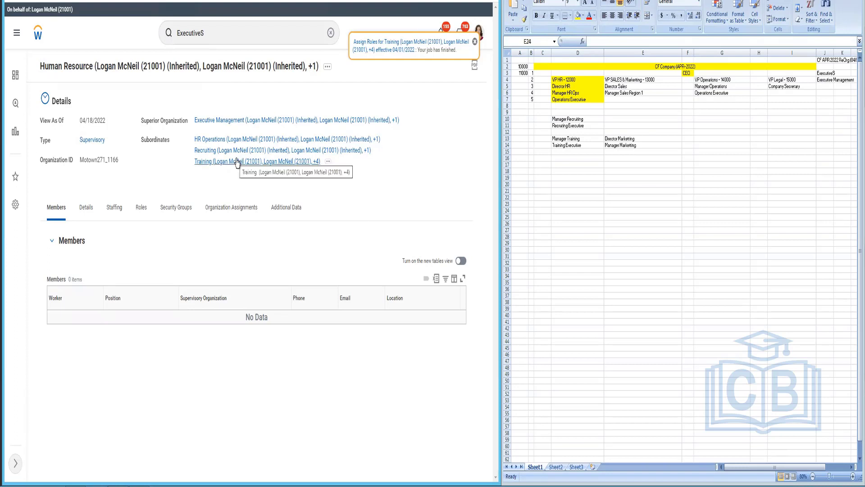
left_click(475, 41)
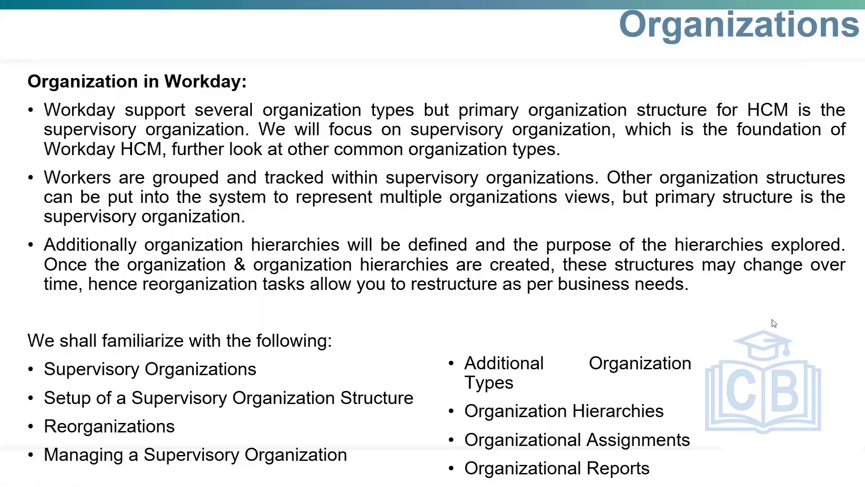
Step: Present the Organizations slide, circling Designated Hitters, Coaching, Bullpen, Chicago Cubs and the top card's name
left_click(762, 332)
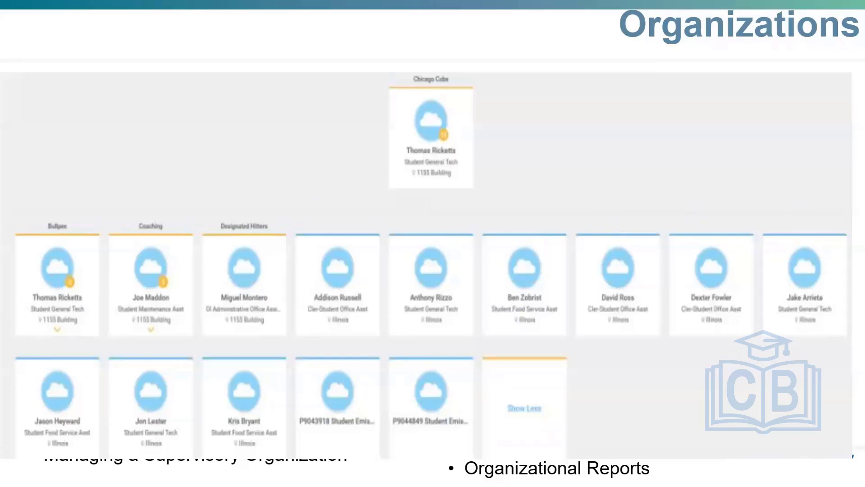
mouse_move(255, 218)
left_mouse_down()
mouse_move(220, 228)
mouse_move(298, 220)
left_mouse_up()
mouse_move(166, 211)
left_mouse_down()
mouse_move(145, 208)
mouse_move(167, 229)
mouse_move(164, 208)
left_mouse_up()
mouse_move(80, 210)
left_mouse_down()
mouse_move(81, 225)
mouse_move(68, 208)
left_mouse_up()
mouse_move(423, 69)
left_mouse_down()
mouse_move(462, 77)
mouse_move(411, 68)
left_mouse_up()
mouse_move(452, 144)
left_mouse_down()
mouse_move(381, 152)
mouse_move(426, 136)
left_mouse_up()
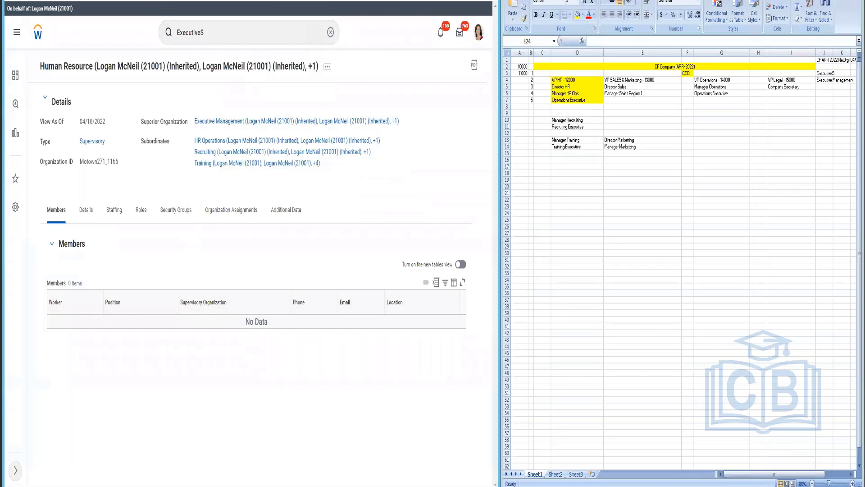
Step: Climb from Human Resource via Executive Management to ExecutiveS CF_APR_2022 and view its actions
left_click(233, 124)
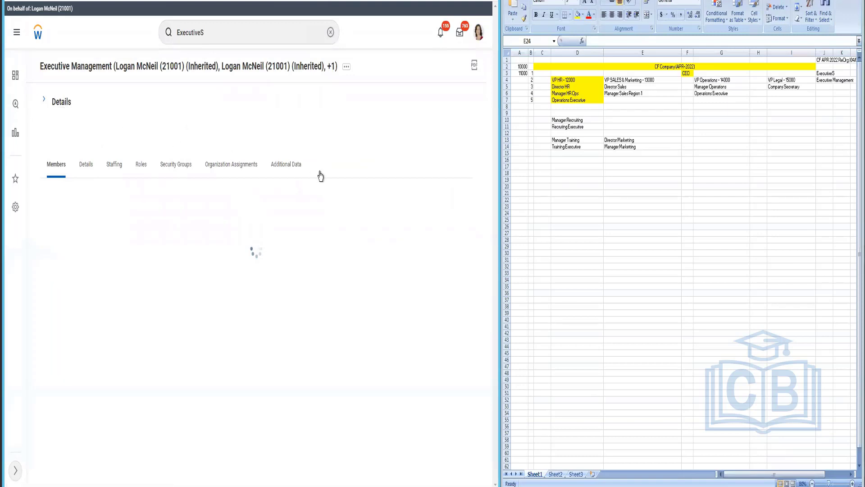
left_click(45, 100)
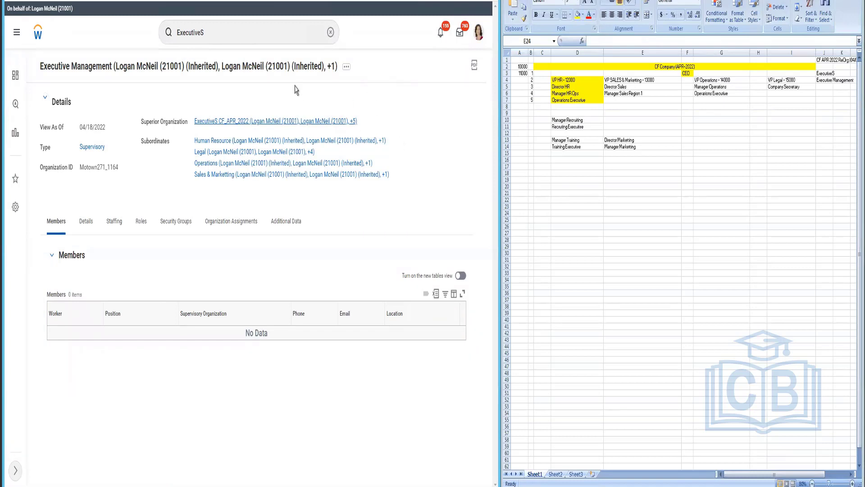
left_click(334, 120)
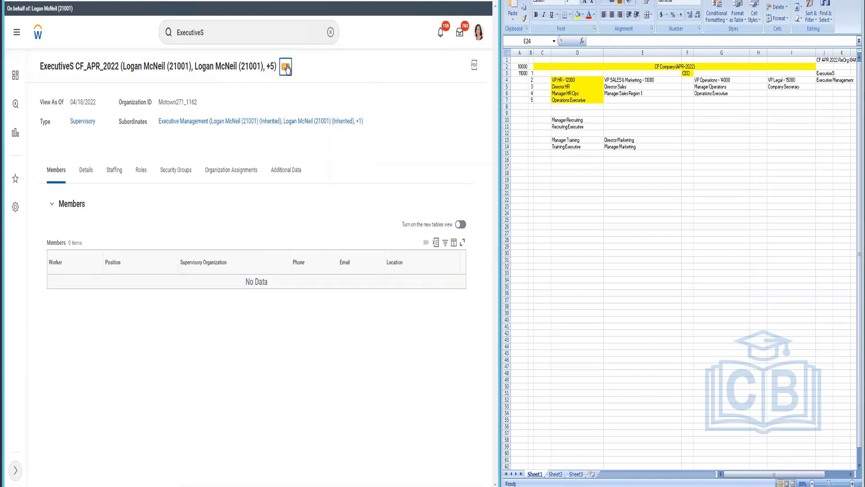
left_click(286, 67)
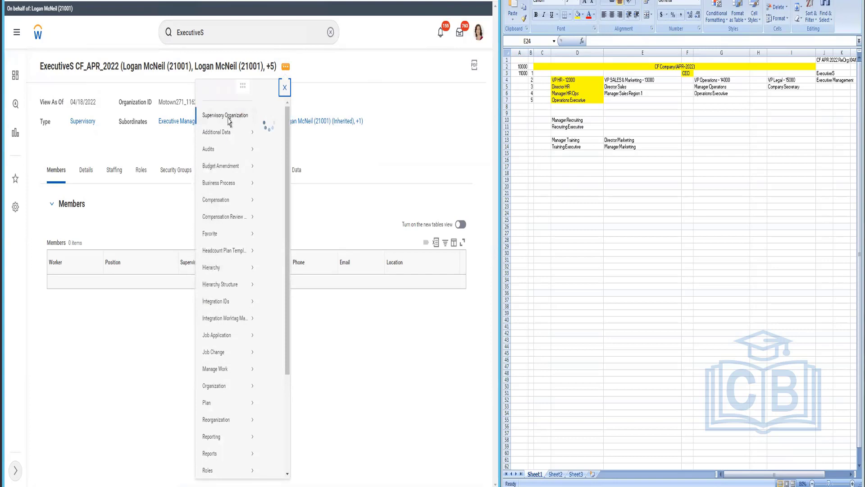
Step: Open the Org Chart for ExecutiveS CF_APR_2022 from its Supervisory Organization related actions
mouse_move(228, 122)
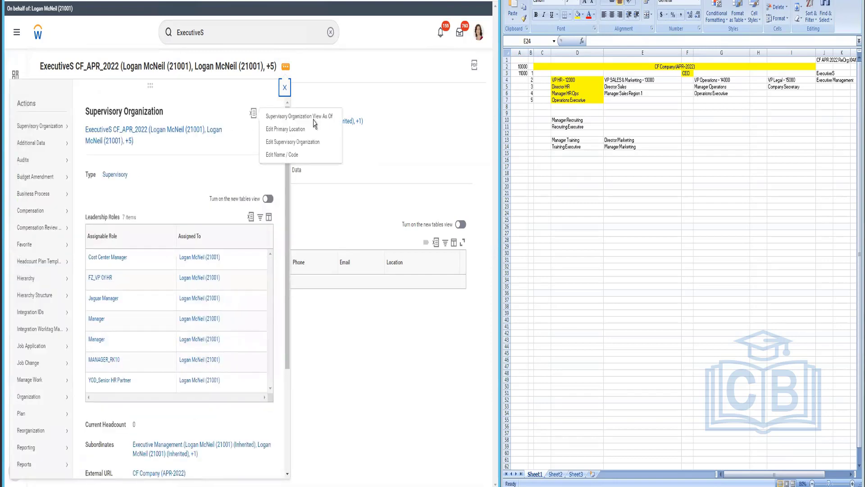
mouse_move(34, 128)
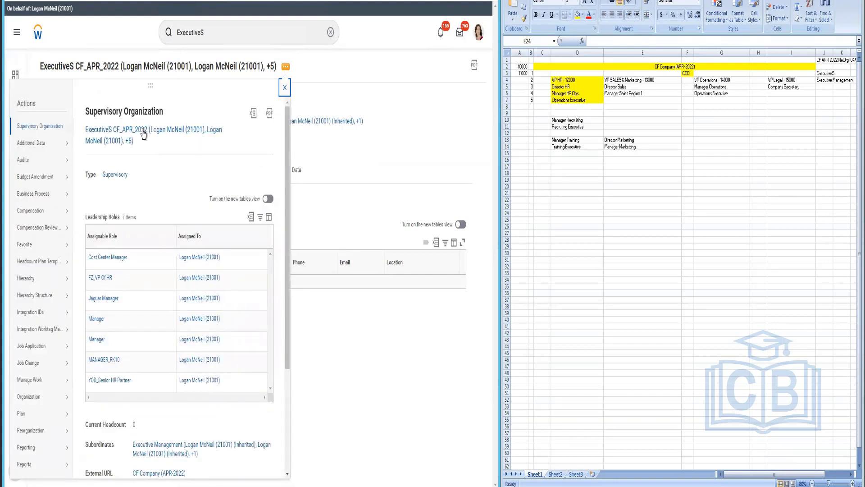
scroll(197, 290, "down", 3)
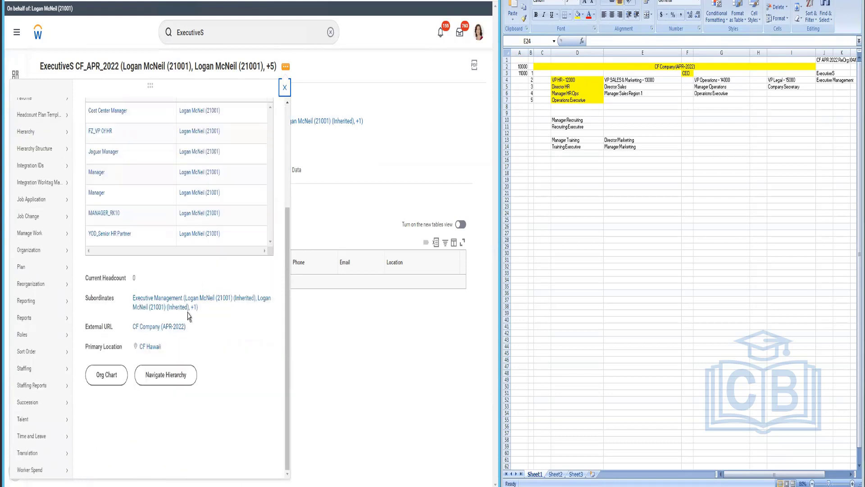
left_click(103, 381)
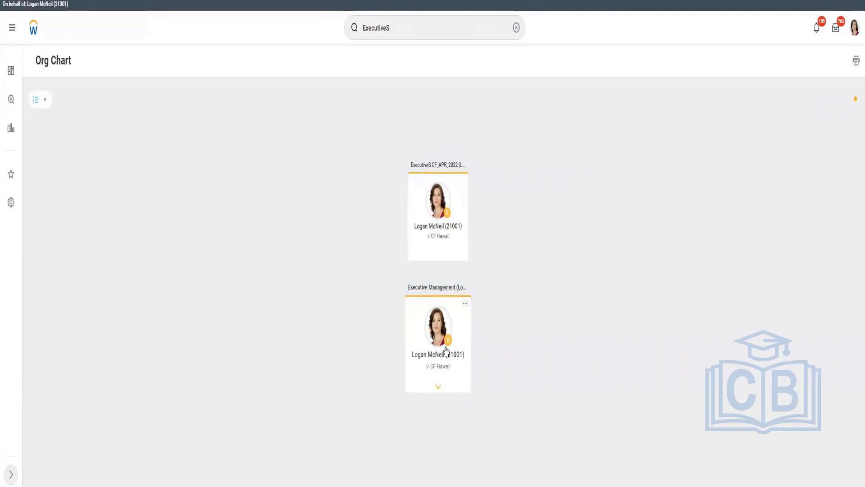
Step: Expand Executive Management and Human Resource to confirm Training, then return to the top and the Touch-Points slide
left_click(438, 388)
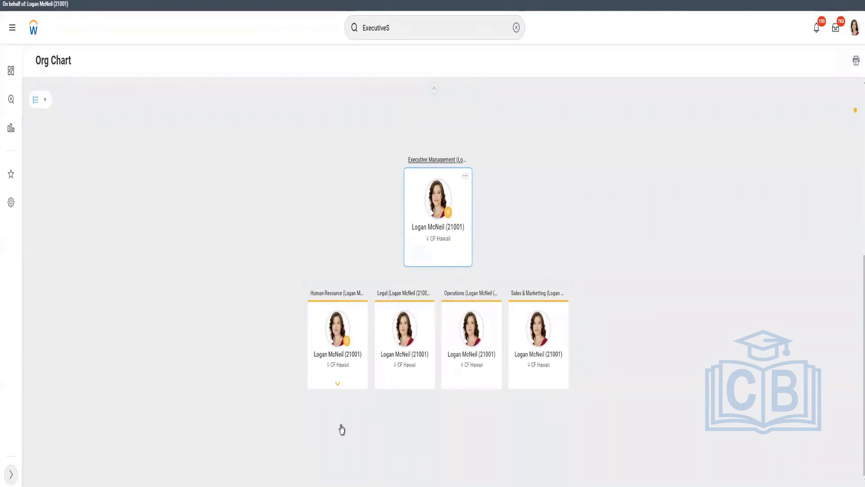
left_click(337, 389)
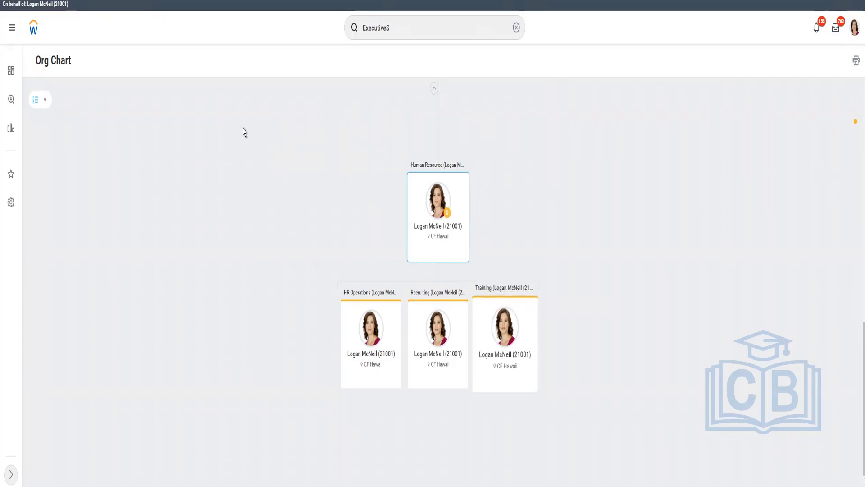
left_click(441, 233)
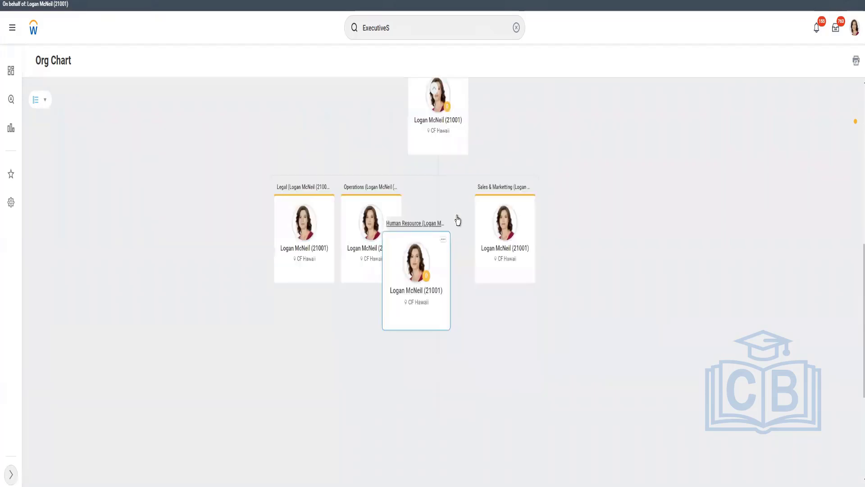
left_click(456, 220)
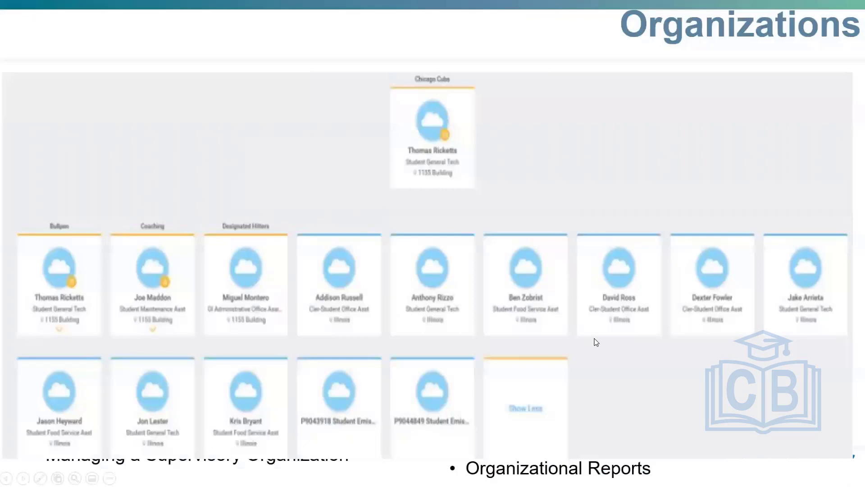
left_click(596, 343)
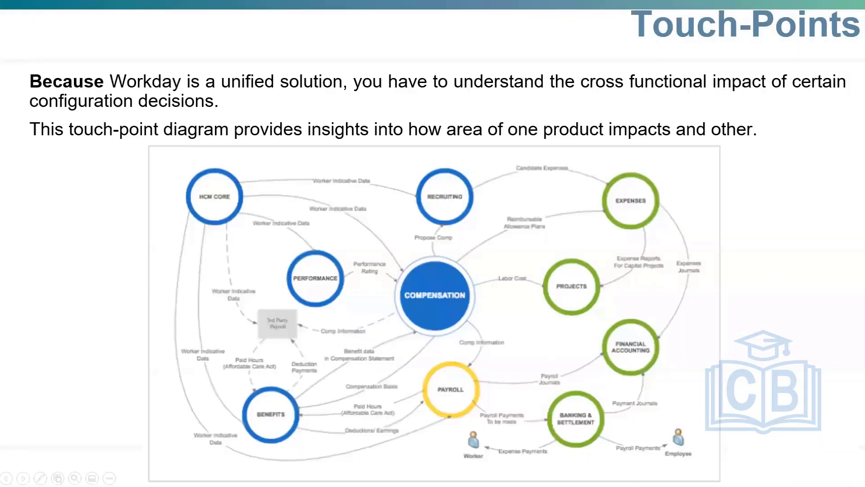
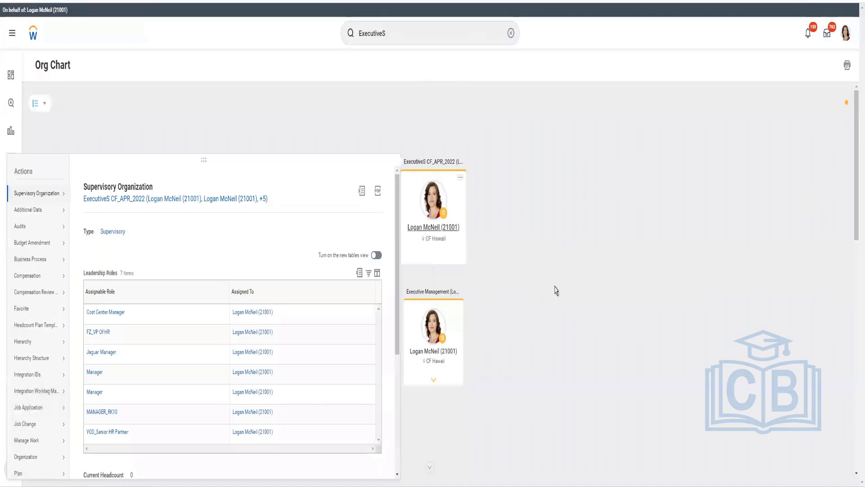
Step: Close the Supervisory Organization panel and open the top executive's worker profile from the org chart
left_click(436, 242)
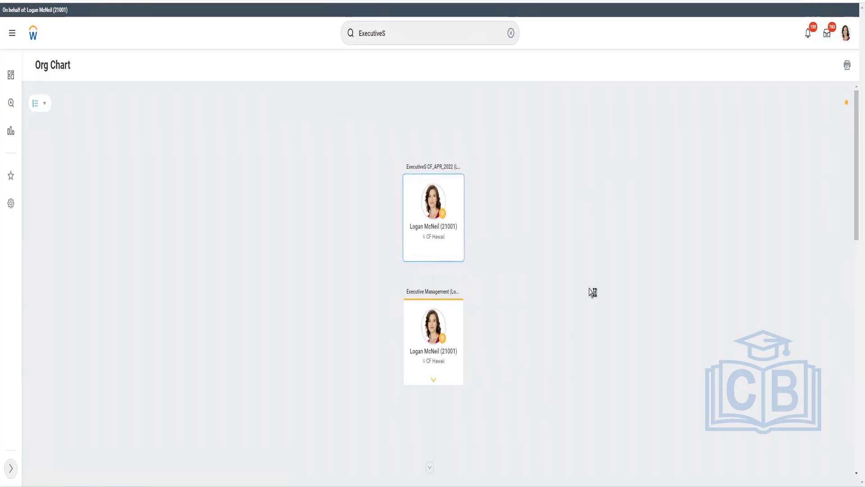
left_click(440, 241)
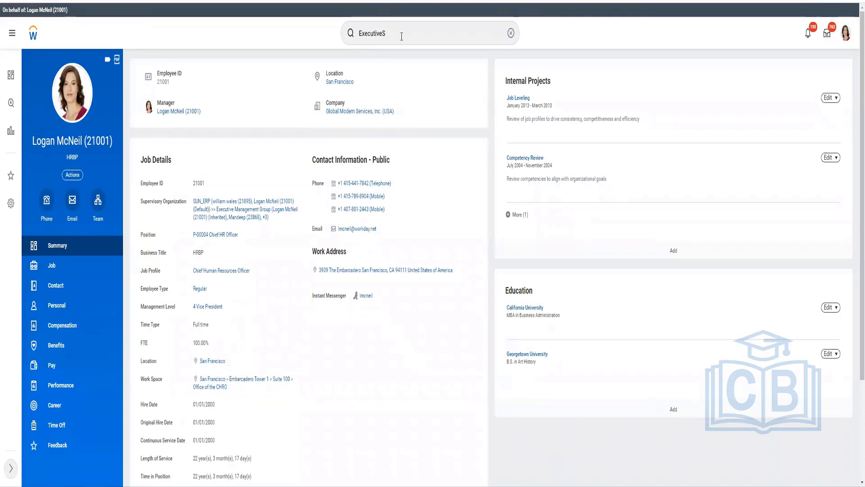
Step: Replace the search text with 'CF Hawai' to find the CF Hawaii location
left_click(409, 42)
left_click(409, 37)
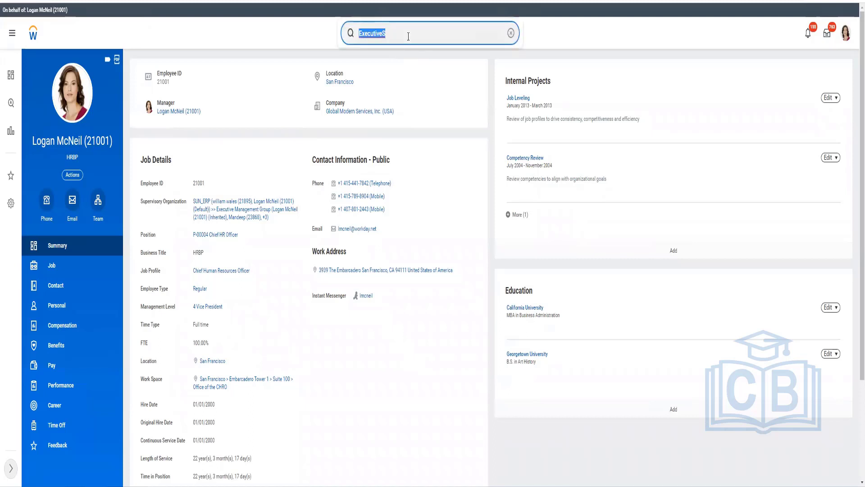
type("CF Hawai")
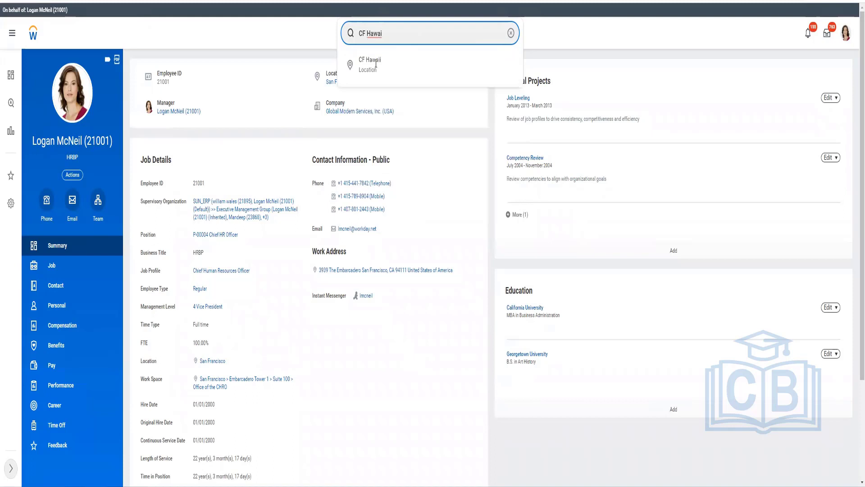
Step: Open CF Hawaii, review its contact details, then show its Business Site (Eastern Time, USD)
left_click(582, 84)
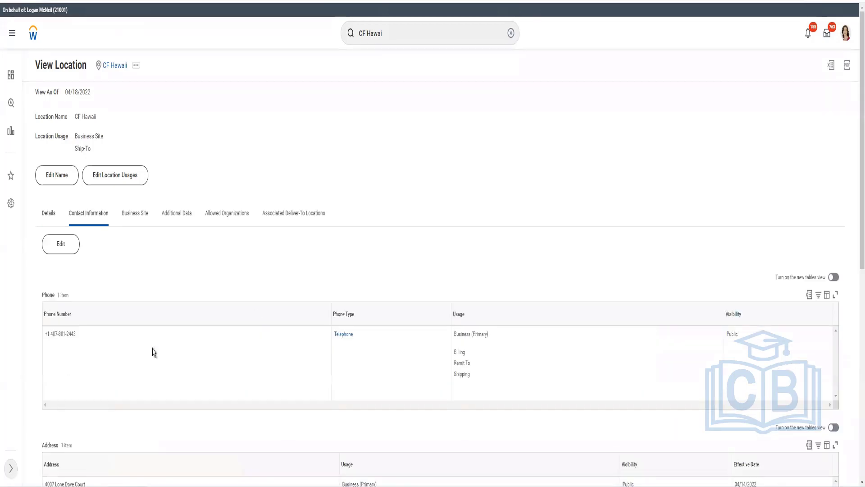
scroll(103, 353, "down", 4)
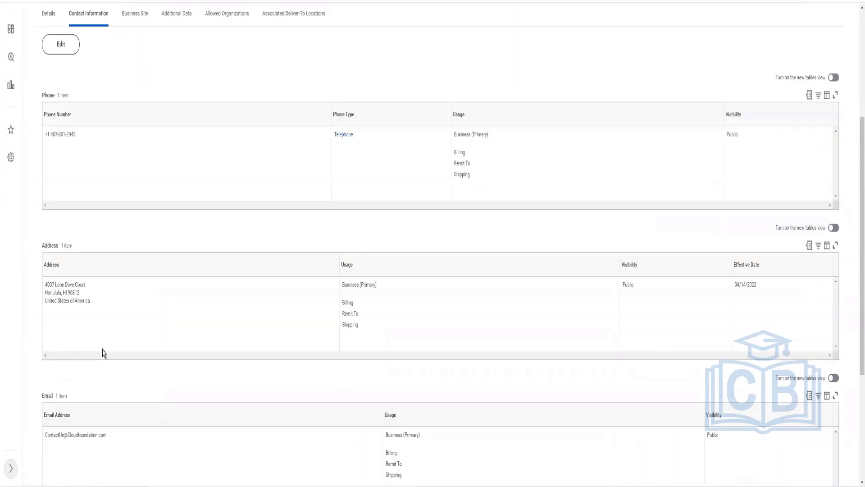
scroll(103, 353, "down", 3)
scroll(103, 351, "up", 7)
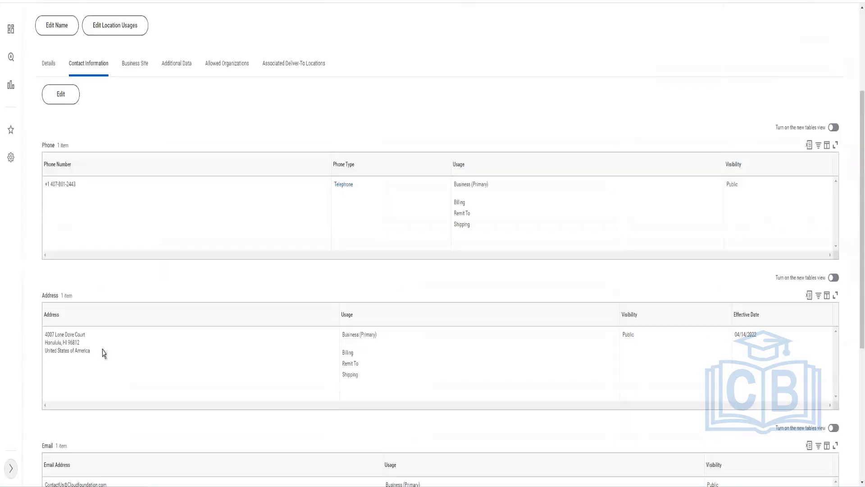
left_click(135, 216)
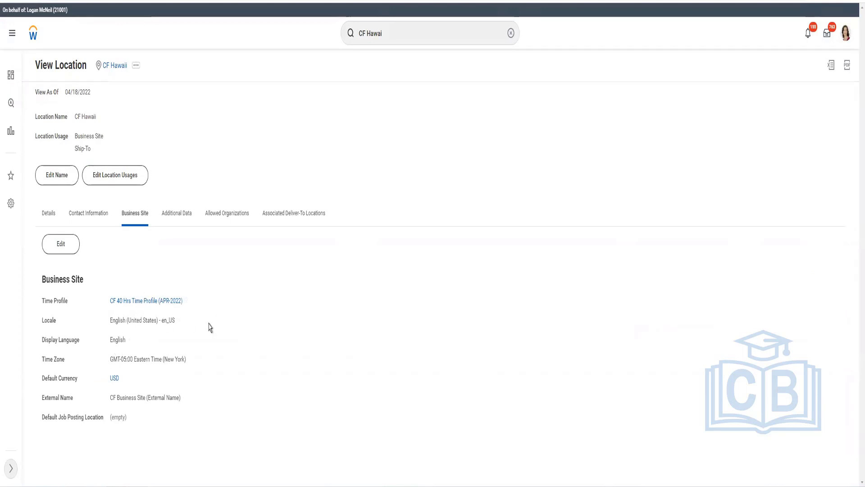
triple_click(107, 320)
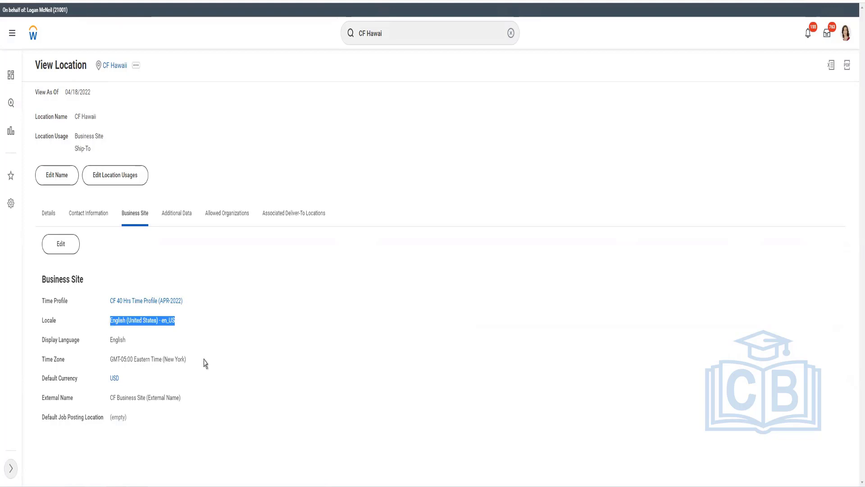
left_click_drag(193, 359, 102, 358)
triple_click(96, 380)
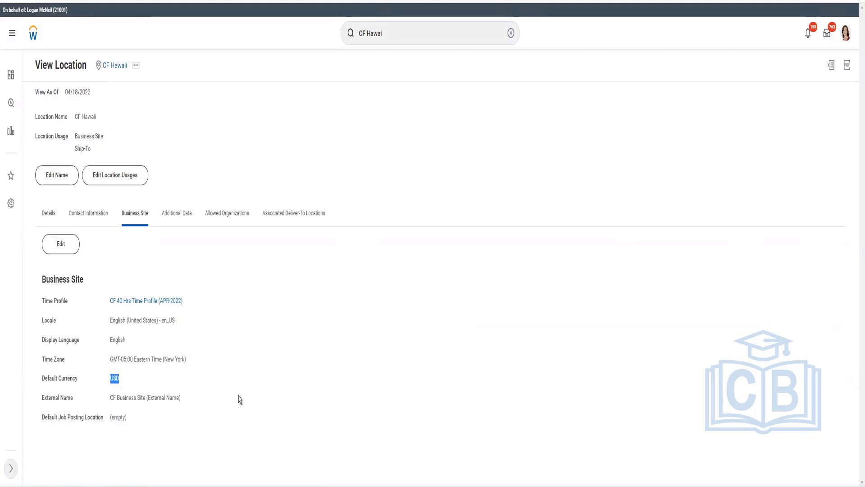
triple_click(79, 407)
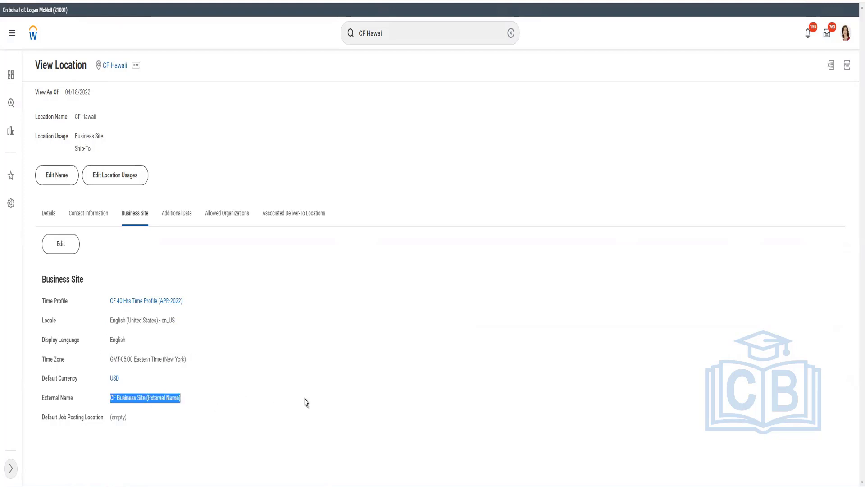
left_click(129, 422)
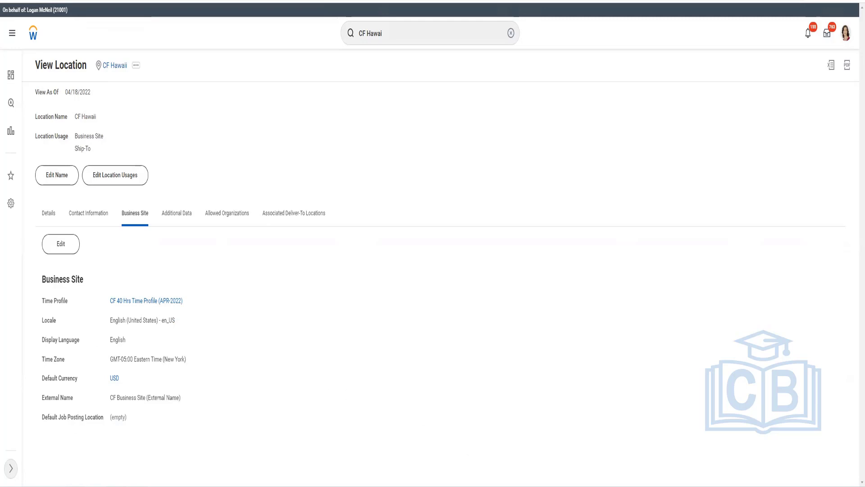
key("alt+Tab")
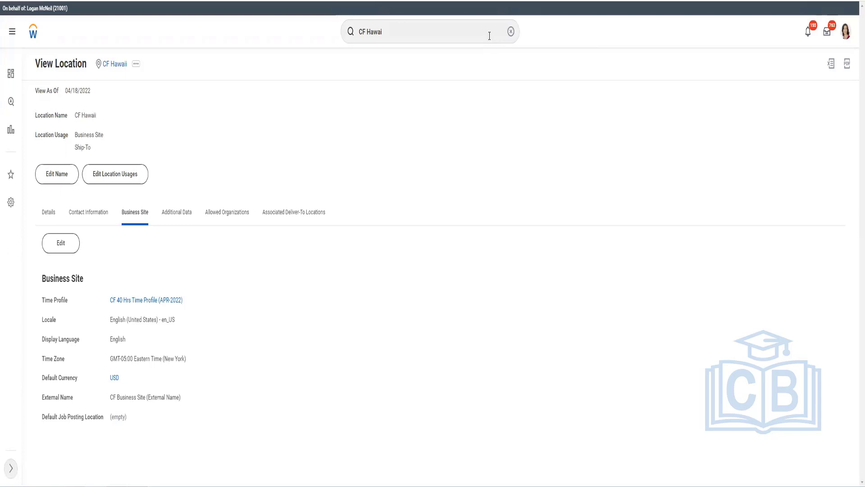
Step: Search for and open the Maintain Localization Settings task
left_click(489, 36)
type("Maintain Localization Settings")
key("ctrl+a")
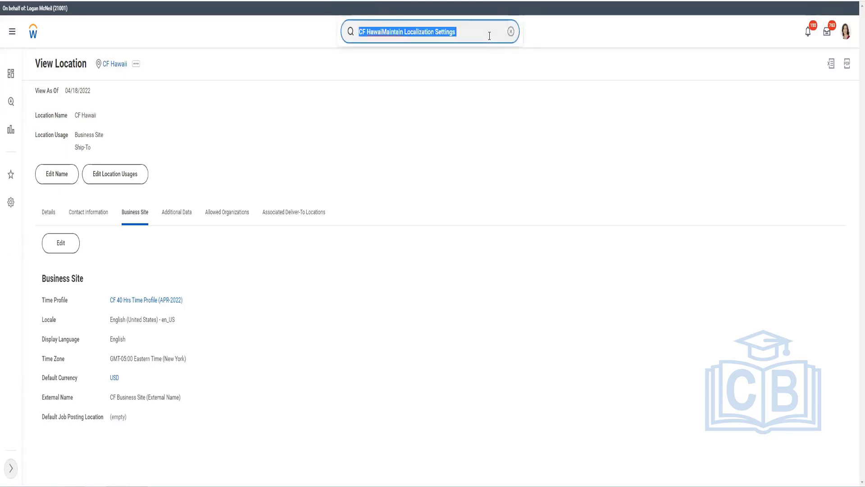
type("Maintain Localization Settings")
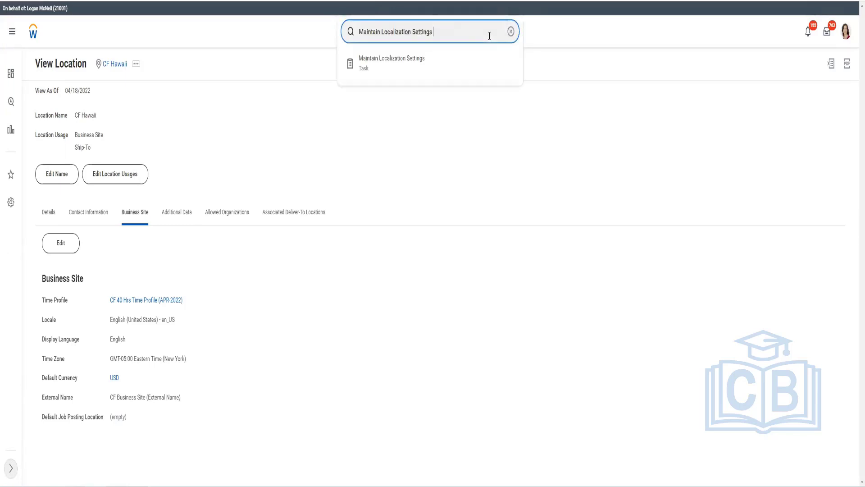
key("BackSpace")
left_click(419, 64)
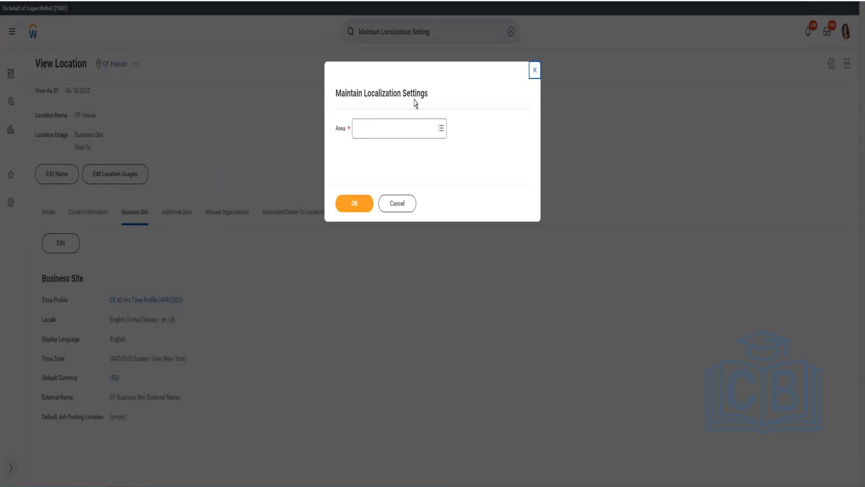
Step: Choose Contact Information as the localization Area and confirm with OK
left_click(440, 130)
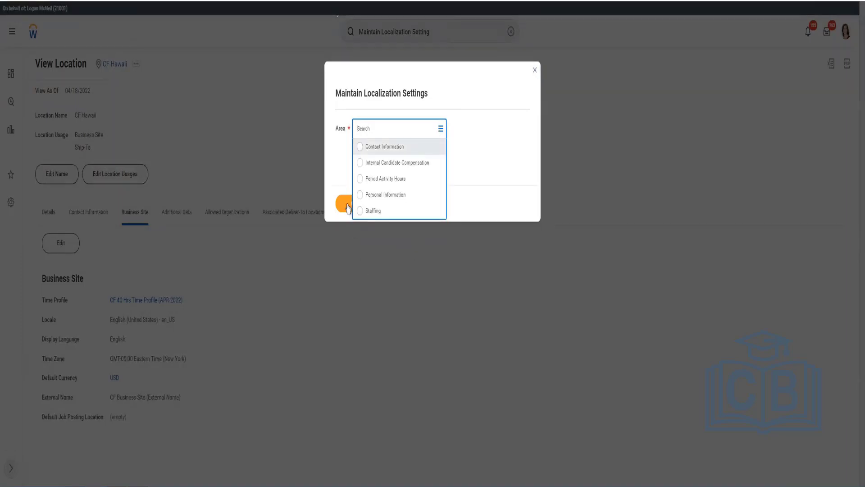
left_click(360, 148)
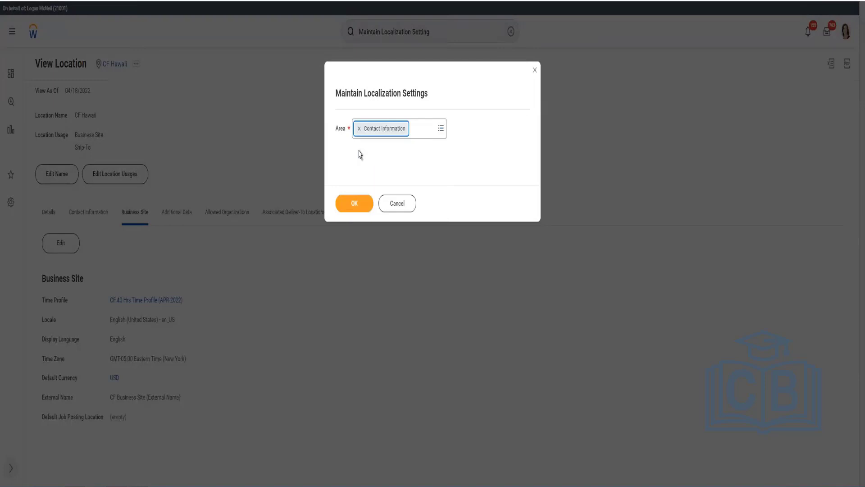
left_click(339, 206)
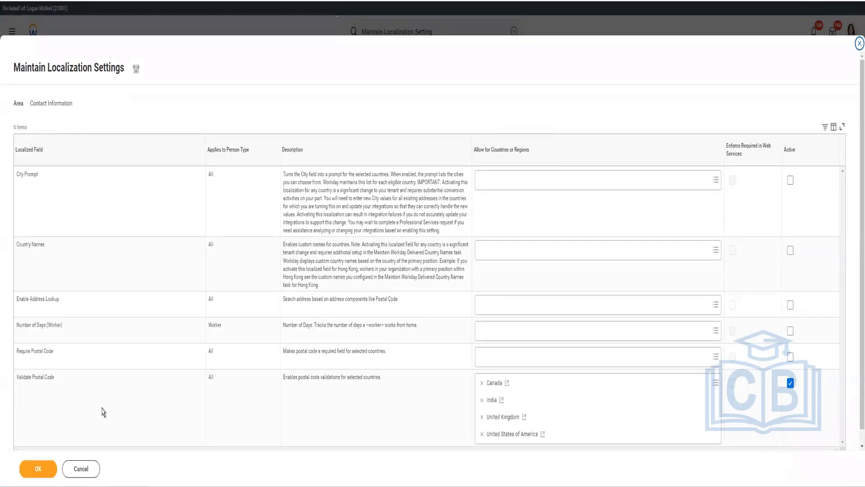
Step: Scroll past the active Validate Postal Code setting to the Require Postal Code country prompt
triple_click(20, 381)
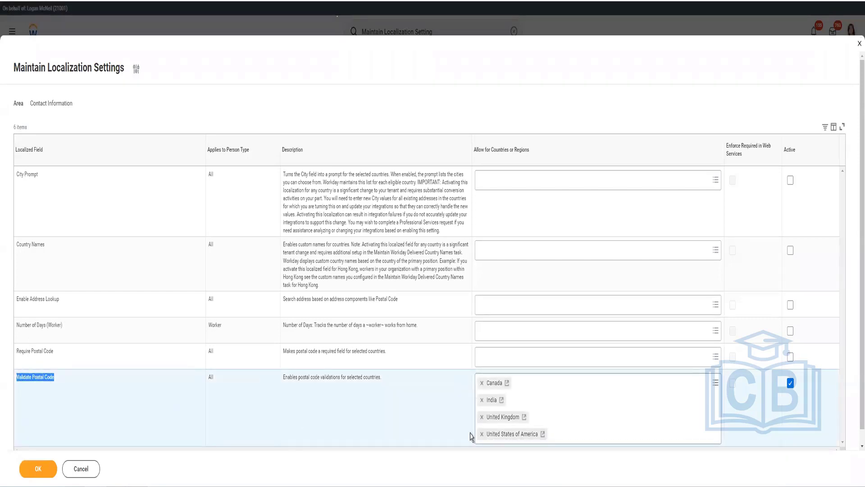
scroll(73, 402, "down", 2)
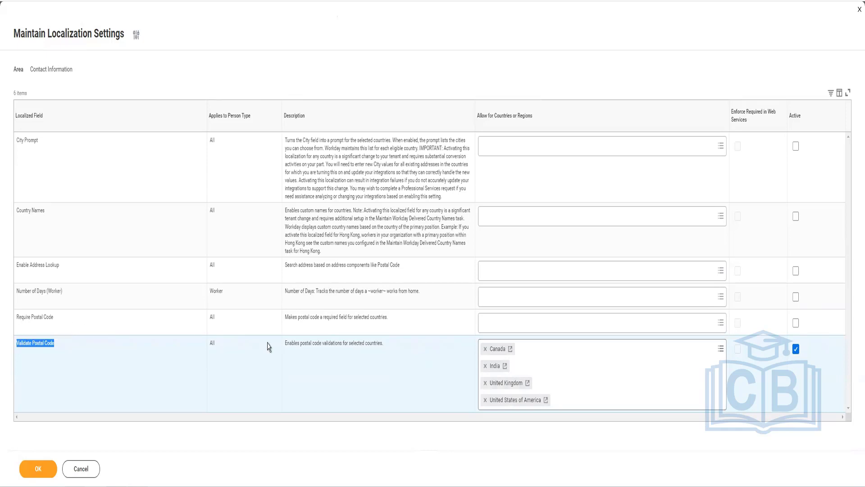
left_click(522, 328)
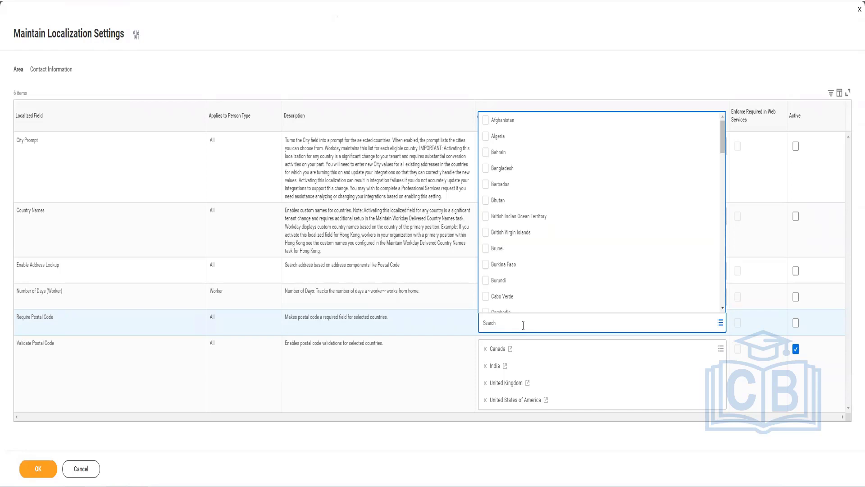
Step: Search the Require Postal Code country list for 'United', find no matches, and close the list
type("United")
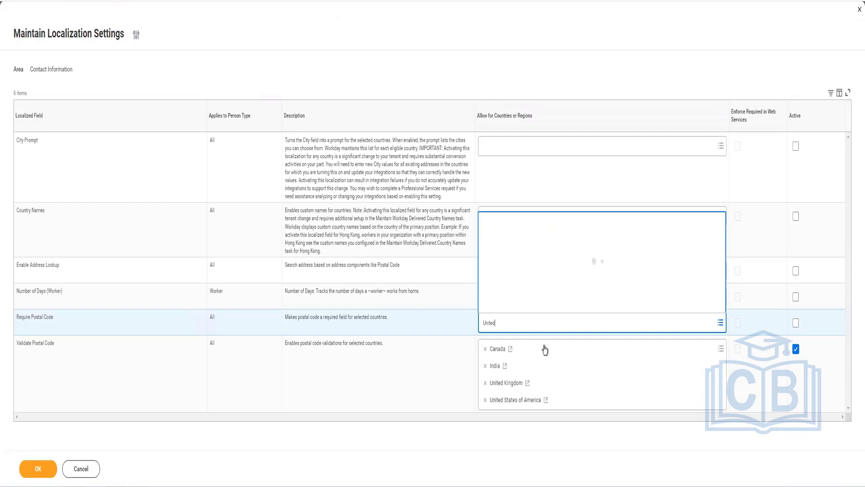
left_click(516, 325)
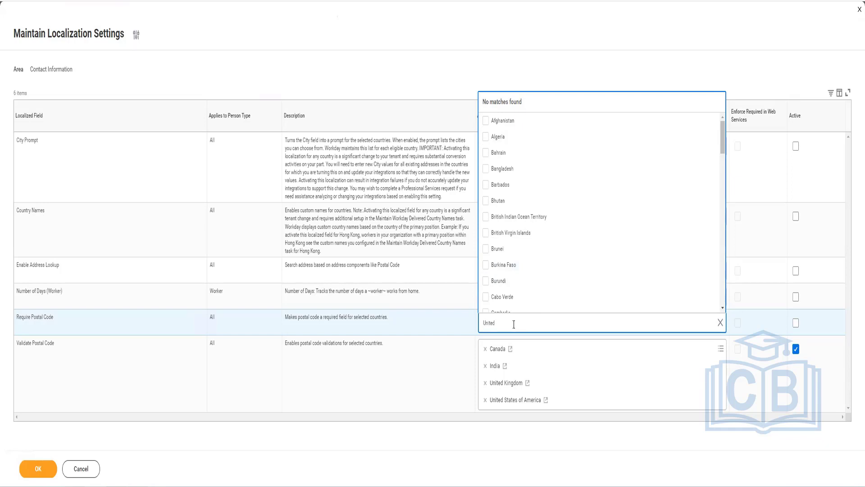
key("Return")
left_click_drag(723, 137, 722, 339)
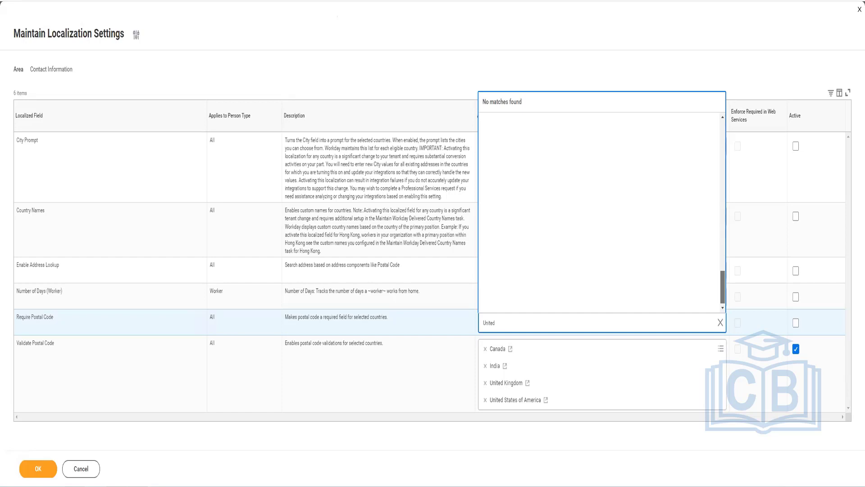
scroll(646, 187, "up", 2)
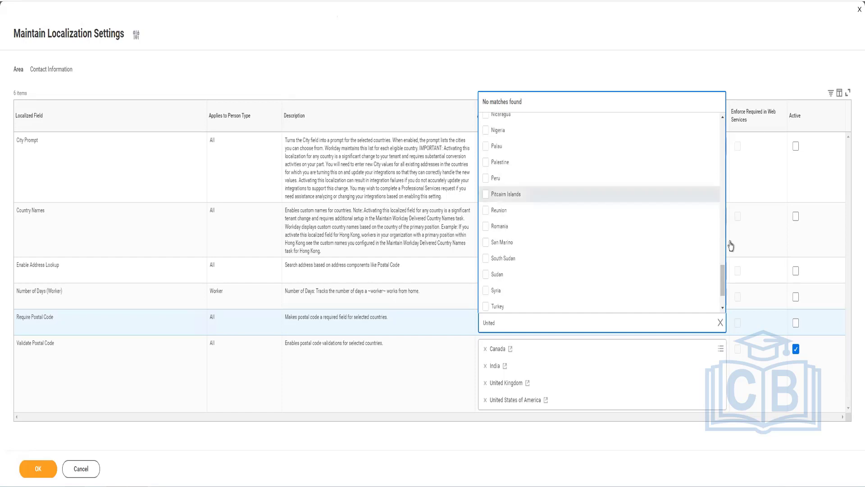
scroll(723, 298, "down", 2)
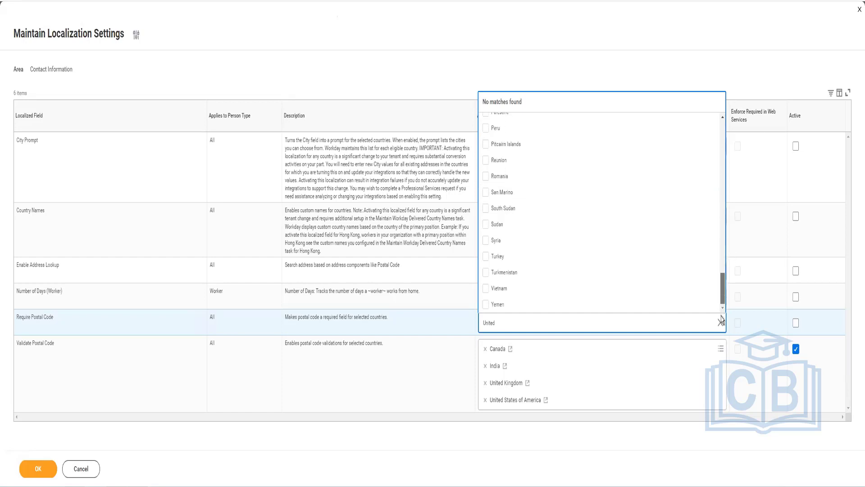
left_click_drag(721, 316, 722, 227)
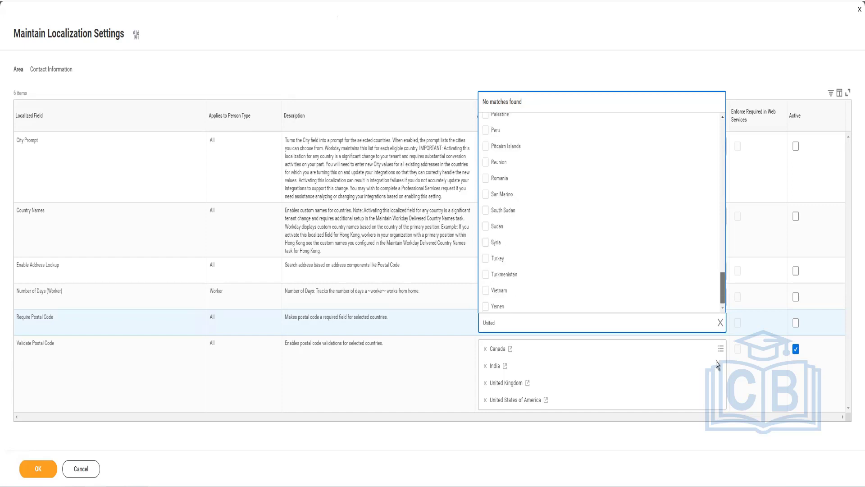
left_click(554, 323)
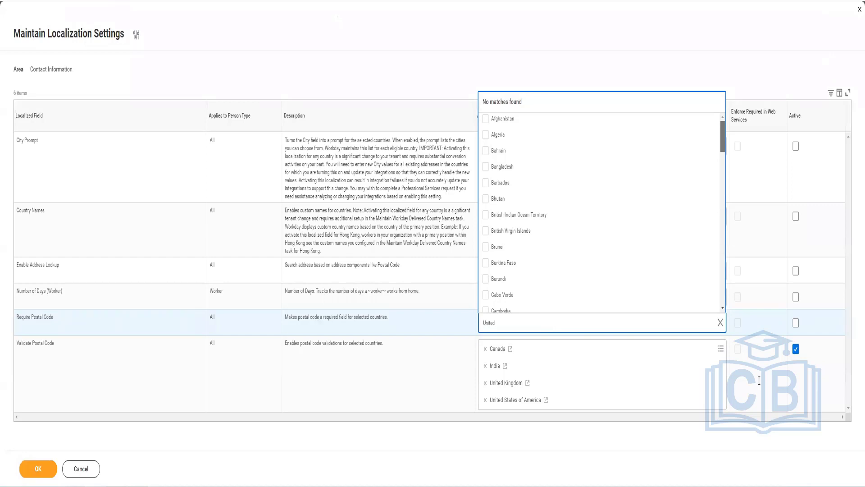
key("ctrl+a")
left_click(569, 324)
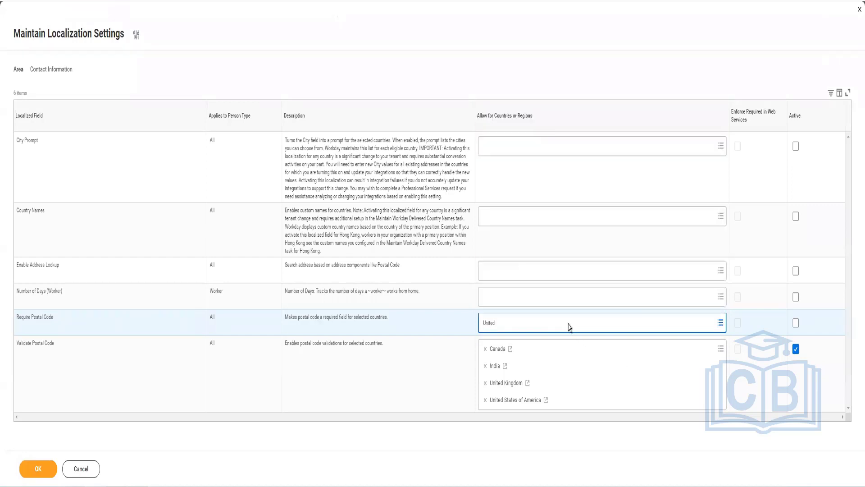
Step: Try 'canada' and 'India', remove British Indian Ocean Territory, and mark Require Postal Code Active
left_click(569, 343)
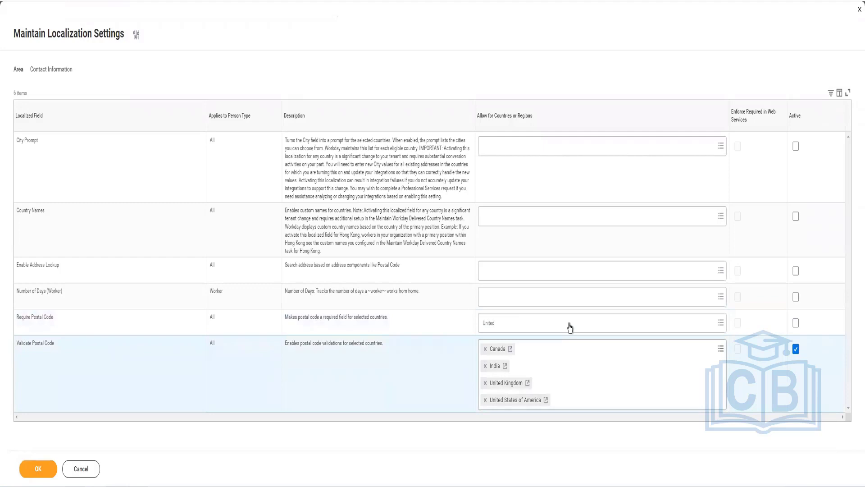
left_click(570, 327)
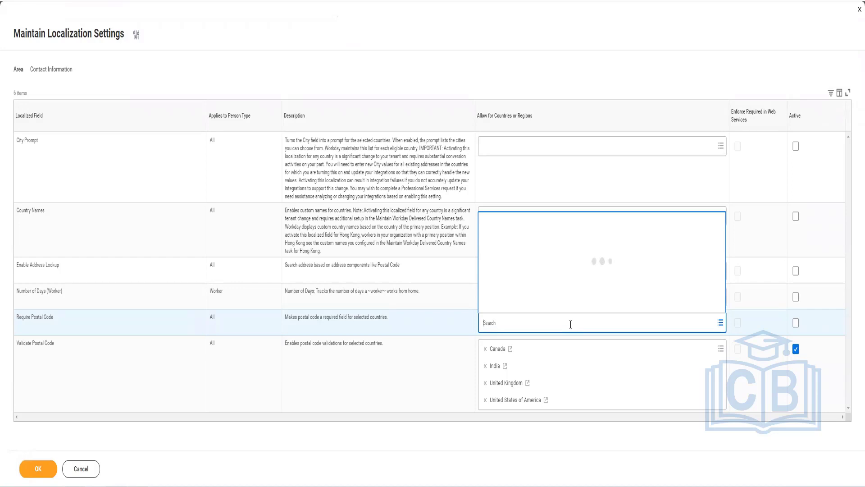
type("canada")
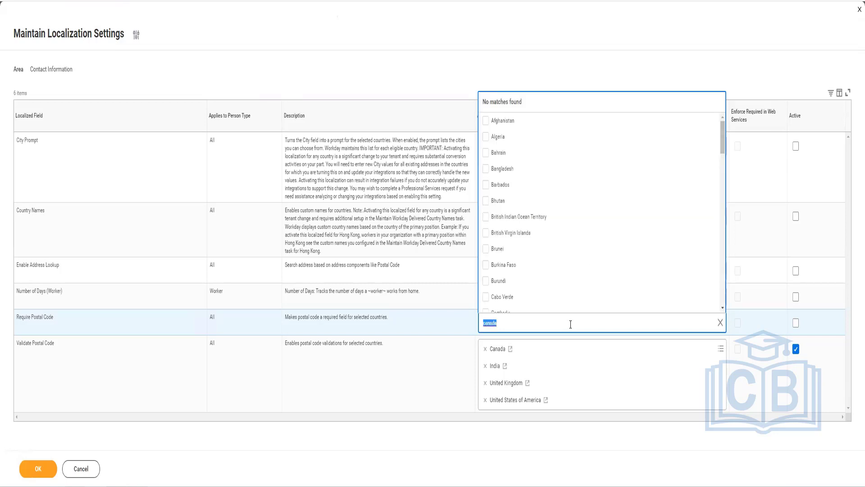
type("India")
key("Return")
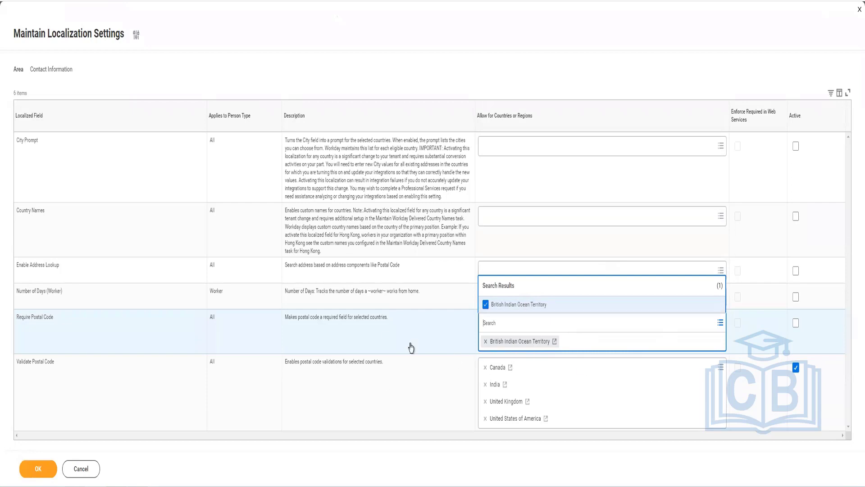
left_click(486, 343)
left_click(796, 322)
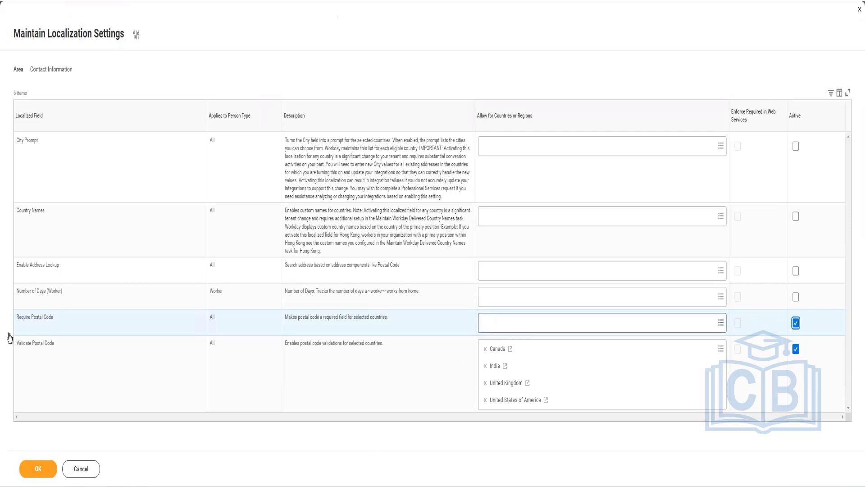
Step: Untick Active for Require Postal Code, leaving only Validate Postal Code active
left_click(374, 328)
triple_click(374, 326)
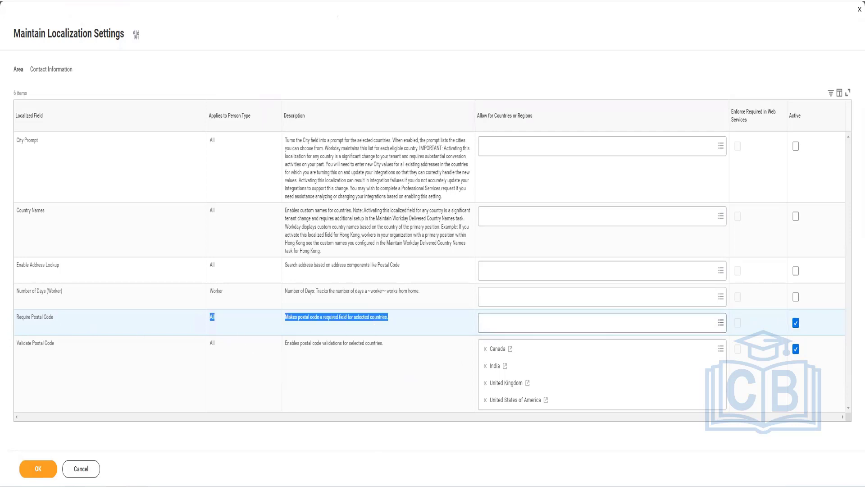
left_click(795, 323)
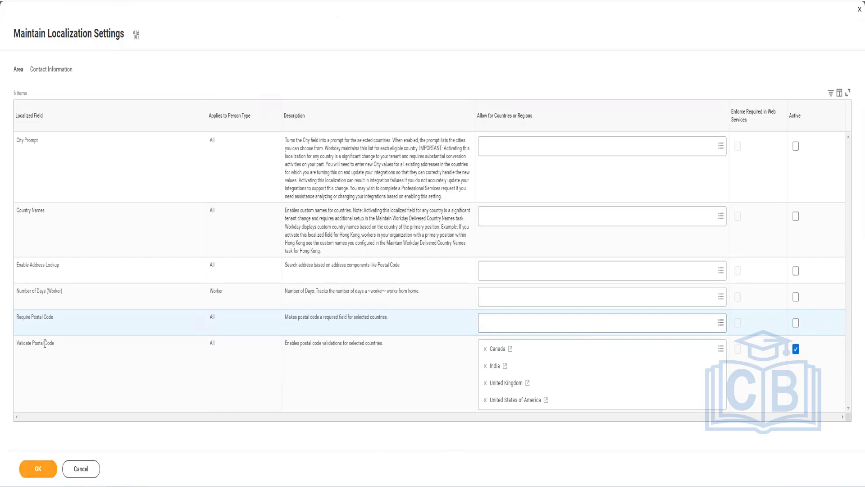
left_click_drag(19, 344, 72, 348)
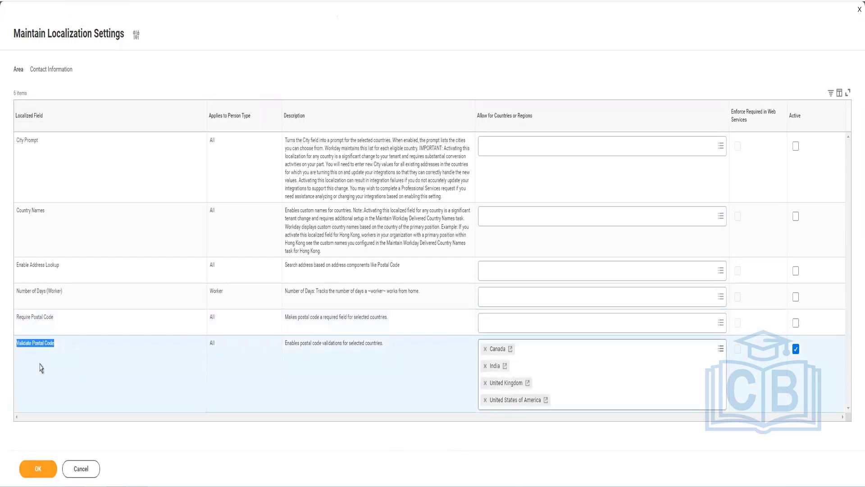
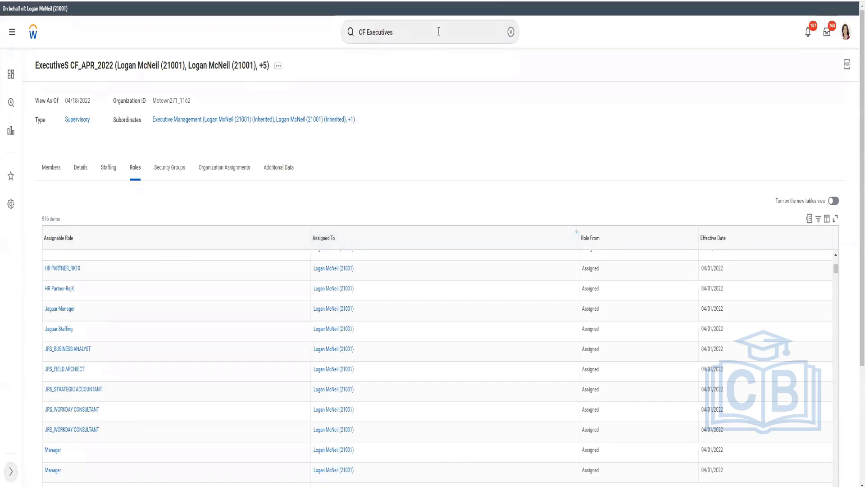
Step: Search 'reorg report' and open the Reports: Reorganization domain from the expanded Security results
left_click(389, 32)
triple_click(389, 32)
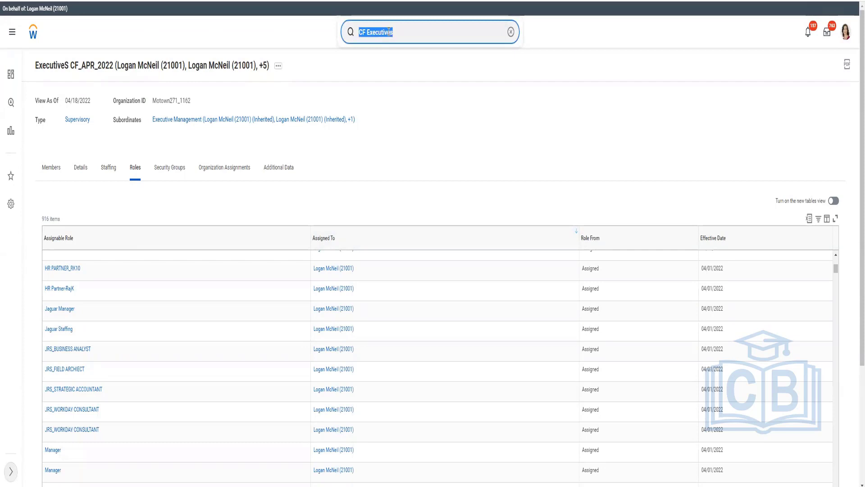
type("reorg rep")
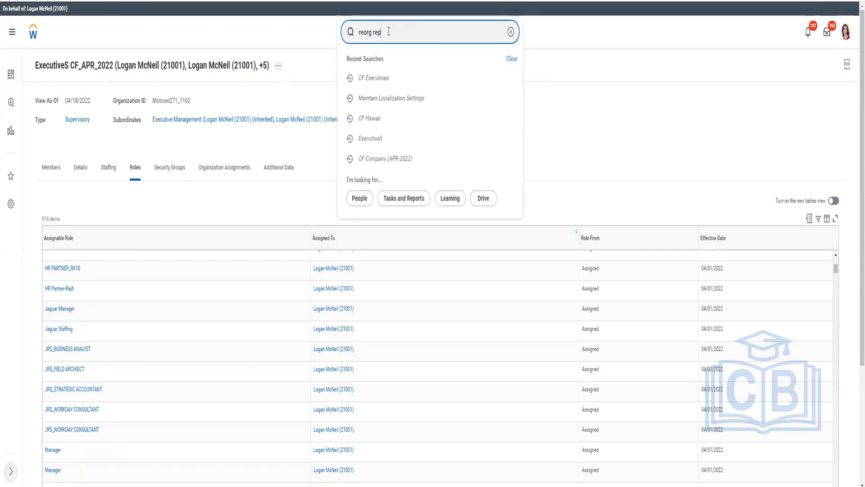
type("rort")
key("Return")
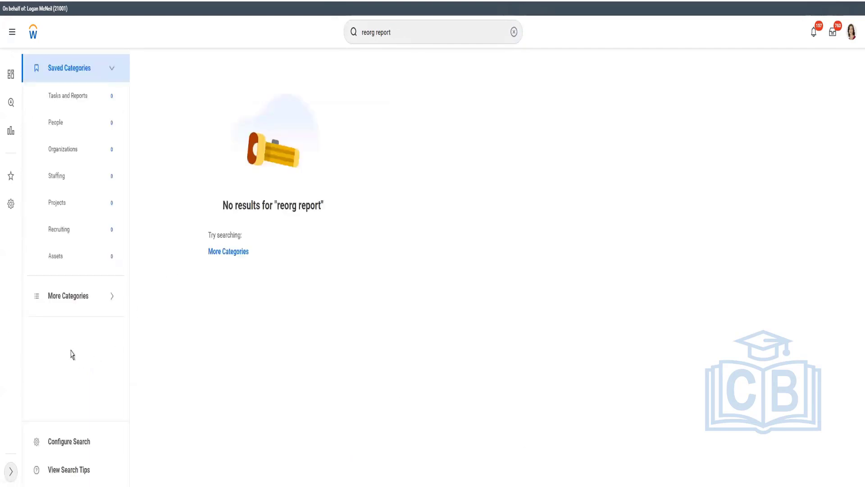
left_click(230, 253)
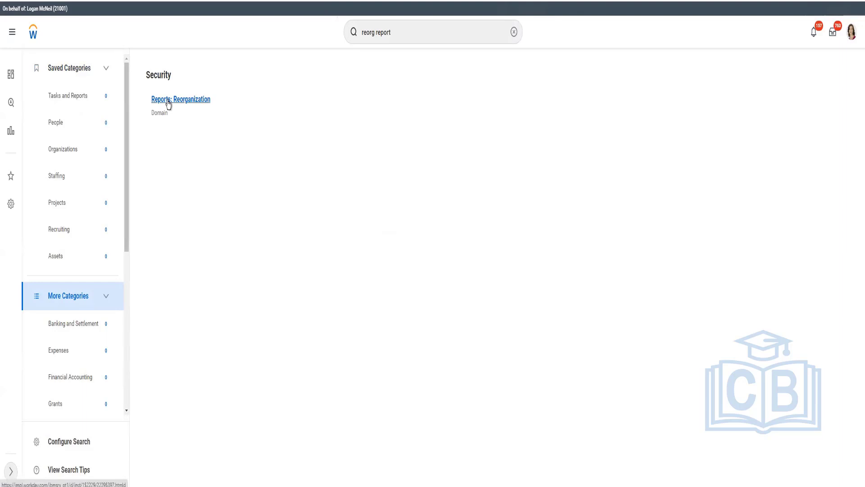
left_click(168, 103)
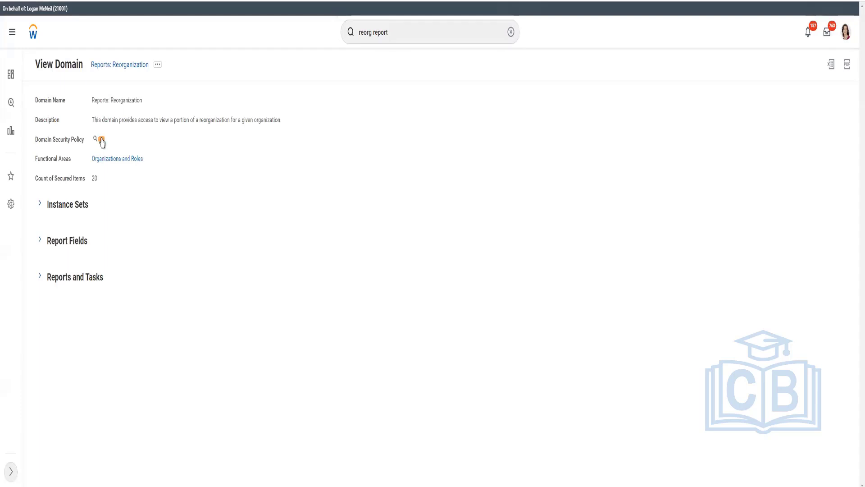
Step: Choose Domain Security Policy > Edit Permissions for the Reports: Reorganization domain
left_click(101, 139)
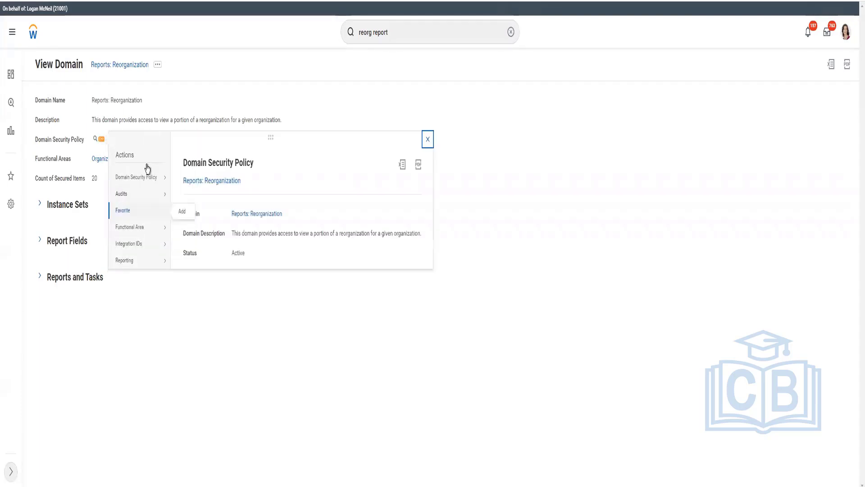
mouse_move(147, 178)
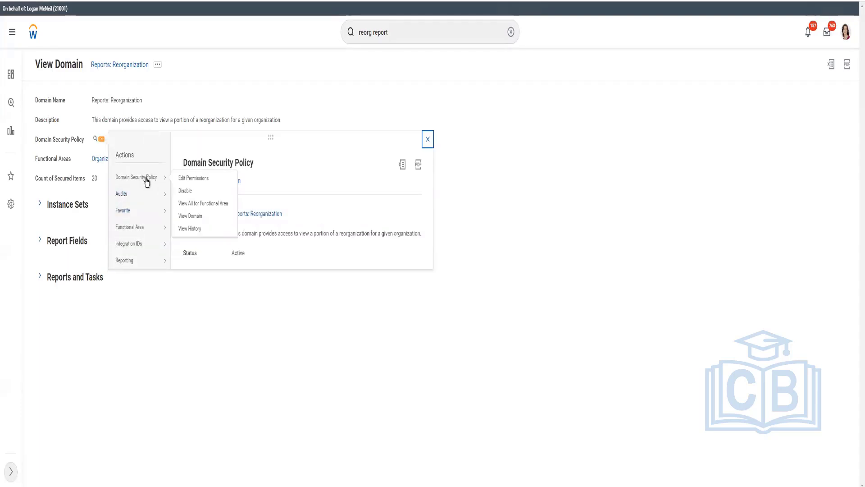
left_click(202, 180)
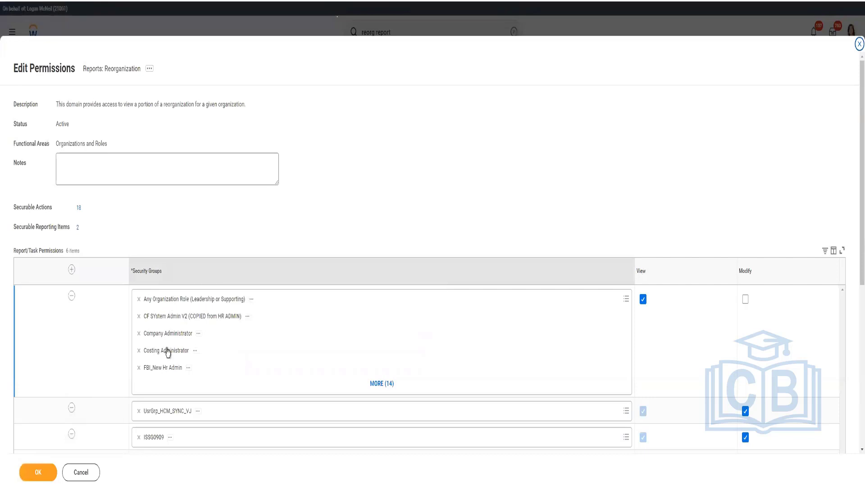
Step: Save Reports: Reorganization permissions with Modify granted to the HR Administrator security-group row
scroll(422, 409, "down", 2)
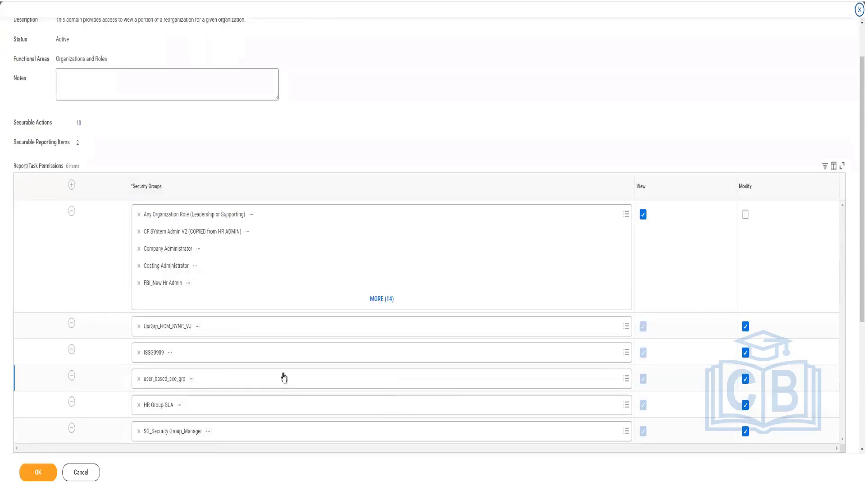
scroll(283, 377, "down", 2)
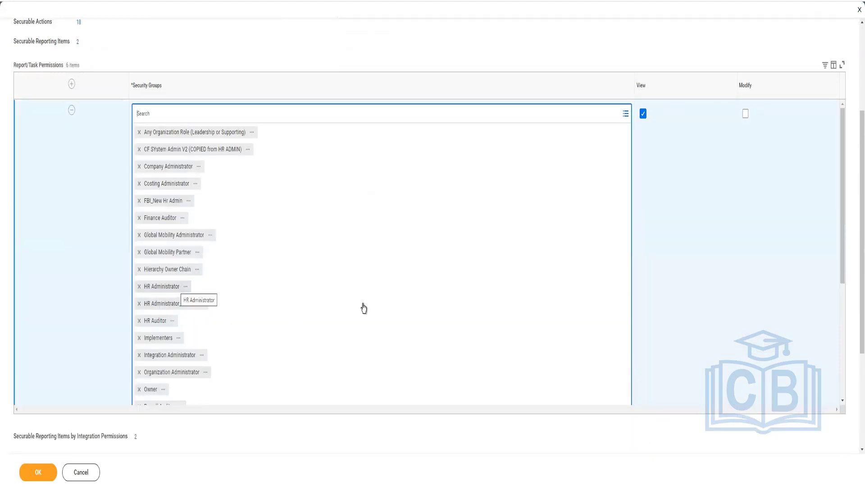
scroll(364, 307, "down", 5)
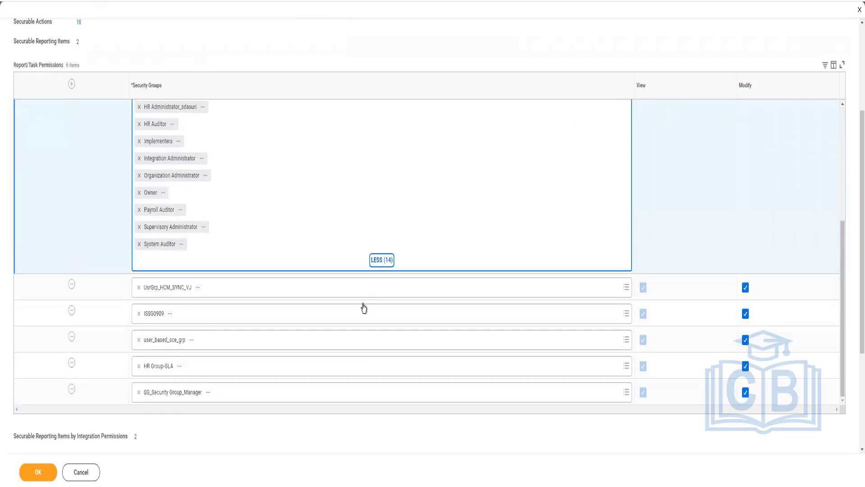
scroll(365, 306, "down", 3)
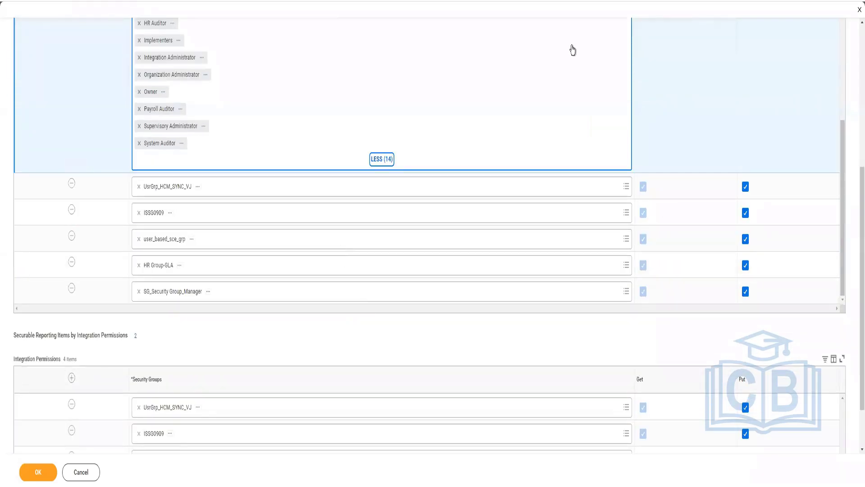
scroll(782, 115, "up", 4)
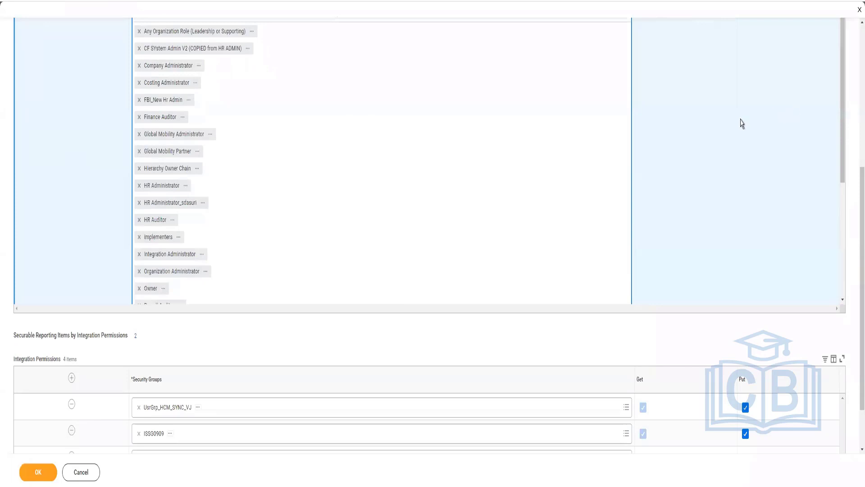
scroll(742, 124, "up", 4)
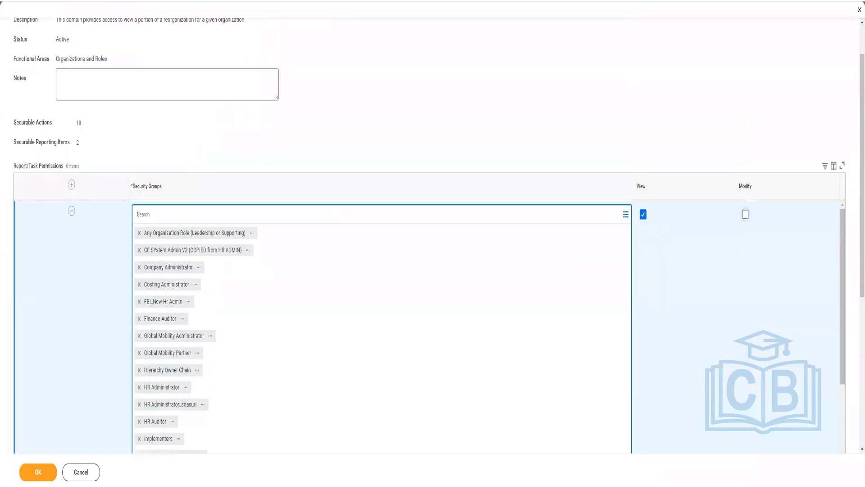
left_click(40, 464)
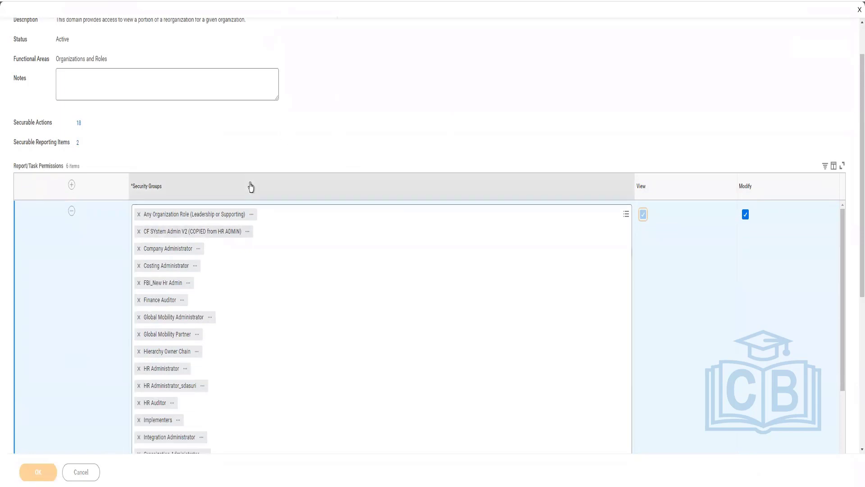
scroll(253, 181, "up", 2)
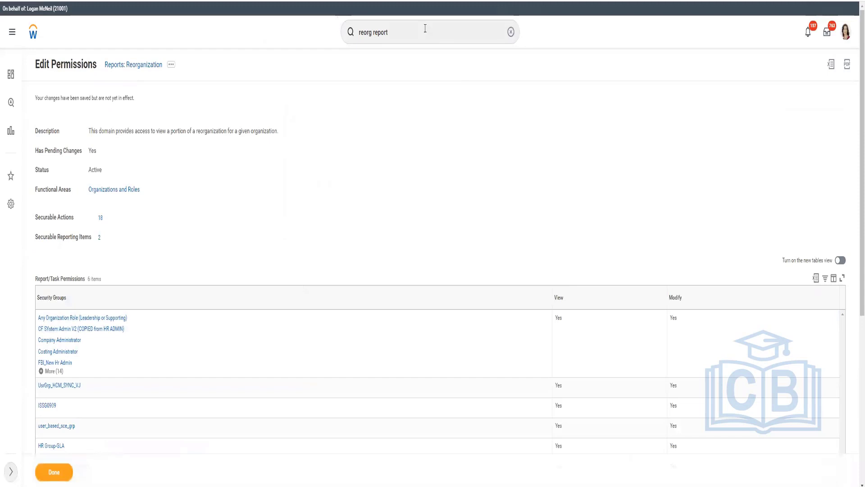
Step: Launch the Activate Pending Security Policy Changes task by searching 'act pen sec pol change'
left_click(425, 30)
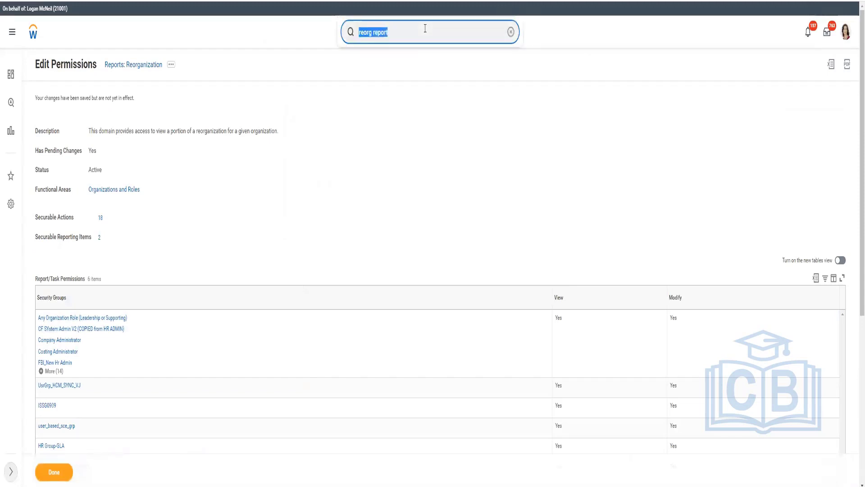
type("act pen sec pol")
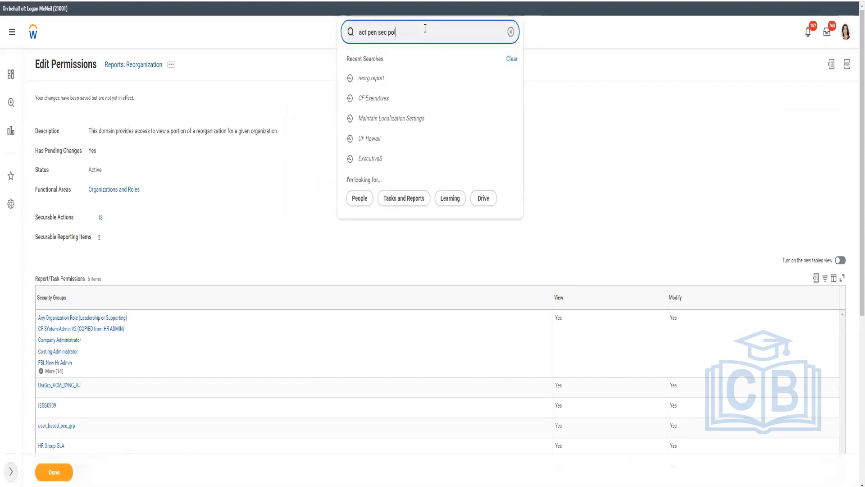
type(" changes")
right_click(144, 66)
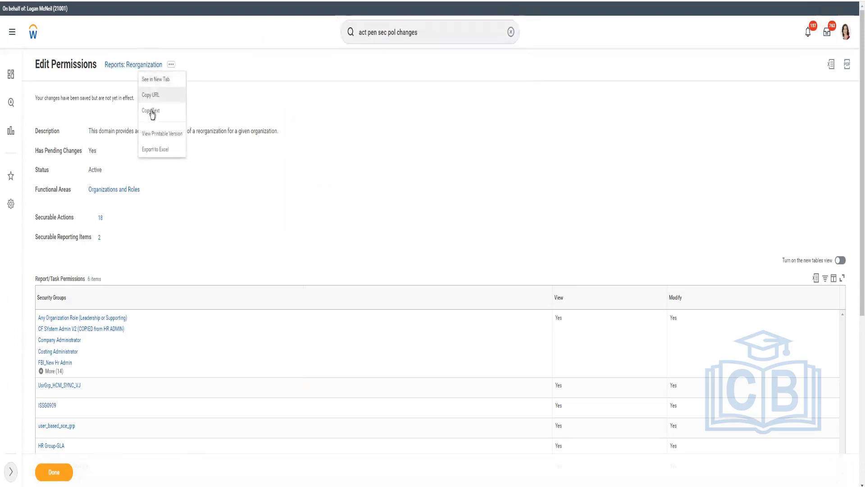
left_click(452, 27)
key("Return")
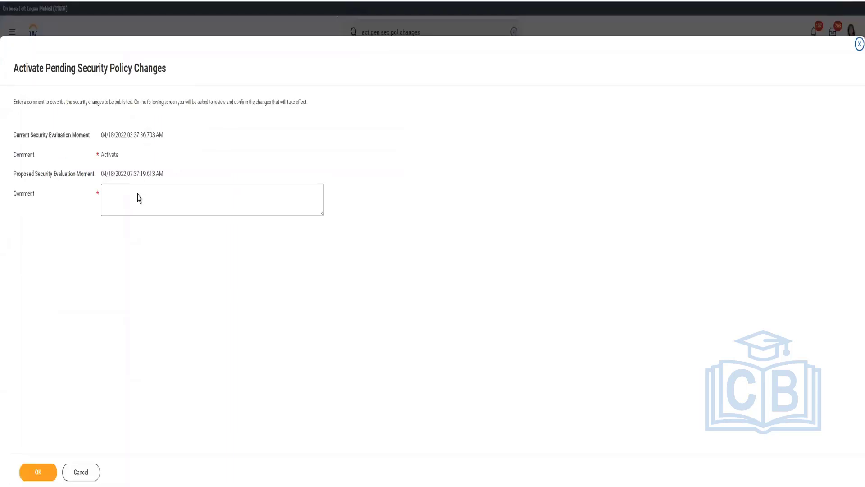
Step: Enter the activation comment 'Reports: Reorganization: Add HR Admin with Modify Access'
left_click(138, 199)
type("Reports: Reorganization")
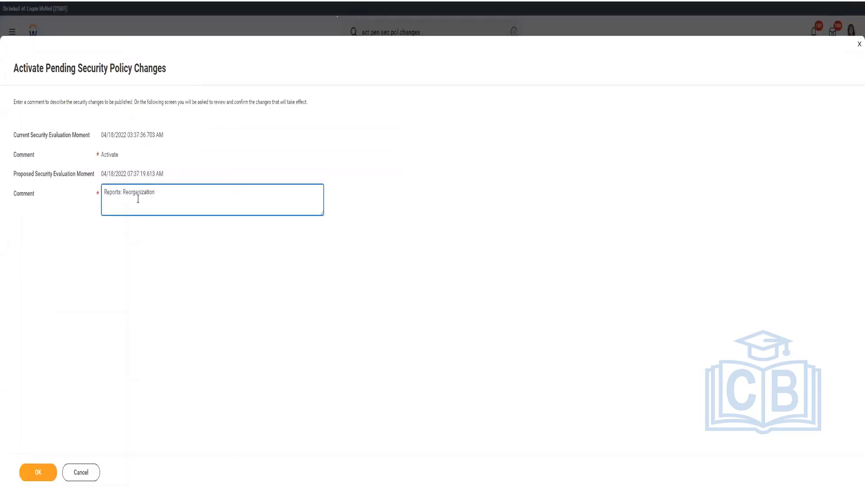
type(": Add He")
type(" Admin with Mof")
type("fy Acxccess")
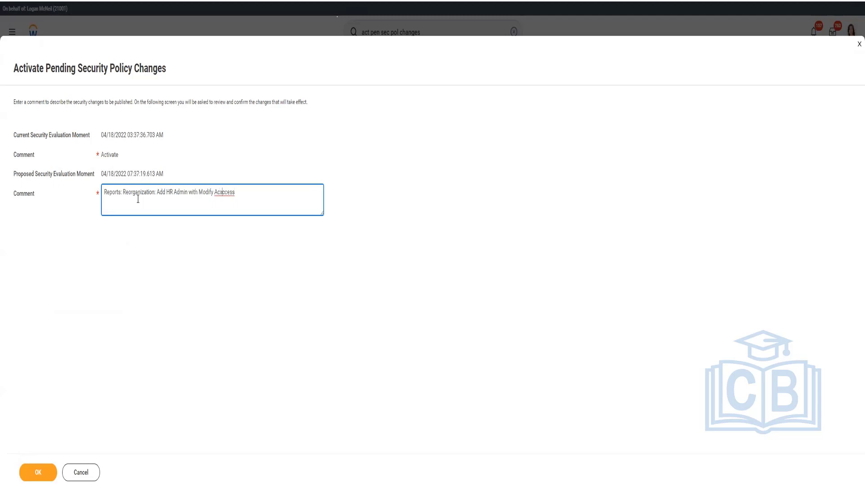
key("BackSpace")
left_click(48, 474)
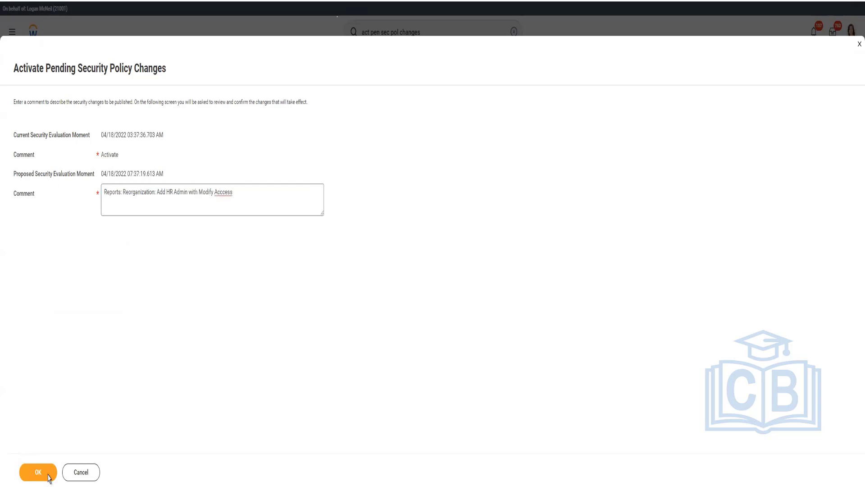
left_click(49, 477)
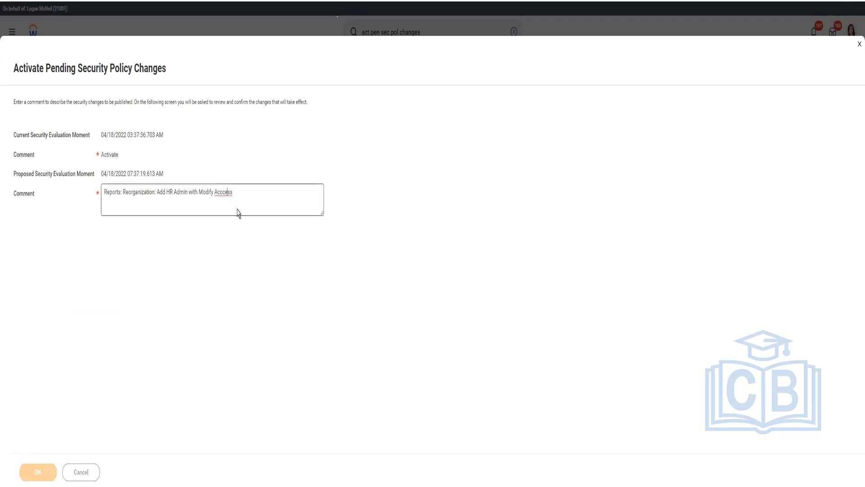
Step: Correct the spelling of 'Access', tick Confirm, and activate the pending changes
right_click(228, 192)
left_click(239, 199)
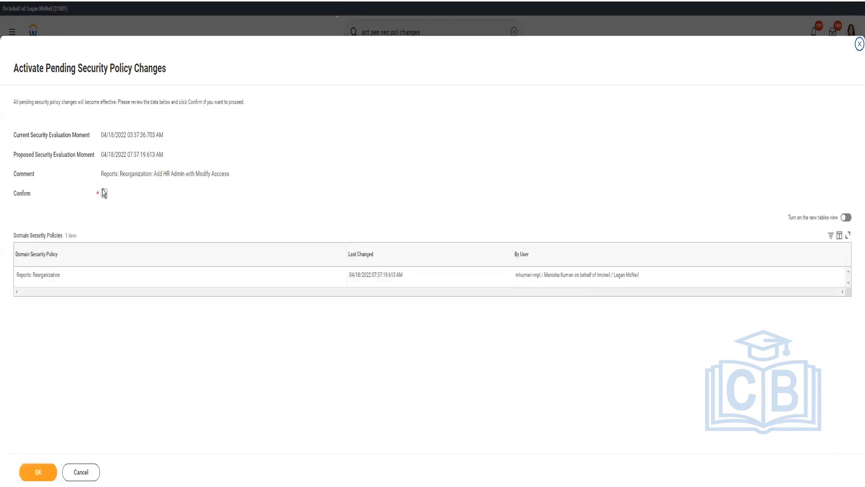
left_click(103, 193)
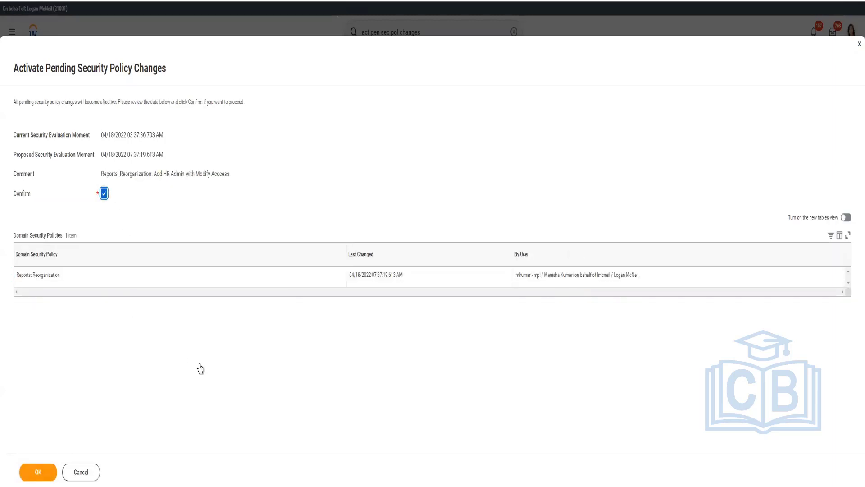
left_click(38, 472)
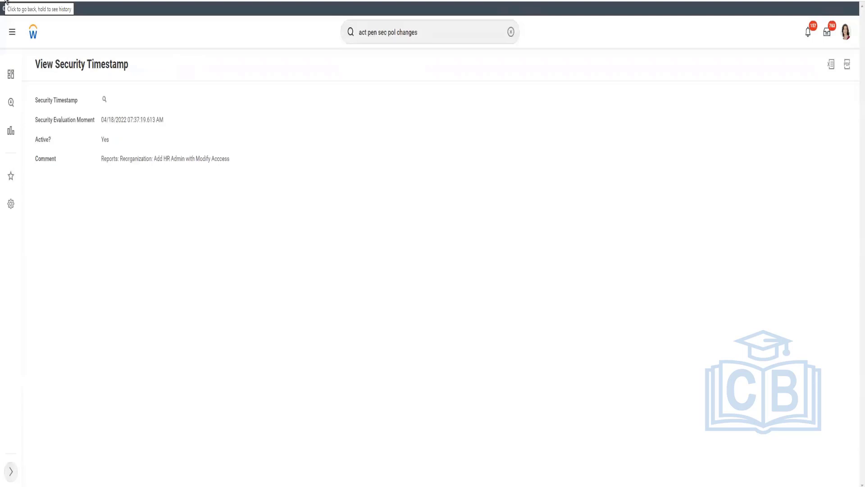
Step: Return to the Reports: Reorganization domain and list all its secured reports and tasks, including View Reorganization
right_click(5, 2)
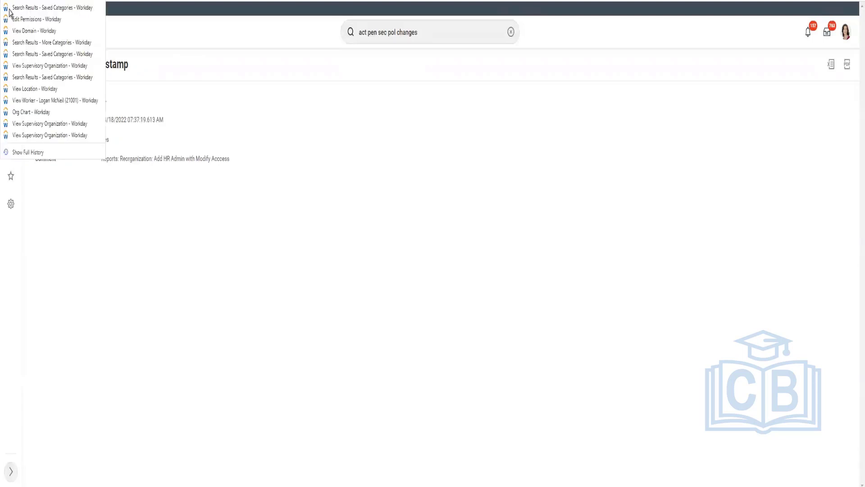
left_click(16, 32)
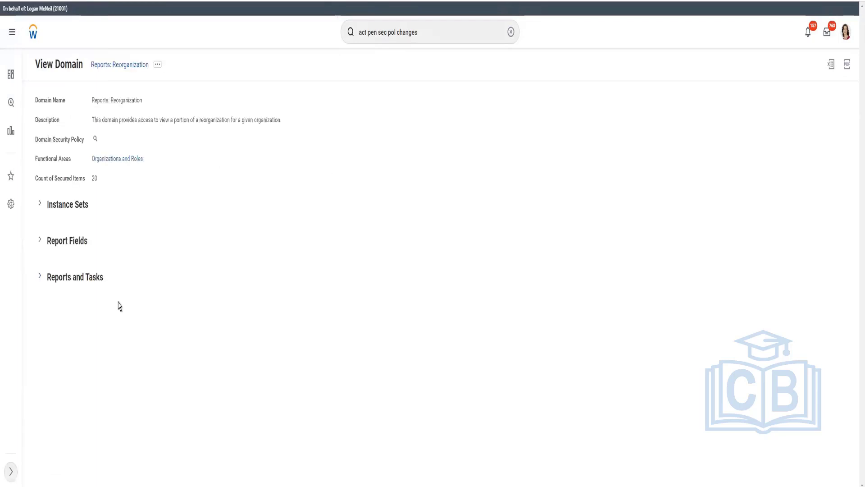
left_click(41, 278)
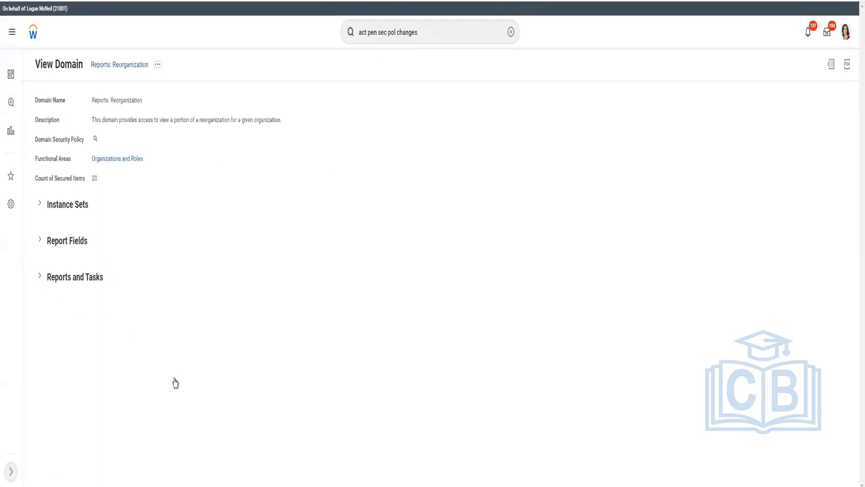
left_click(46, 363)
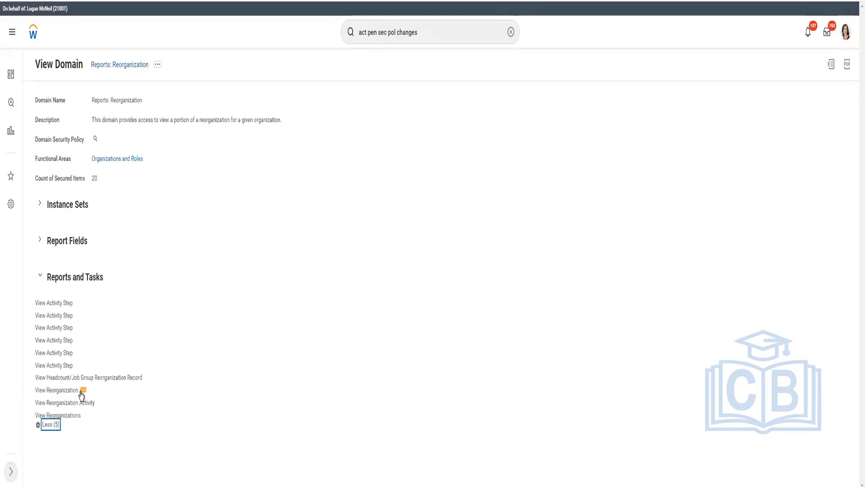
left_click(82, 391)
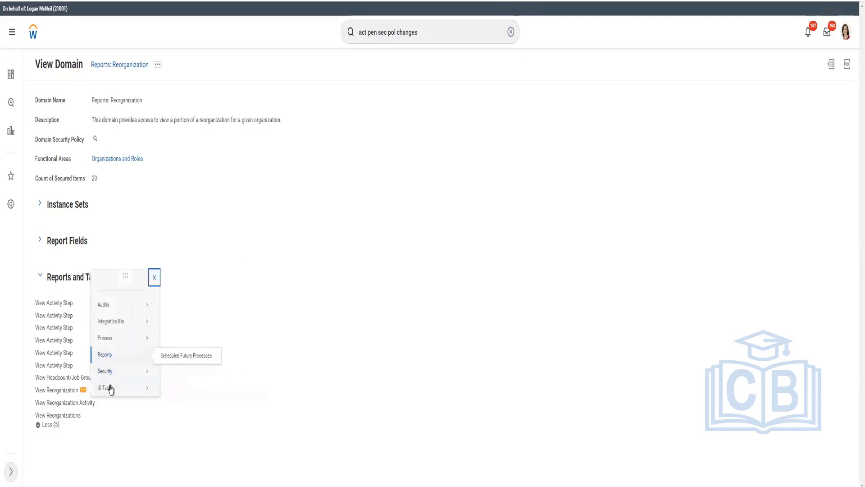
mouse_move(111, 389)
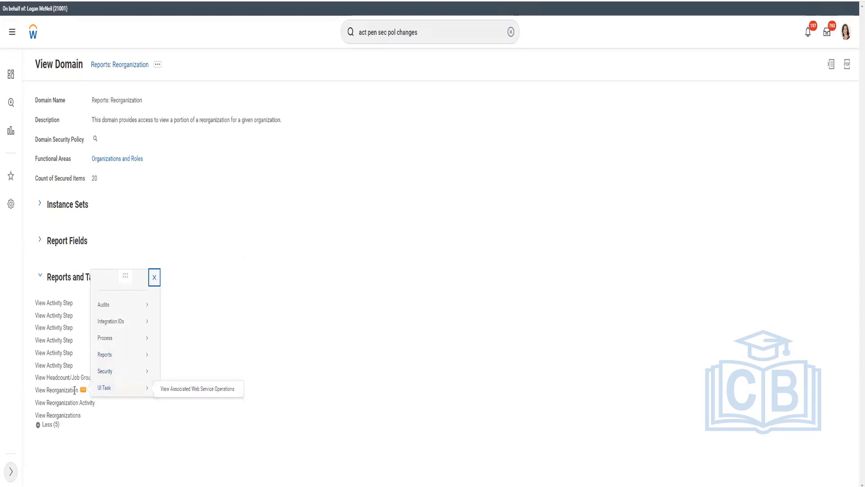
left_click(441, 30)
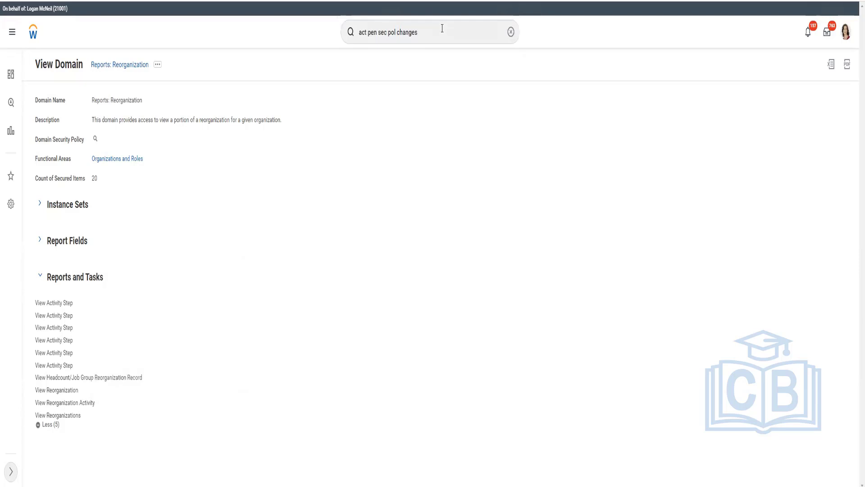
Step: Search Workday for 'reorganization', fixing the typo, to find the Reorganizations report
left_click(511, 32)
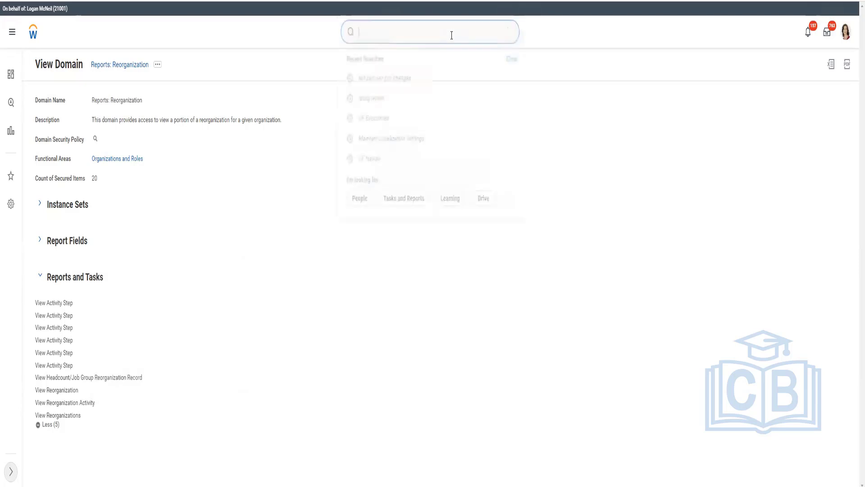
key("Escape")
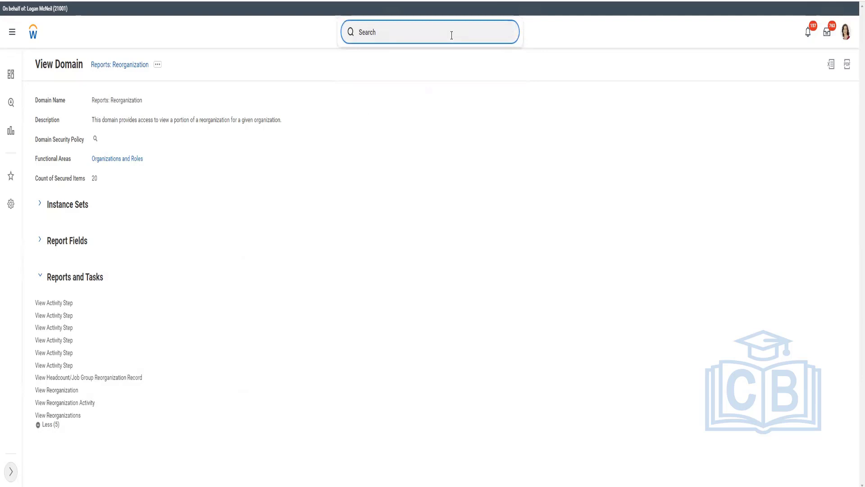
type("reorganizarion")
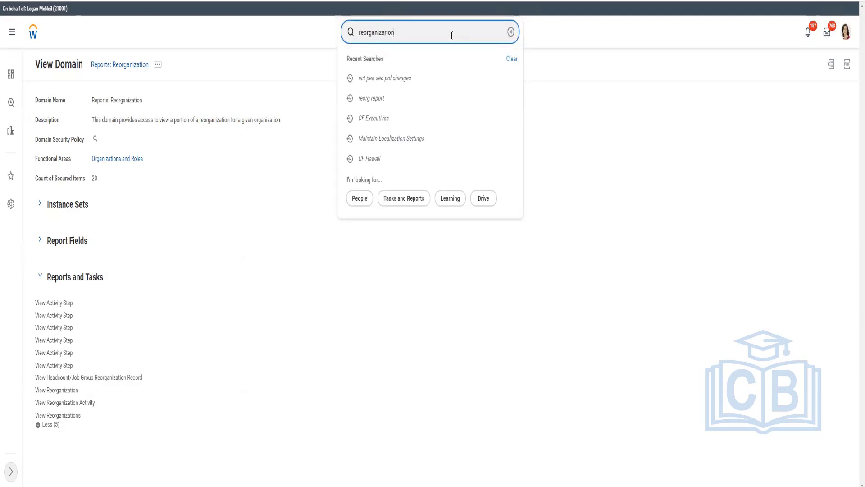
key("Return")
key("BackSpace")
key("BackSpace")
key("BackSpace")
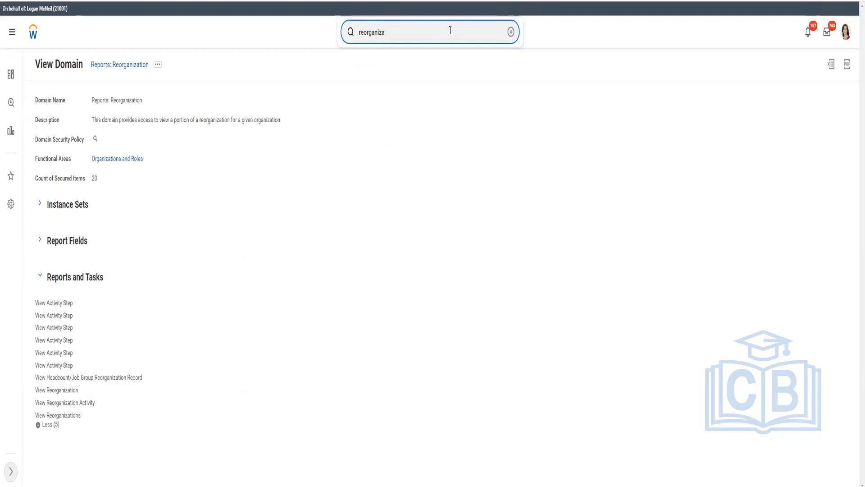
type("tion")
key("Return")
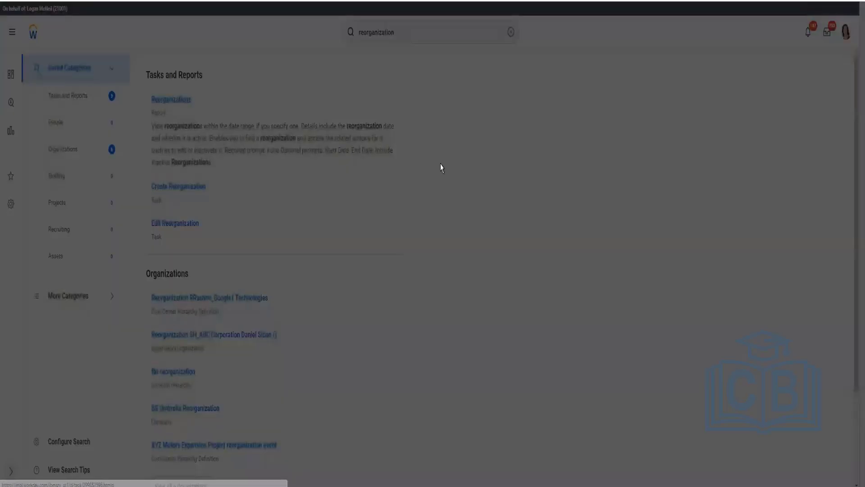
Step: Run the Reorganizations report from Start Date 04/01/2022 to End Date 04/18/2022
left_click(452, 133)
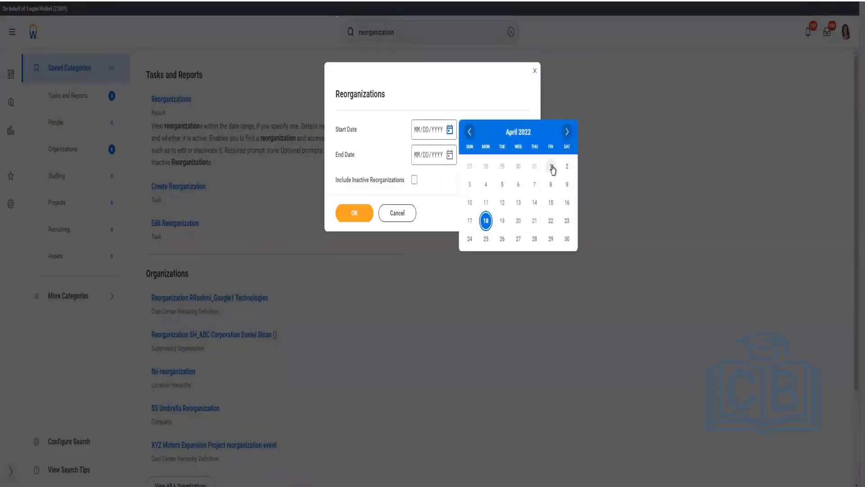
left_click(551, 166)
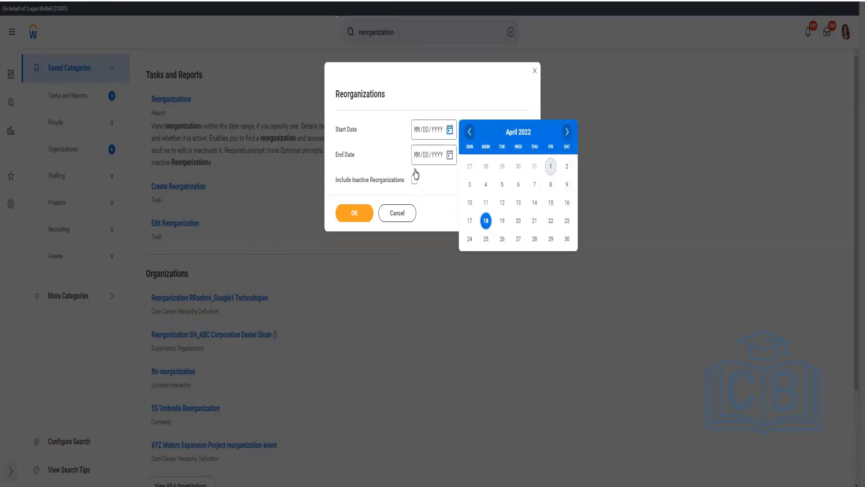
left_click(450, 156)
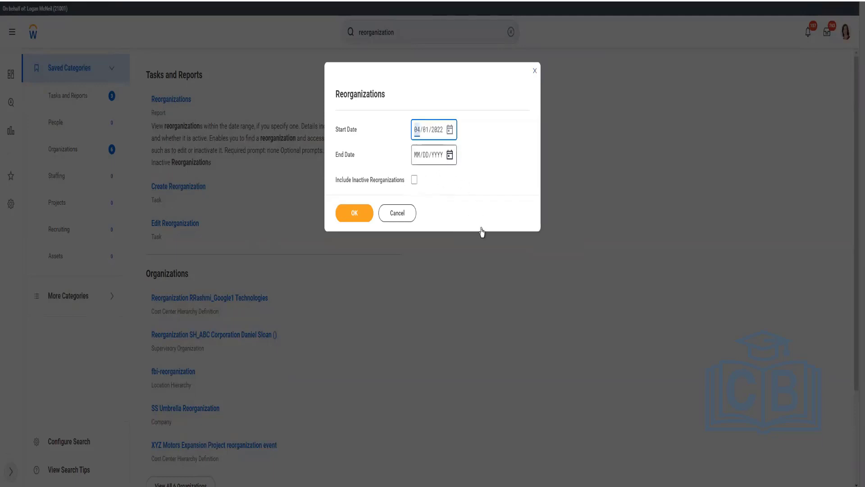
left_click(487, 247)
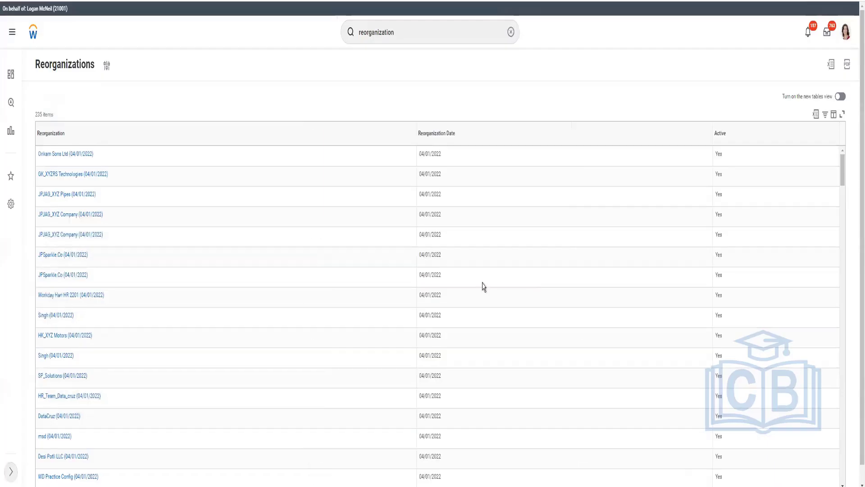
Step: Filter the Reorganization column to CF APR 2022 ReOrg and open that reorganization
left_click(100, 142)
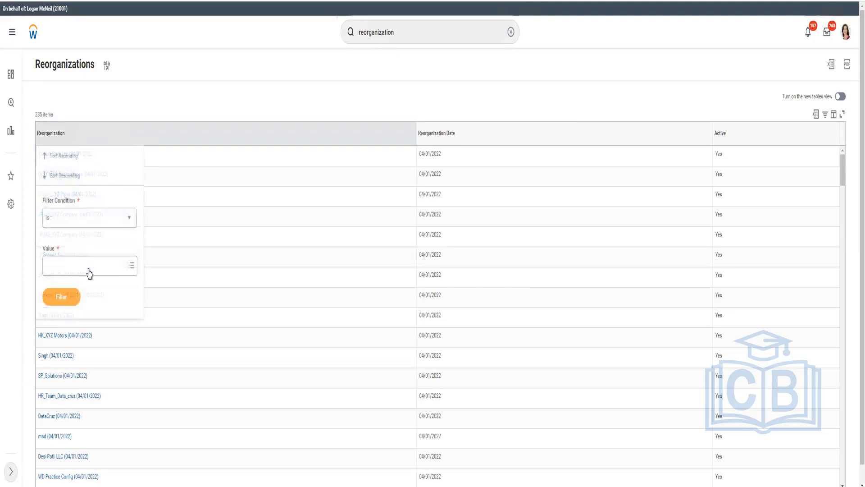
left_click(88, 272)
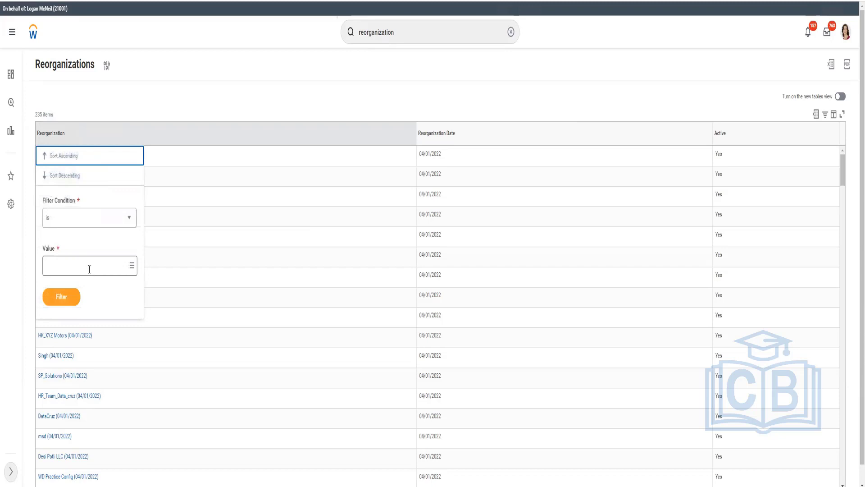
type("CF APR 2022 ReOrg (04/01/2022")
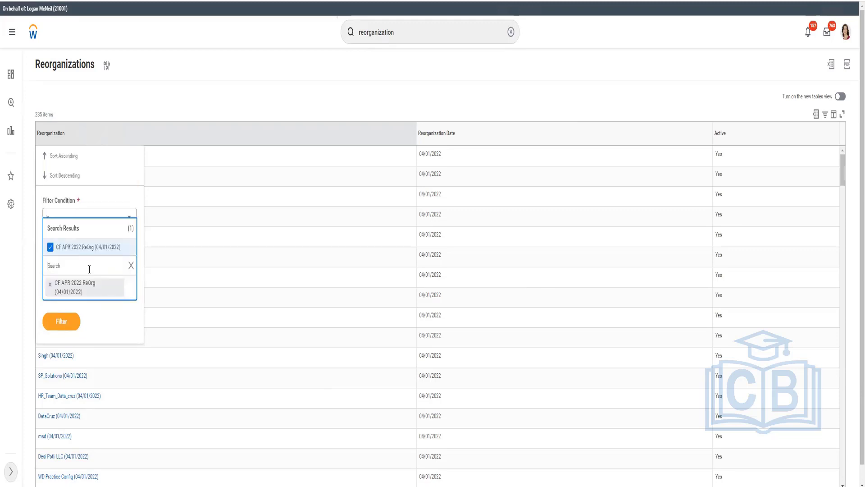
left_click(68, 321)
left_click(60, 303)
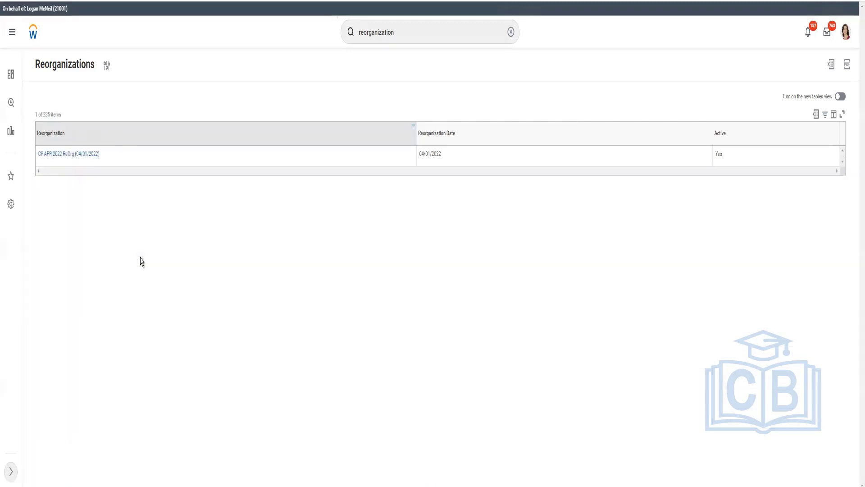
left_click(85, 153)
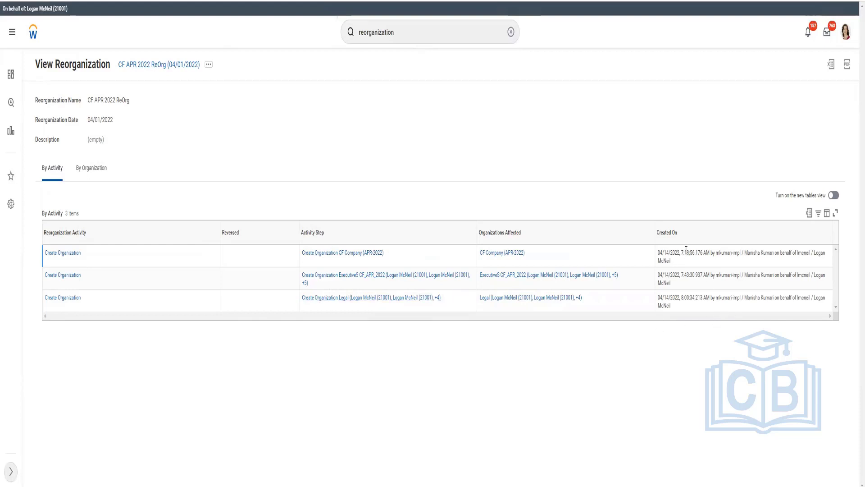
Step: Show the CF APR 2022 ReOrg Create Organization activities grouped By Organization
left_click(85, 170)
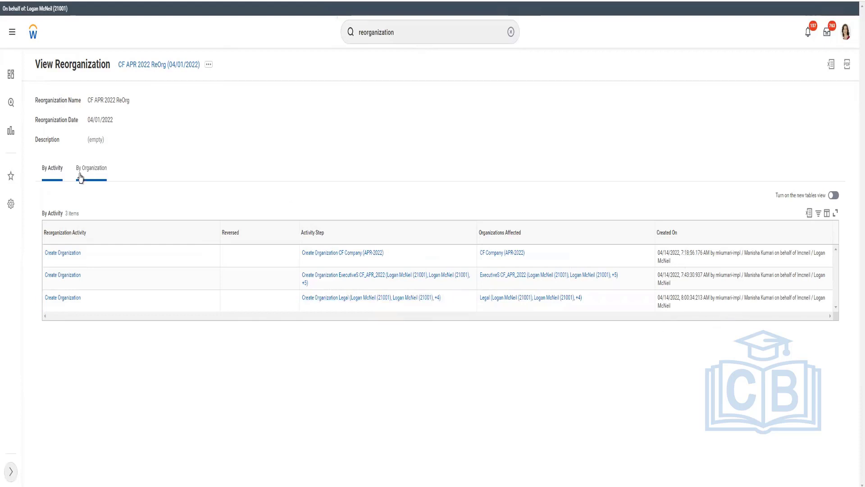
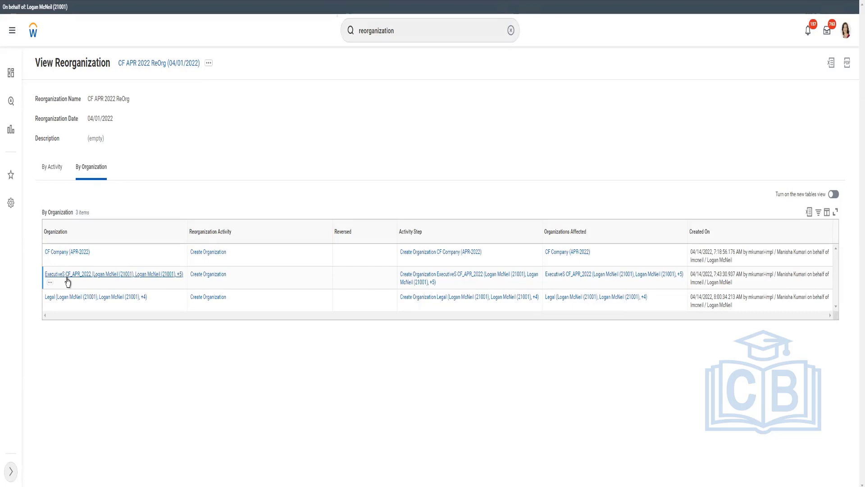
Step: Open the ExecutiveS CF_APR_2022 organization from the reorganization's By Organization view
left_click(67, 278)
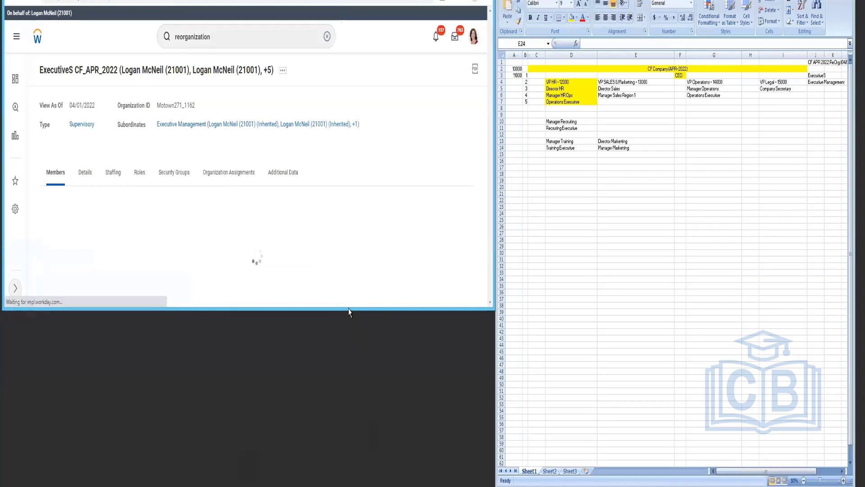
Step: Enlarge the browser window and bring up the organization's Staffing actions
left_click_drag(347, 310, 342, 474)
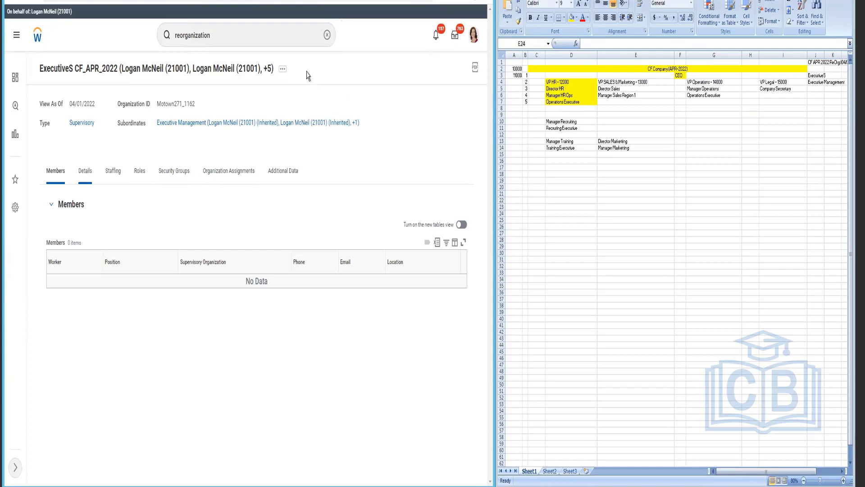
left_click(283, 70)
left_click(281, 74)
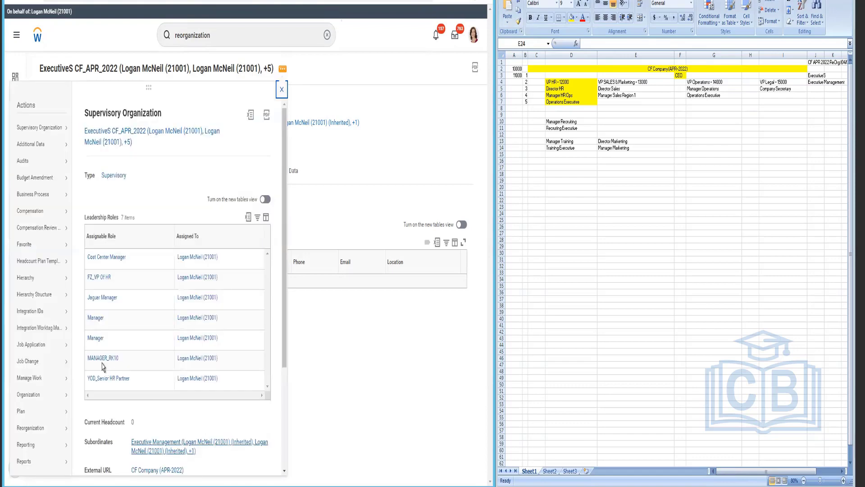
mouse_move(47, 361)
scroll(48, 362, "down", 3)
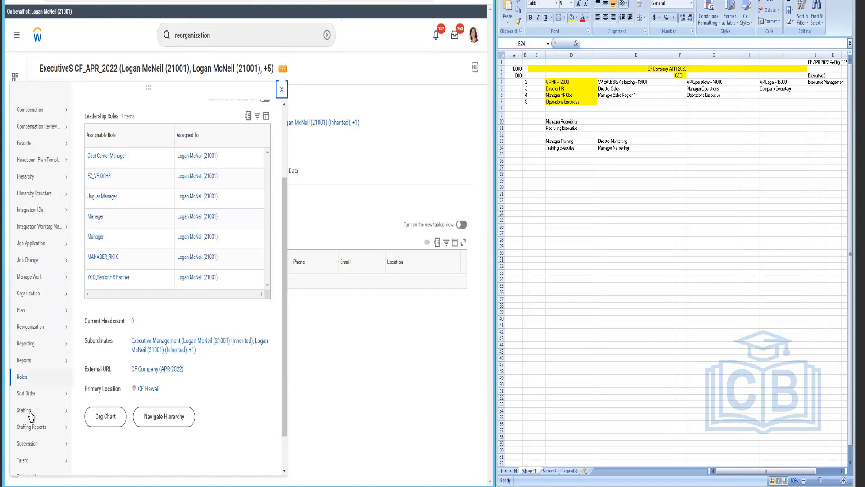
mouse_move(31, 415)
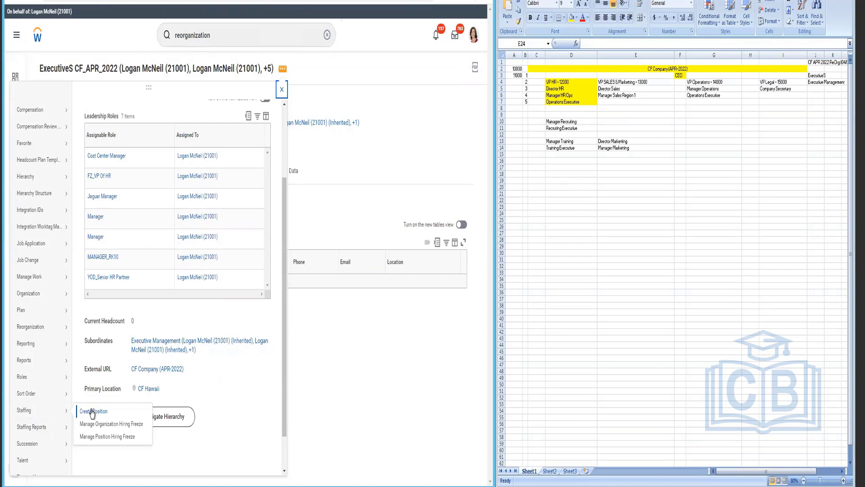
Step: Start a new position in ExecutiveS CF_APR_2022 with reason Create Position > create position > vacancy
left_click(158, 418)
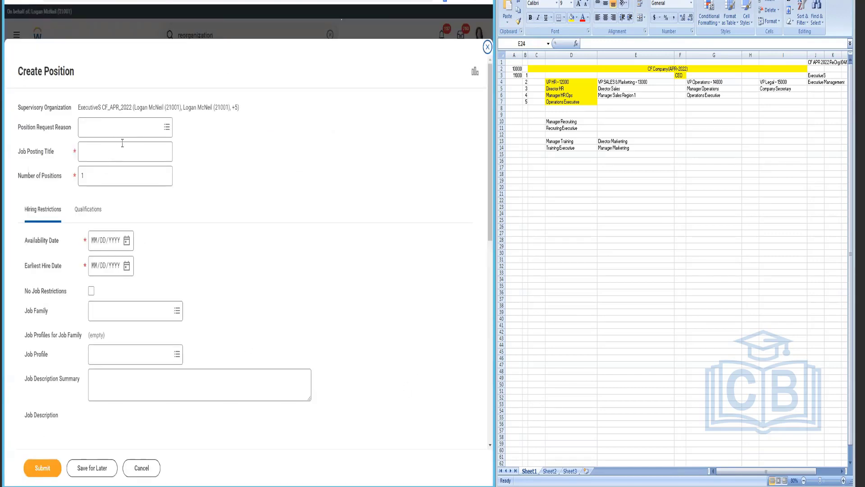
left_click(122, 135)
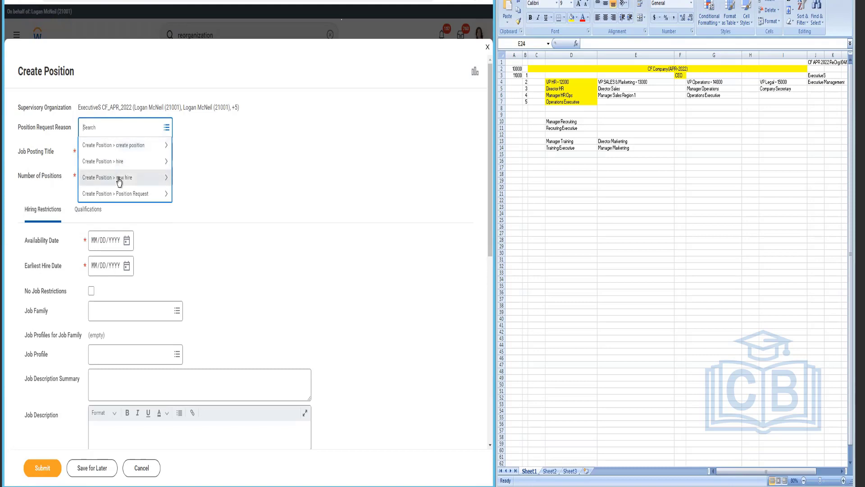
left_click(119, 179)
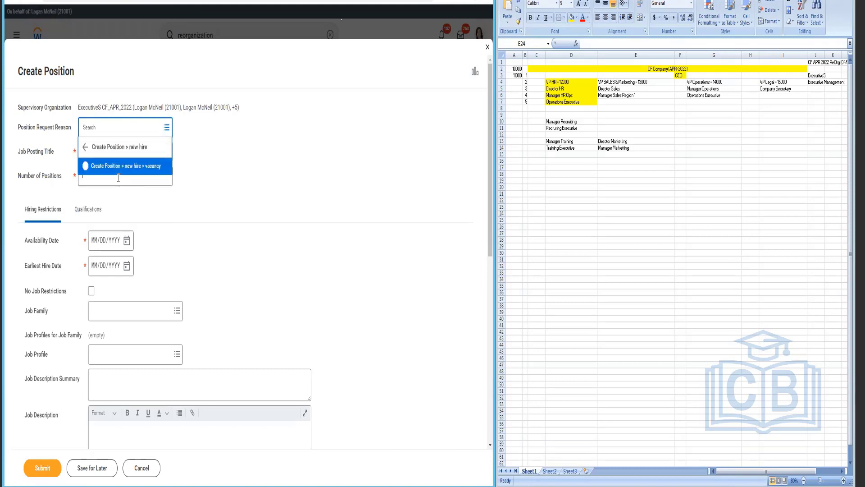
left_click(85, 149)
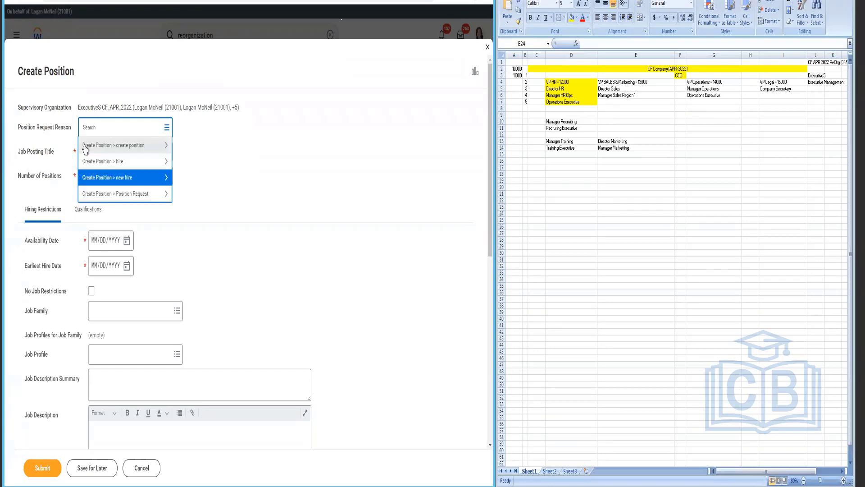
left_click(114, 145)
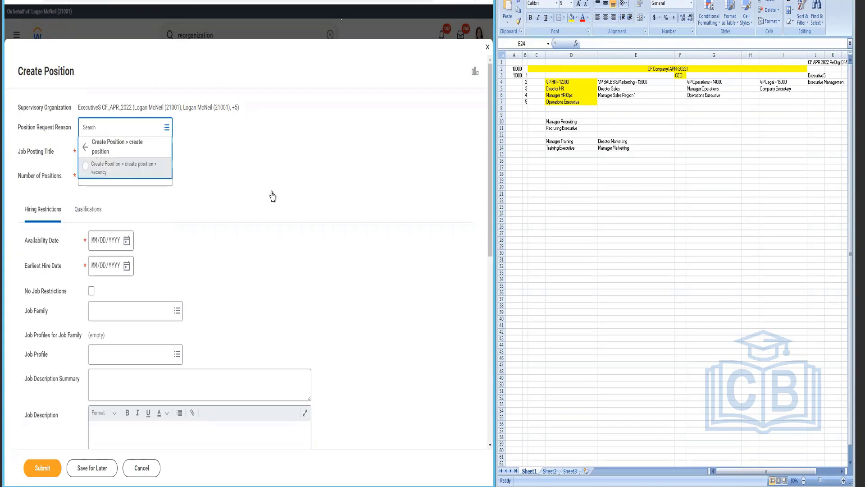
left_click(145, 162)
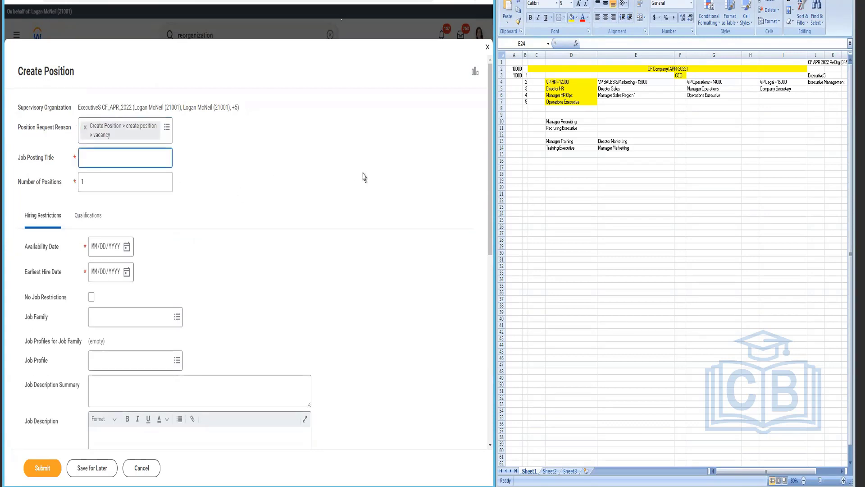
Step: Enter the job posting title 'Chief Executive Offer (CFAPR22)'
type("Chief Executive Offer (CF APR2-")
key("BackSpace")
key("BackSpace")
type("22)")
key("BackSpace")
Step: Set availability date 04/01/2022 and earliest hire date 04/04/2022, and mark No Job Restrictions
left_click(117, 191)
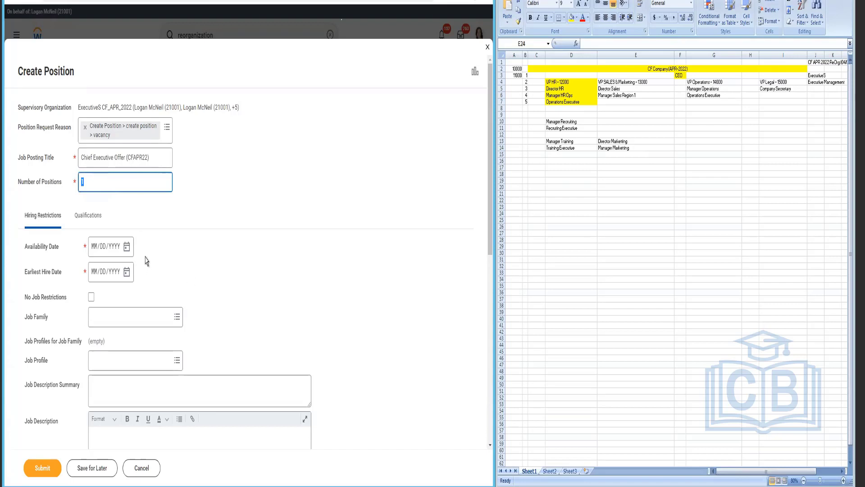
key("Tab")
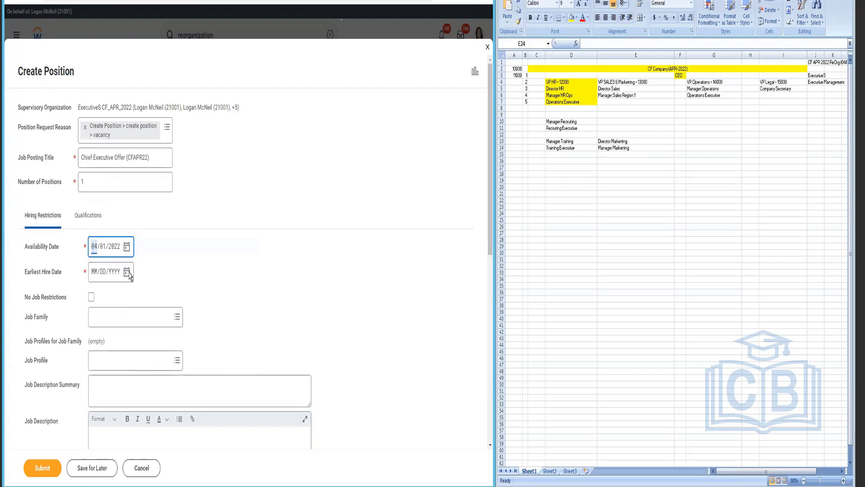
key("Tab")
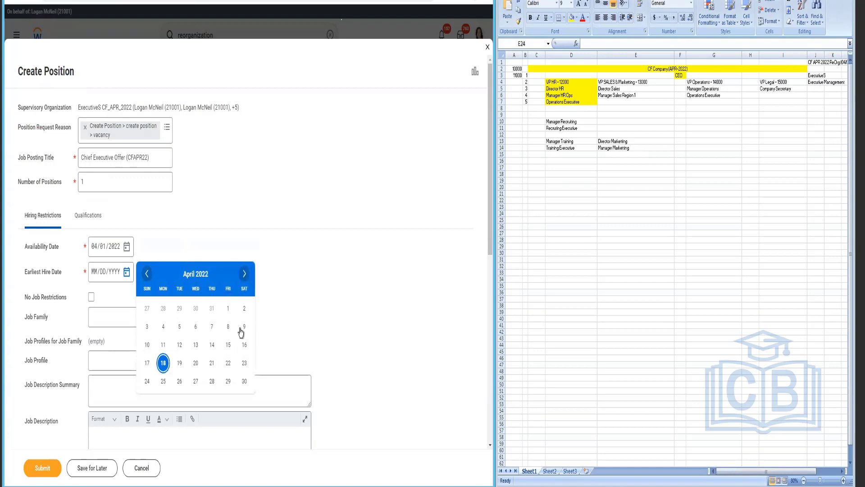
left_click(162, 328)
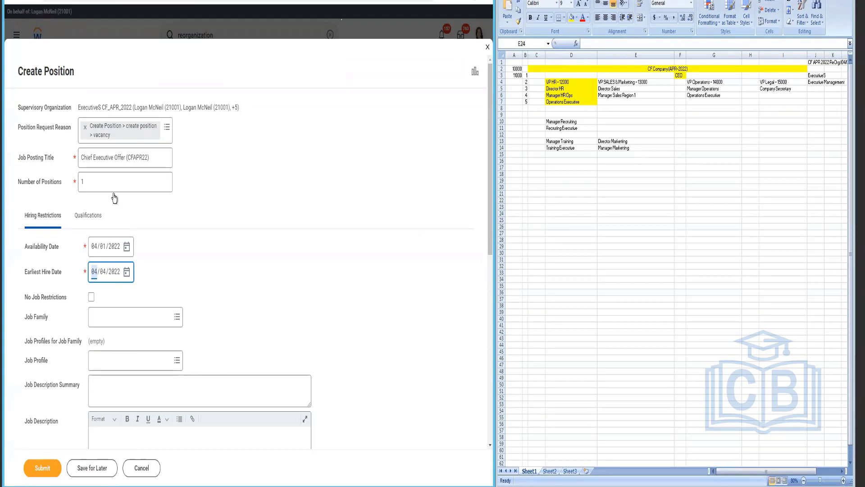
scroll(283, 263, "down", 2)
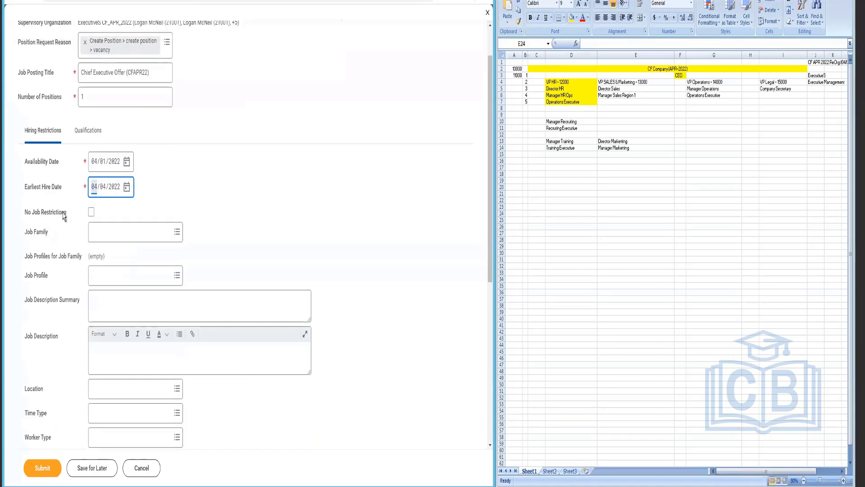
left_click(91, 212)
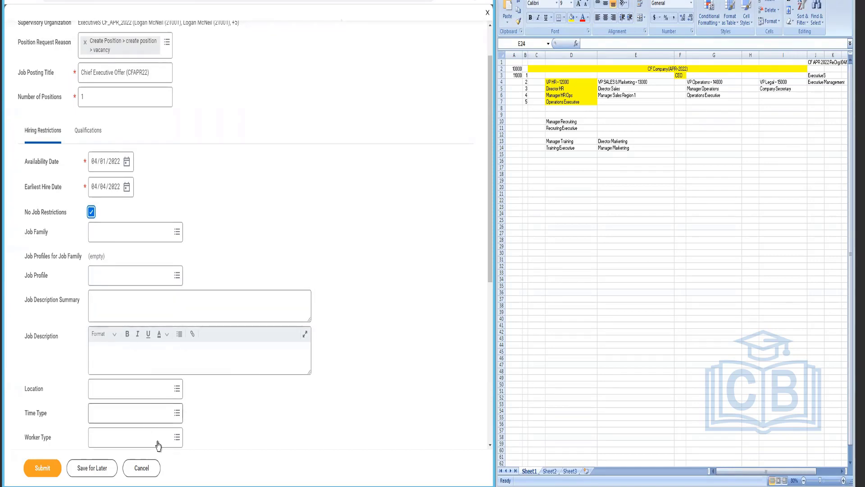
scroll(234, 228, "down", 3)
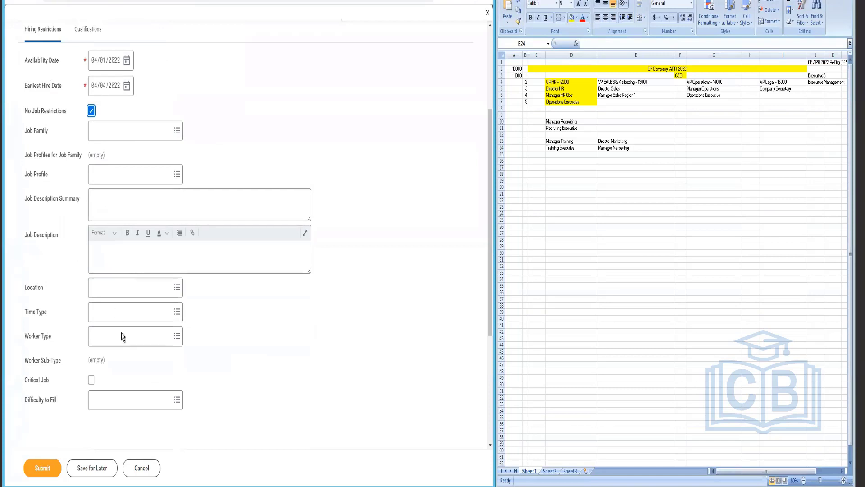
scroll(112, 233, "up", 3)
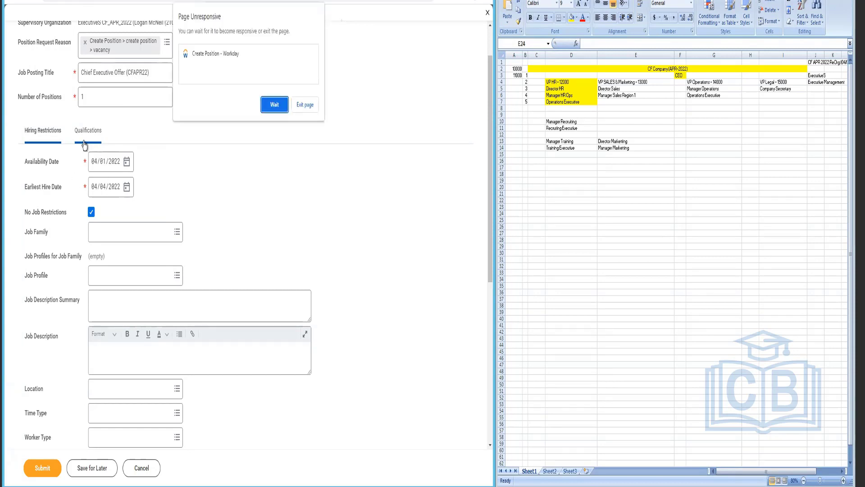
Step: Let the stalled page recover, review Qualifications, and submit the Chief Executive Offer (CFAPR22) position
left_click(274, 105)
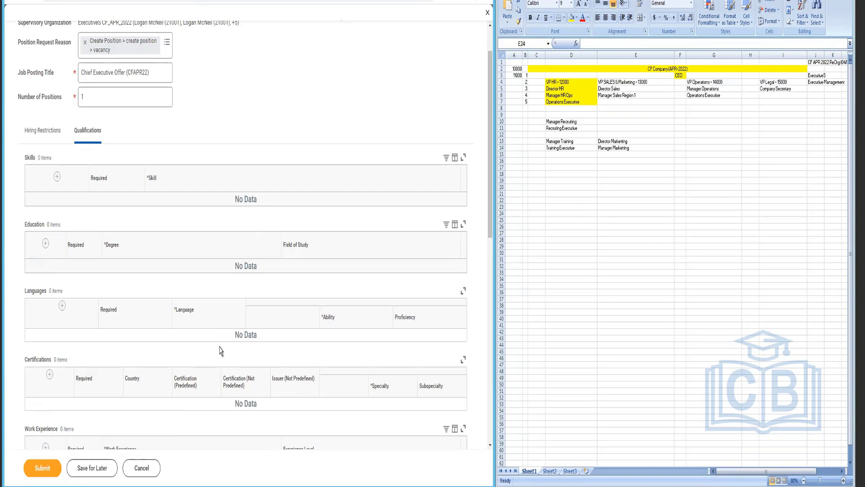
scroll(221, 351, "down", 5)
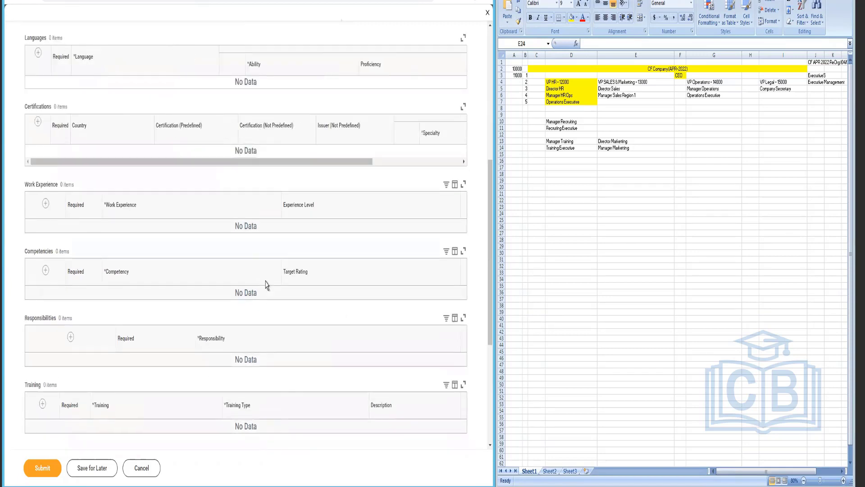
scroll(266, 284, "up", 7)
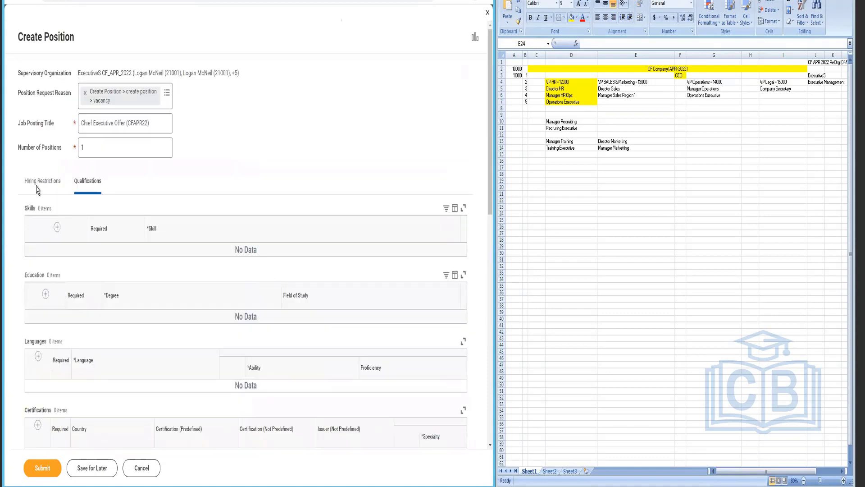
left_click(37, 185)
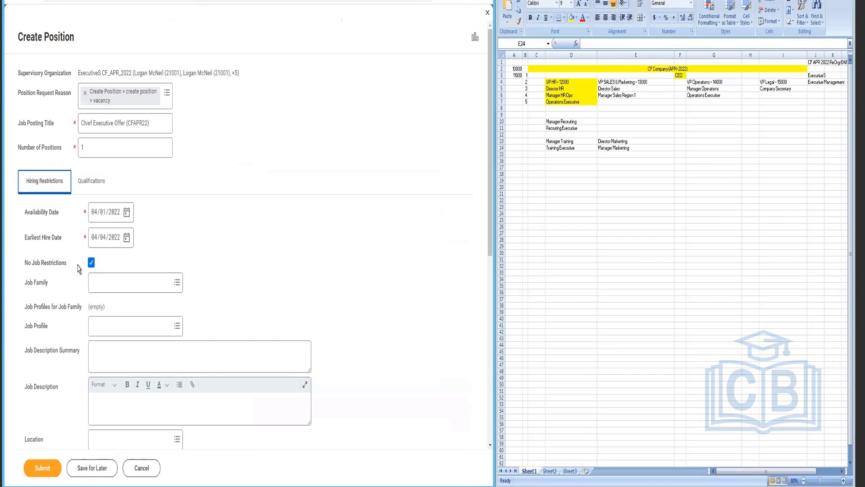
left_click(45, 468)
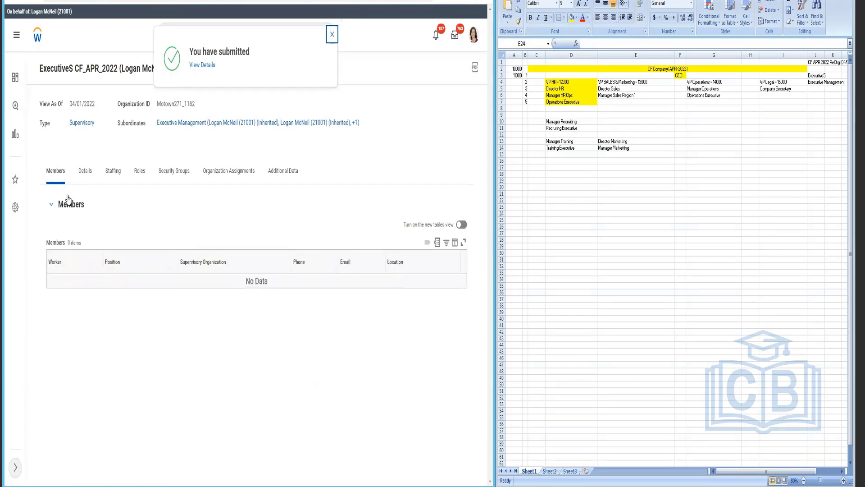
Step: Start Hire Employee for the unfilled Motown_489 Chief Executive Offer (CFAPR22) position from Staffing
left_click(110, 179)
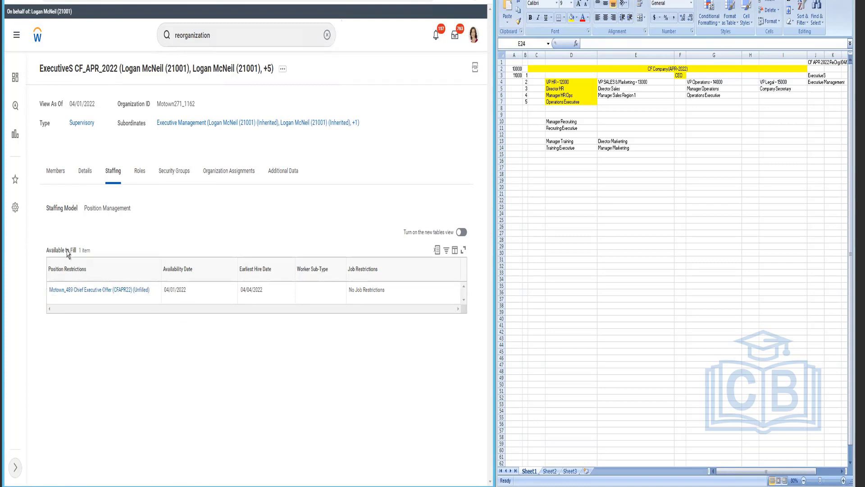
left_click_drag(76, 250, 42, 256)
left_click(54, 300)
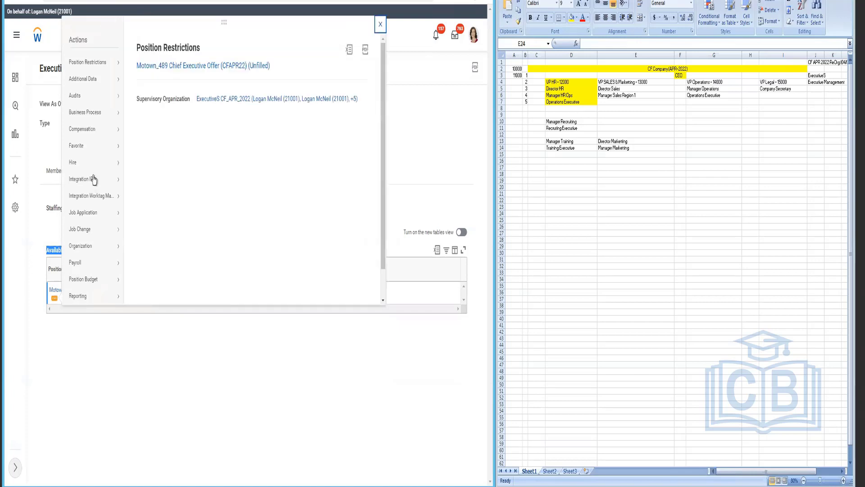
mouse_move(91, 167)
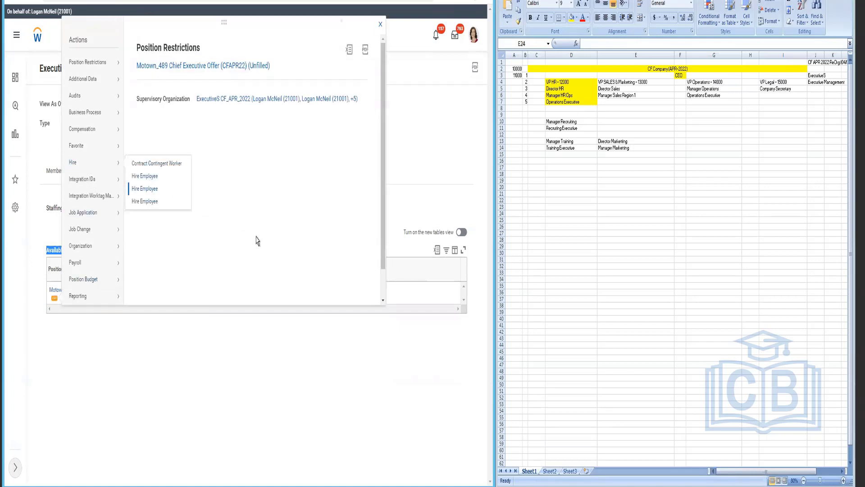
key("Escape")
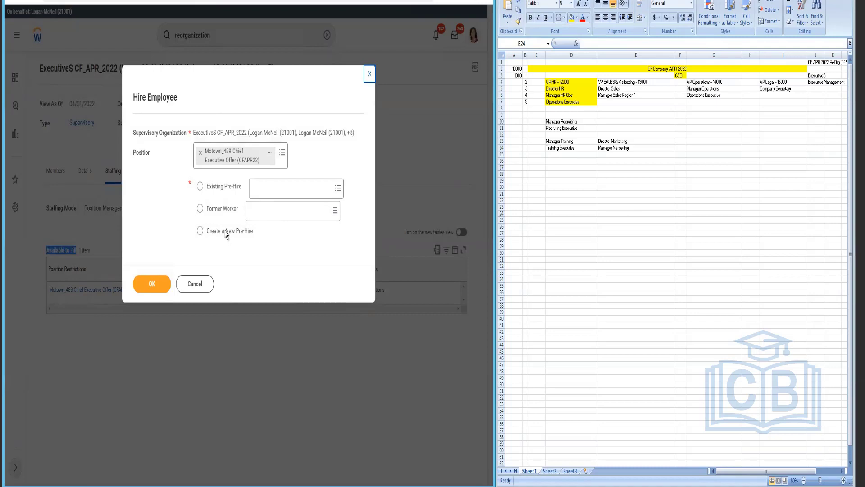
Step: Choose to create a new pre-hire and continue to the full hire form
left_click(200, 231)
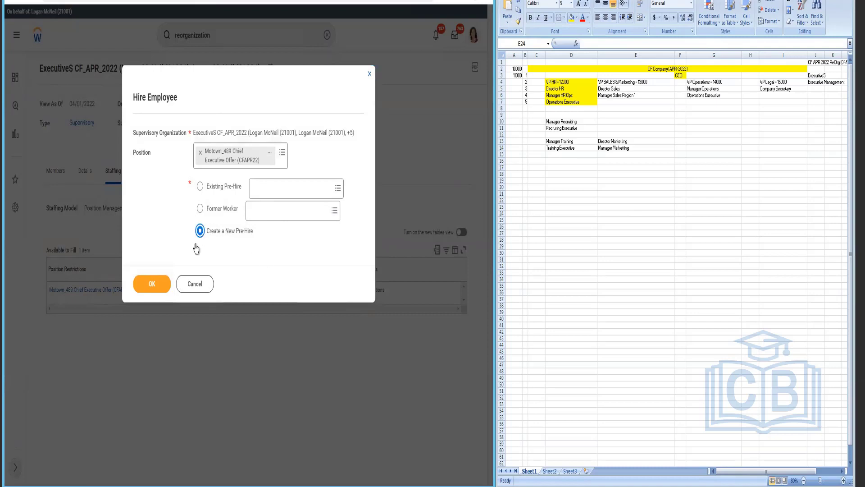
left_click(158, 287)
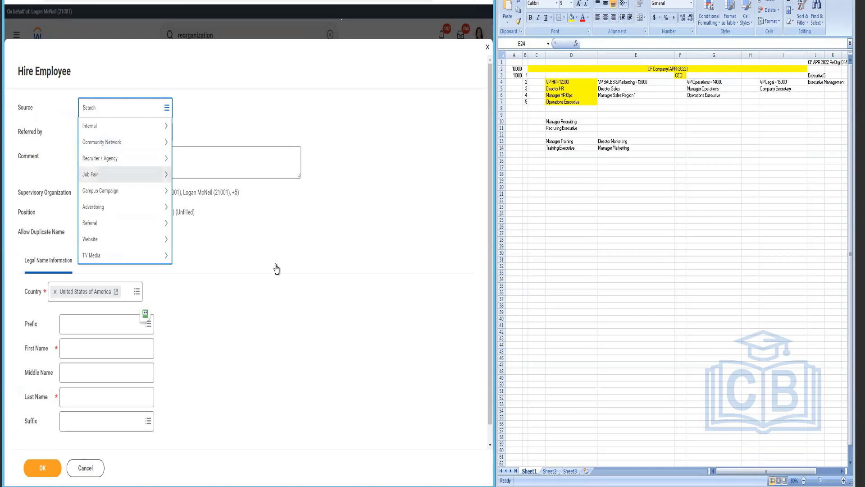
Step: Select the referring worker, enter the new hire's first and last names, and show contact information
left_click(235, 190)
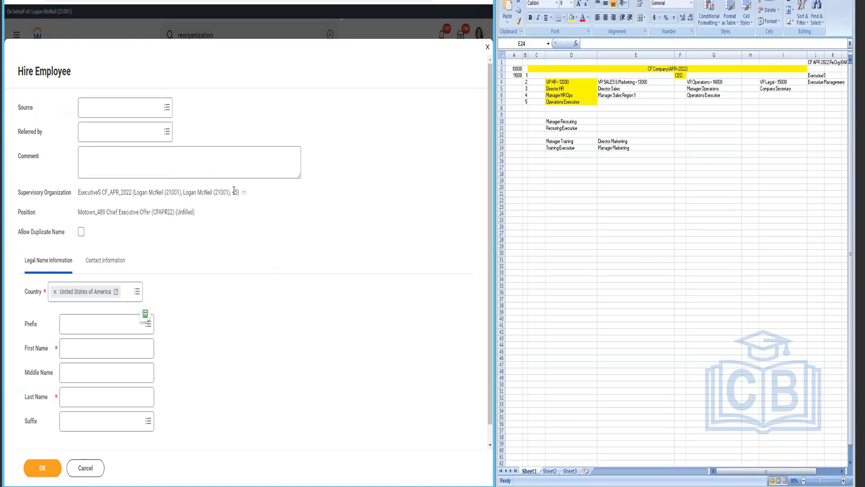
left_click(98, 135)
type("steve m")
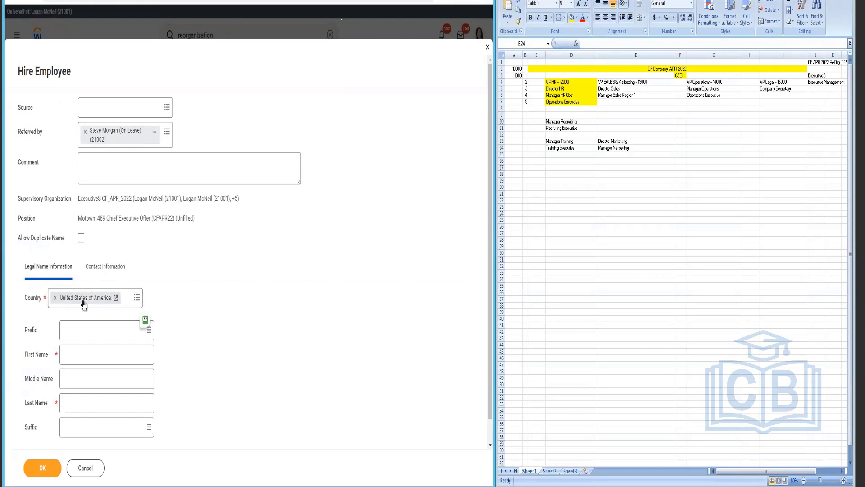
left_click(87, 360)
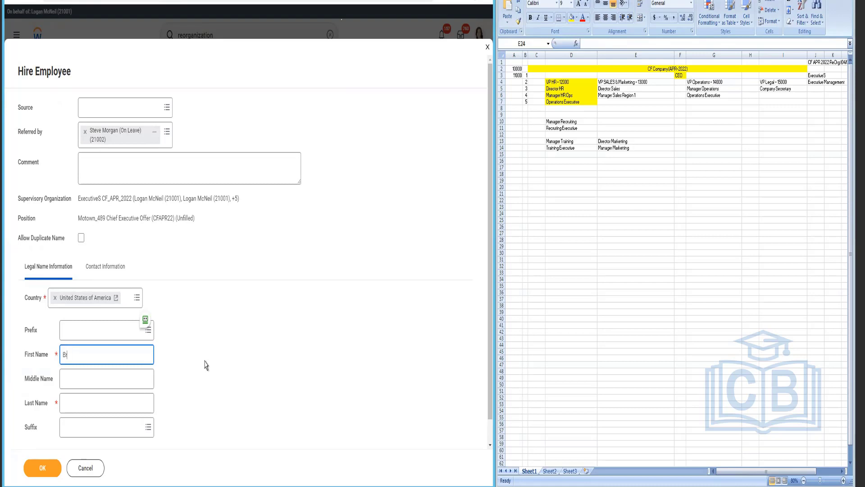
left_click(134, 406)
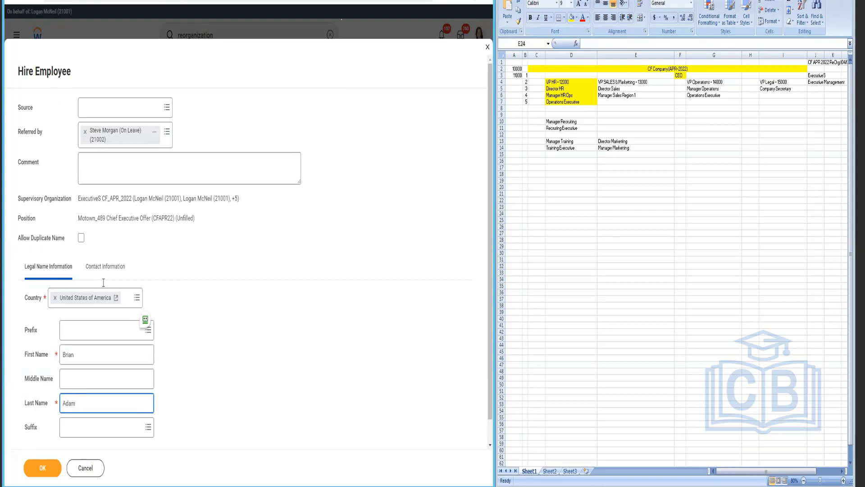
left_click(112, 266)
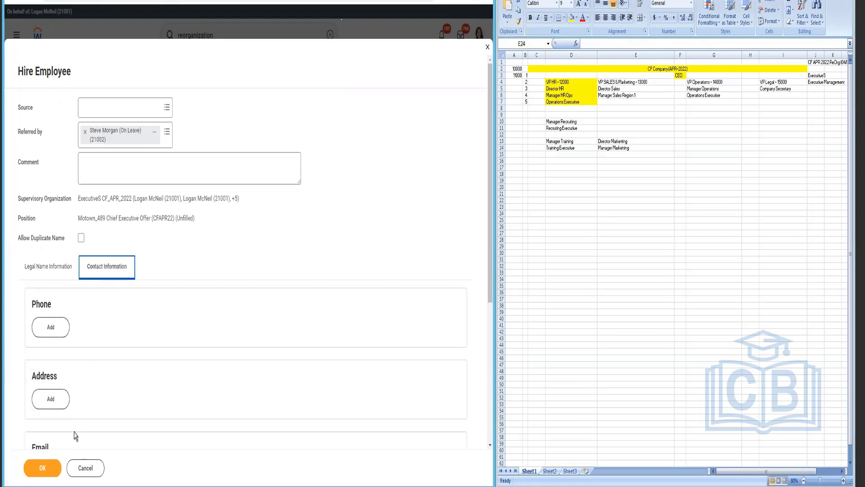
Step: Add a phone for the new hire, entering the number with the US country code
scroll(87, 307, "down", 2)
scroll(87, 307, "down", 1)
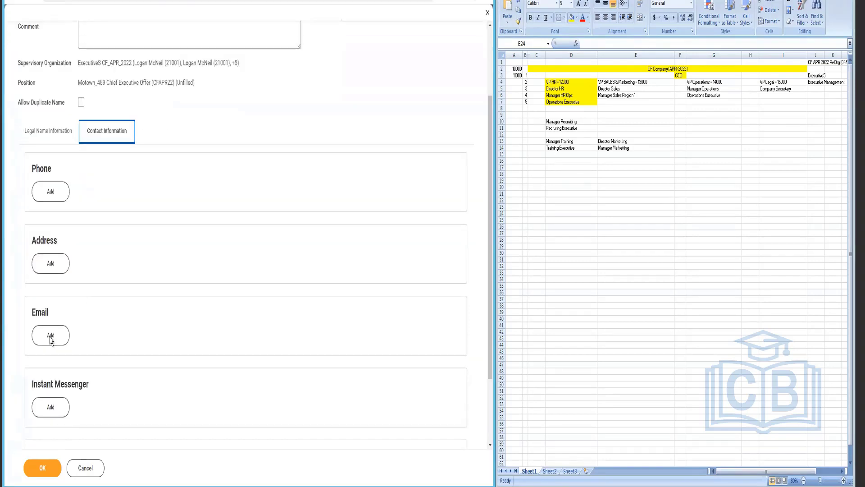
left_click(58, 193)
left_click(52, 336)
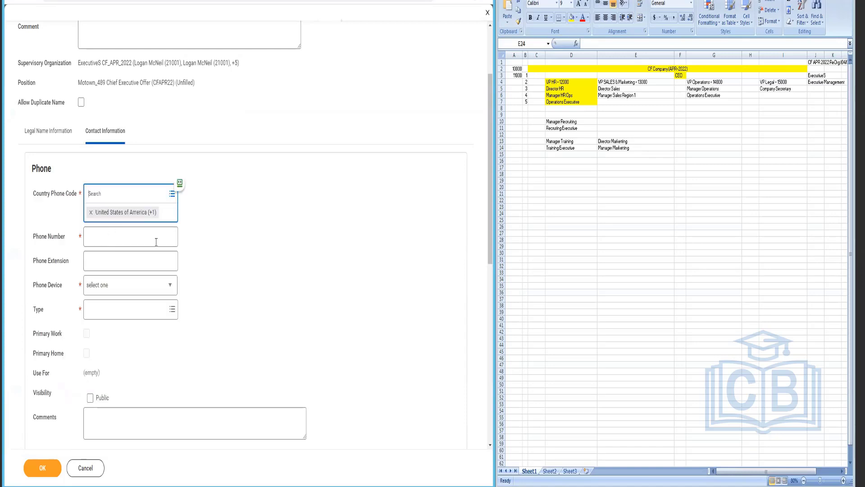
left_click(156, 241)
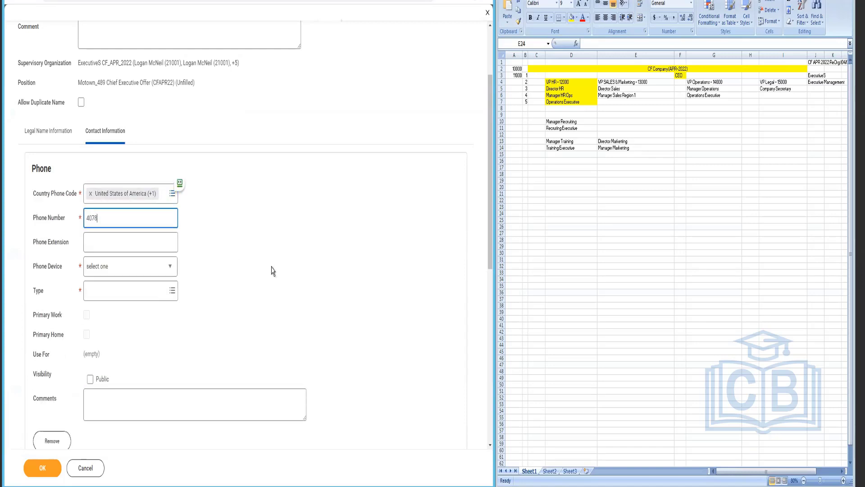
Step: Make the phone a public Home mobile number and confirm it
left_click(108, 271)
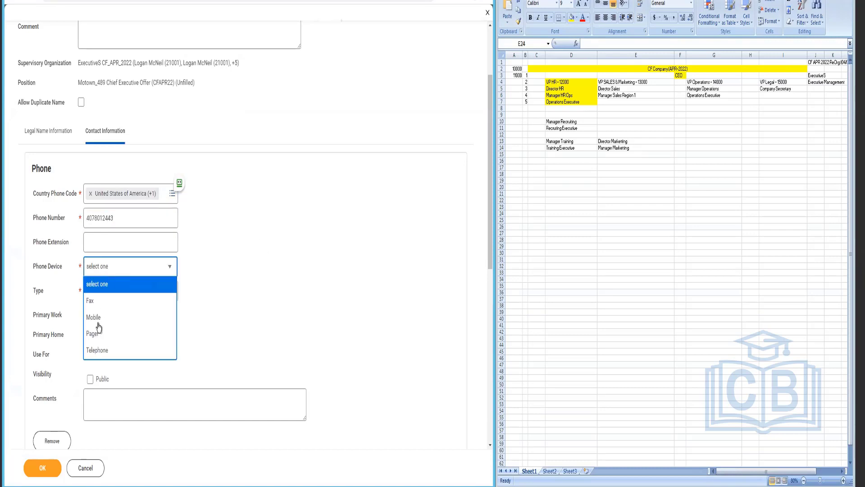
left_click(98, 319)
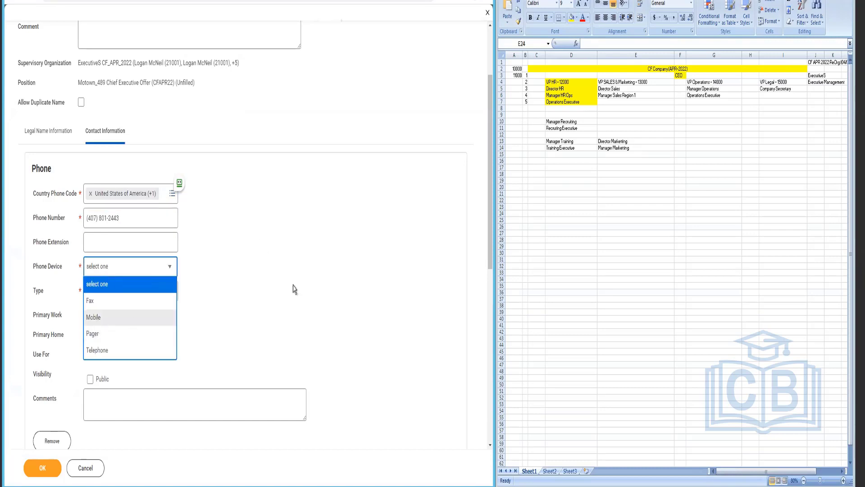
left_click(90, 381)
scroll(263, 345, "down", 2)
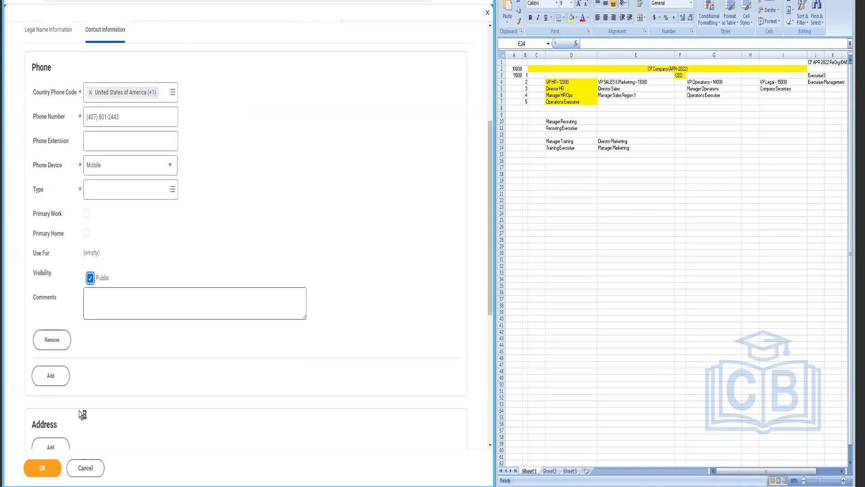
scroll(88, 393, "down", 5)
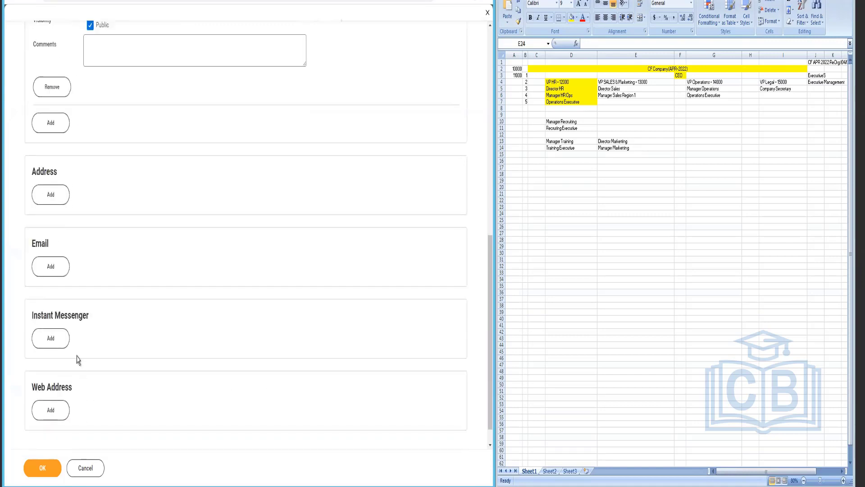
left_click(41, 266)
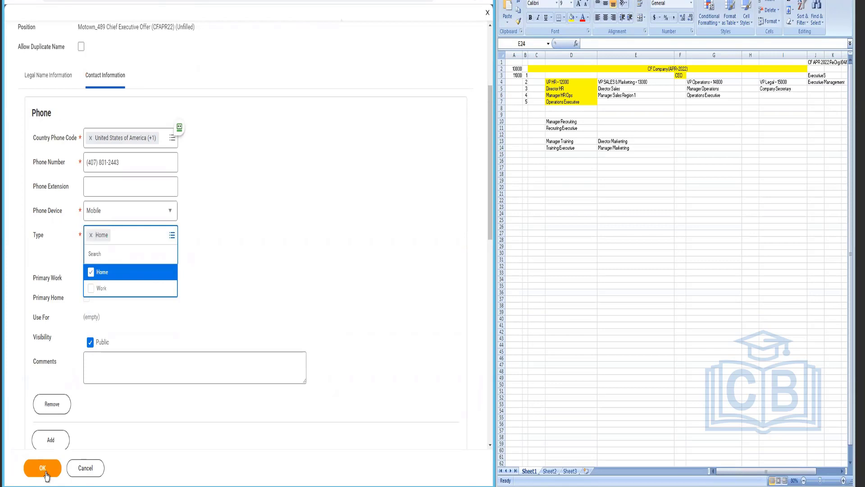
left_click(260, 360)
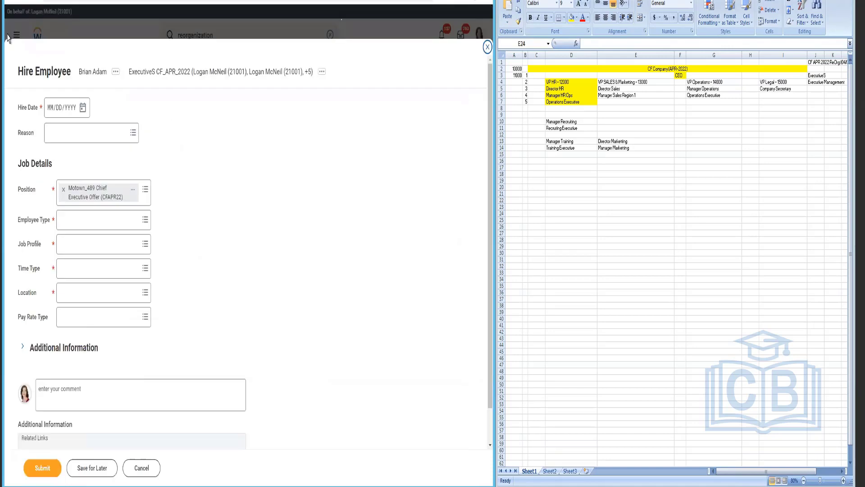
Step: Set hire date 04/18/2022, reason New Hire > New Position, and employee type Regular
left_click(82, 108)
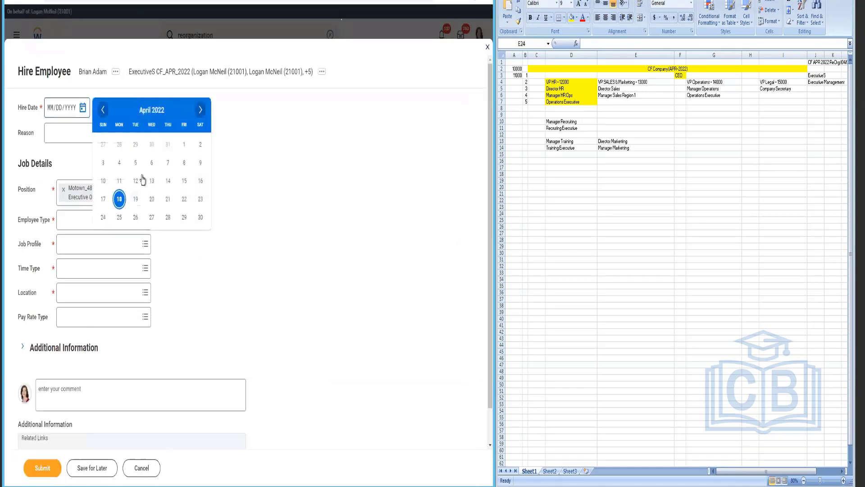
left_click(119, 201)
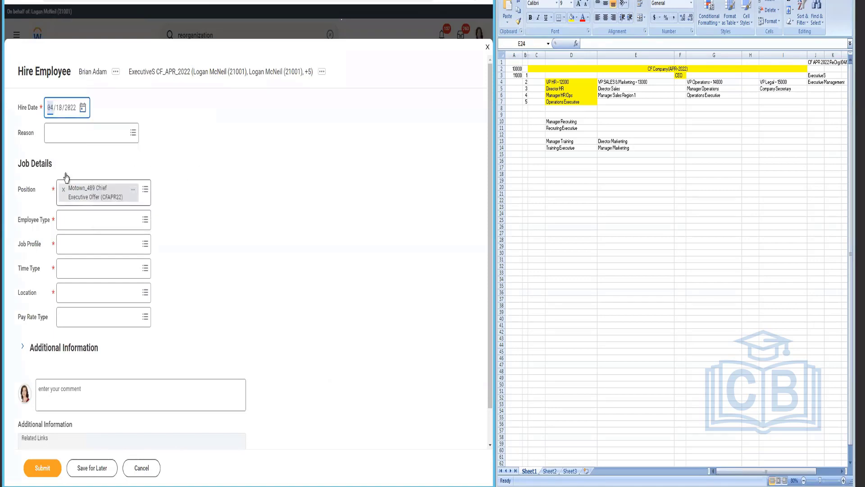
left_click(67, 136)
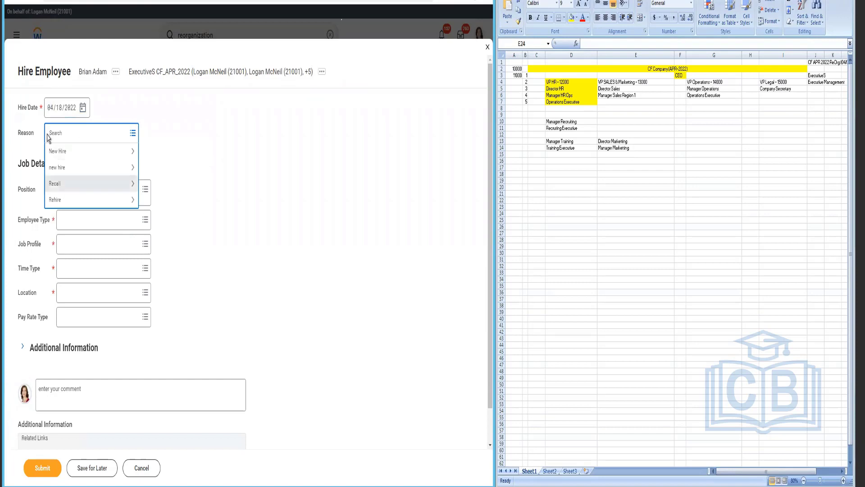
left_click(63, 153)
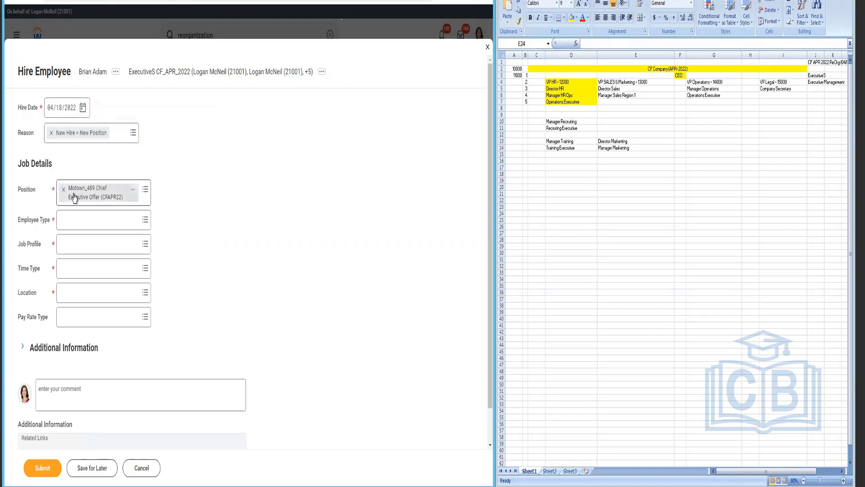
left_click(115, 232)
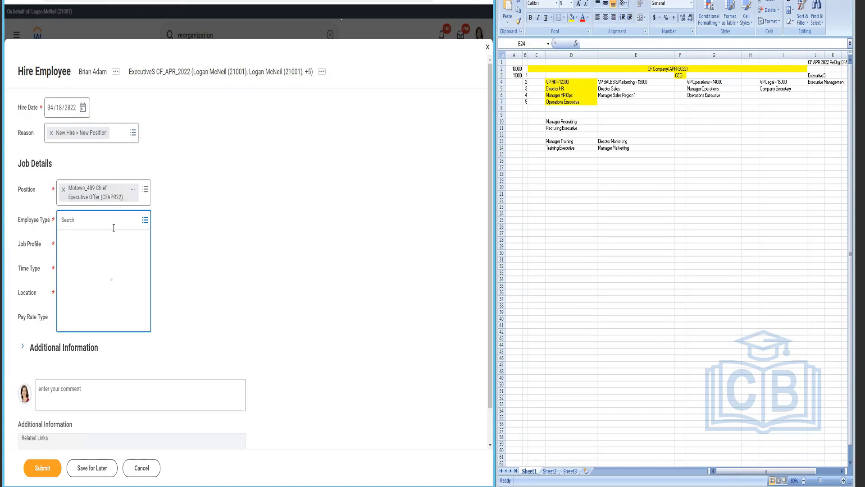
left_click(99, 242)
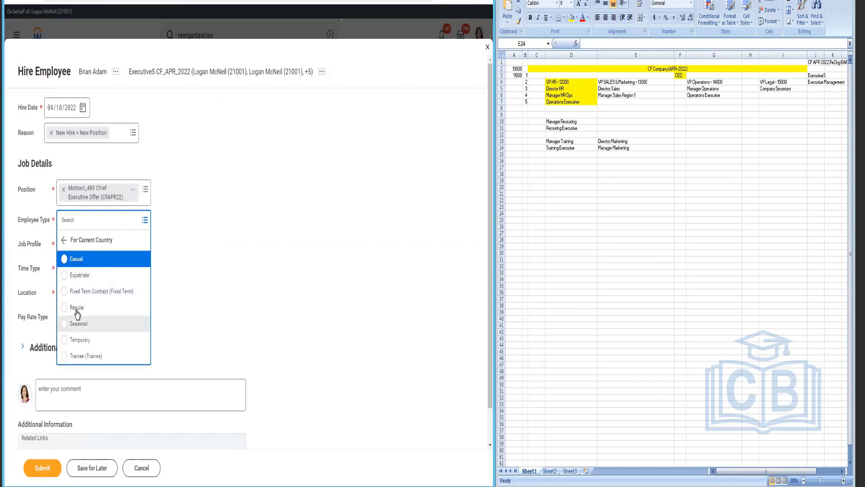
left_click(110, 279)
left_click(105, 255)
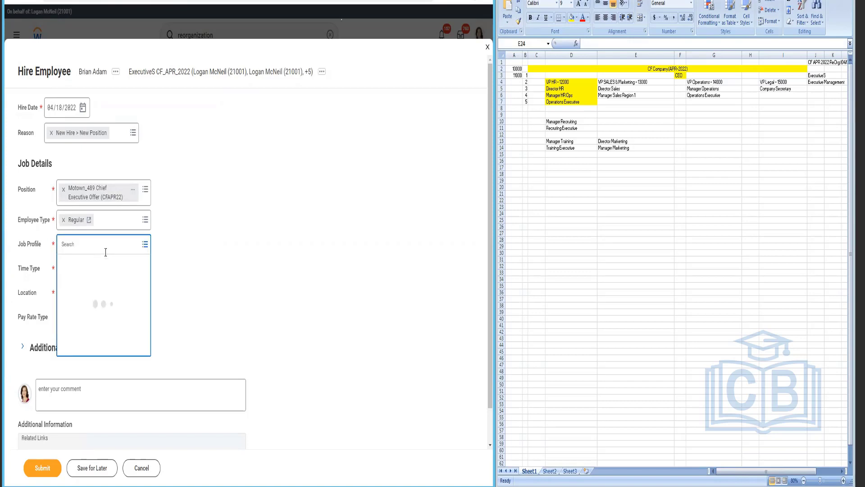
Step: Set Job Profile to Chief Executive Officer, Time Type to Full time, and Location to CF Hawaii
type("Chief Execut")
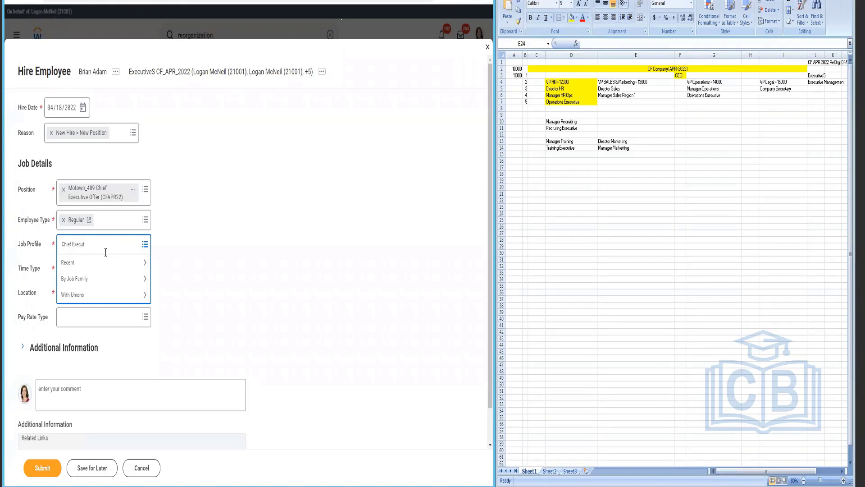
type("ive officer")
key("Return")
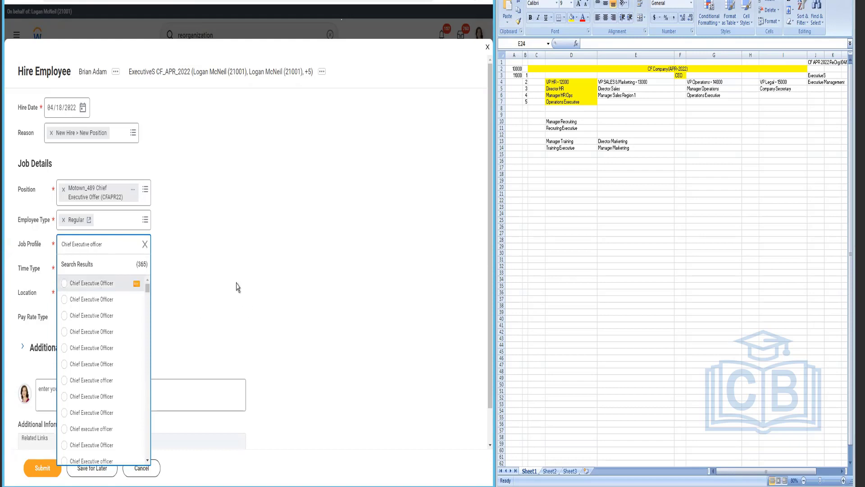
key("Return")
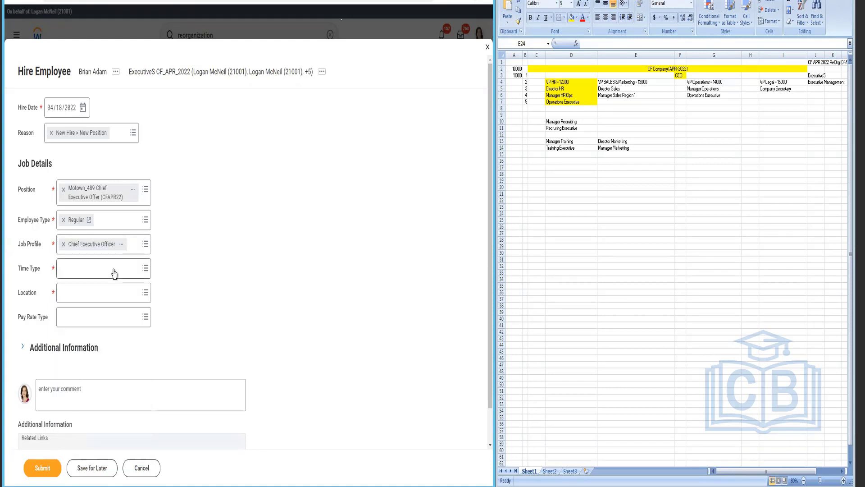
left_click(114, 270)
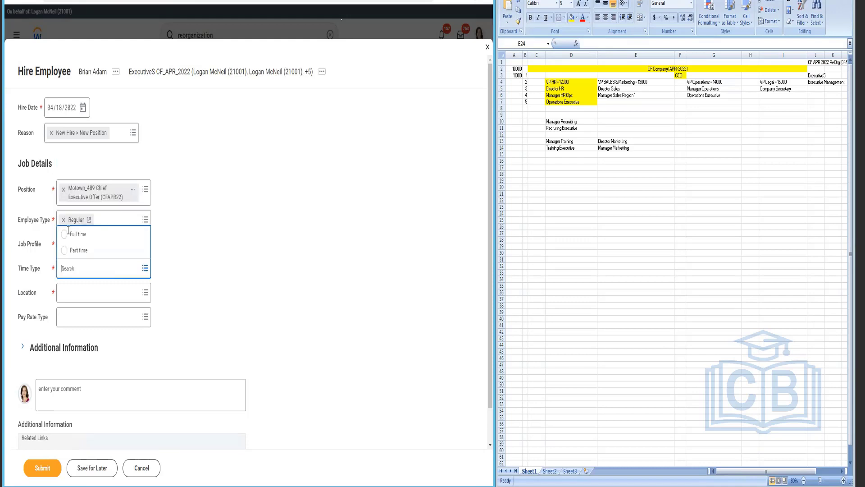
left_click(68, 233)
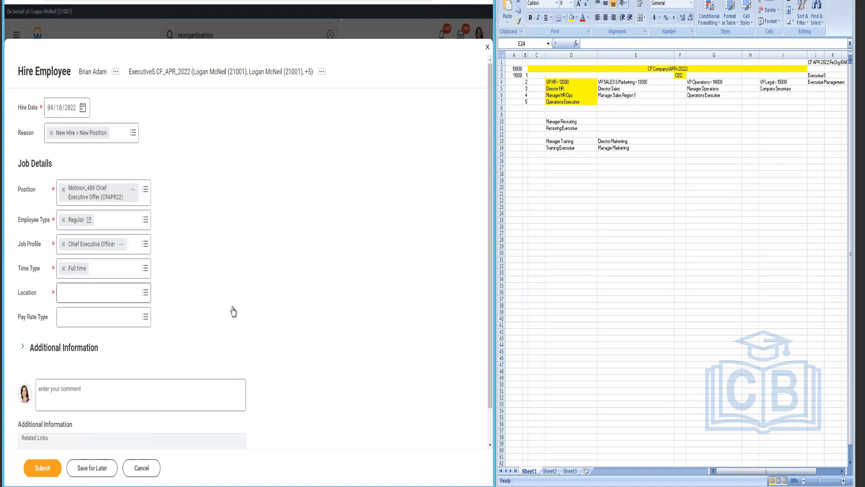
key("Tab")
type("CF Ha")
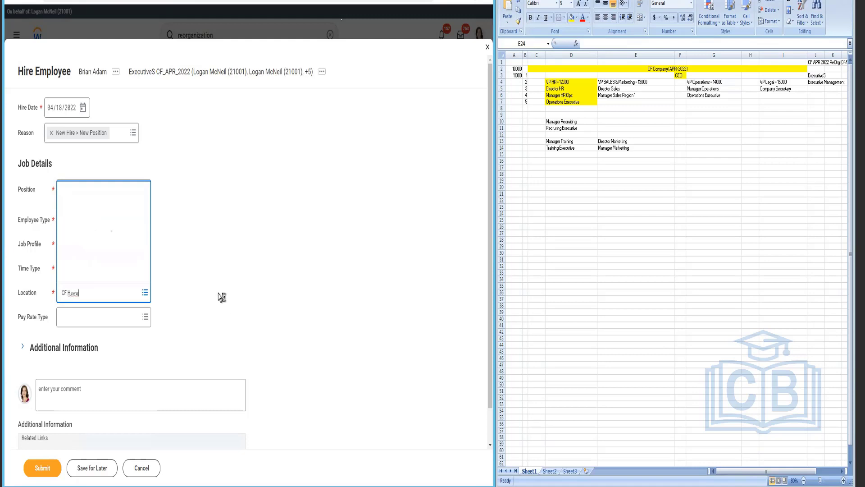
Step: Choose Salary as the Pay Rate Type and leave Work Space empty
left_click(110, 324)
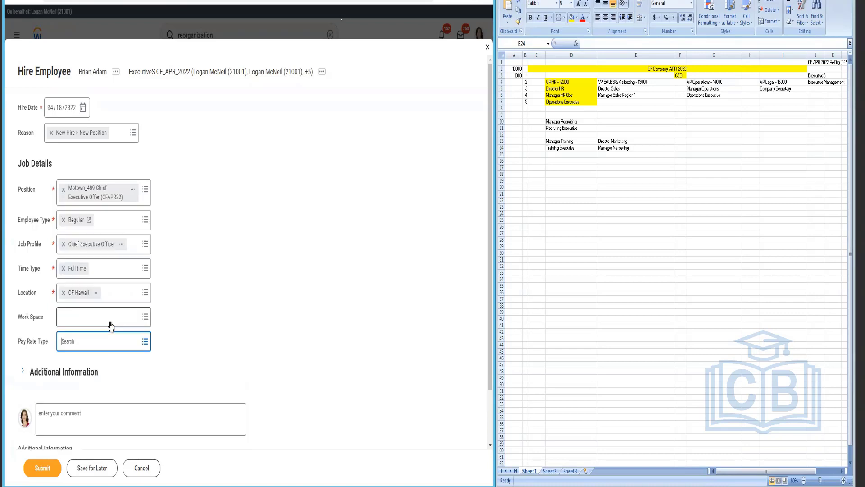
left_click(98, 345)
type("salar")
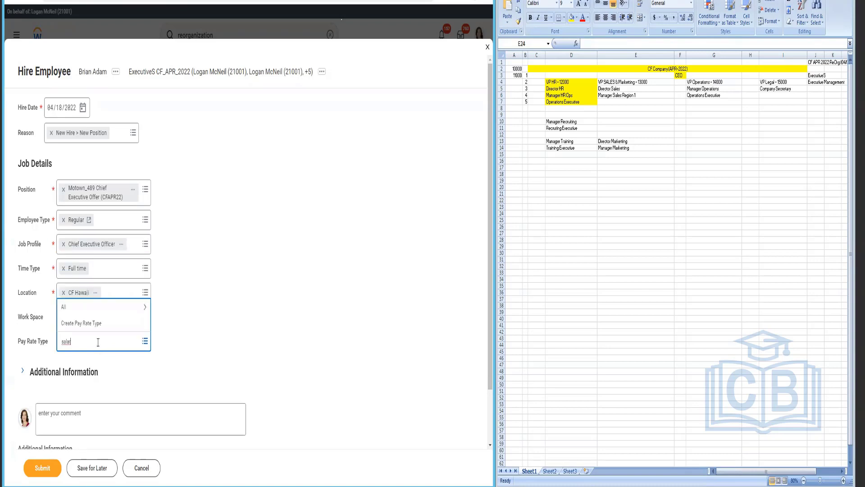
key("Return")
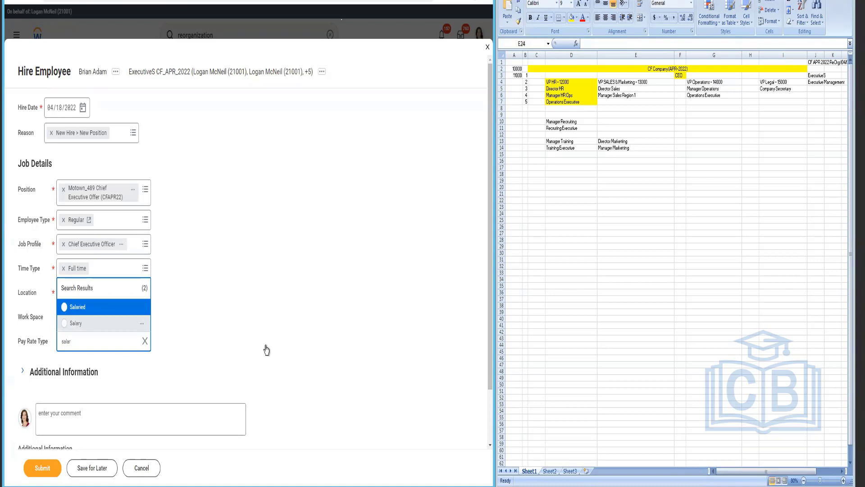
left_click(65, 323)
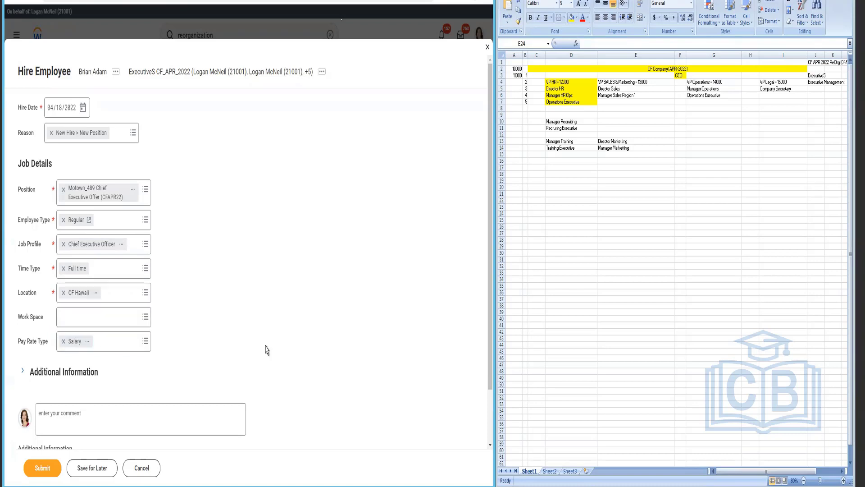
left_click(66, 321)
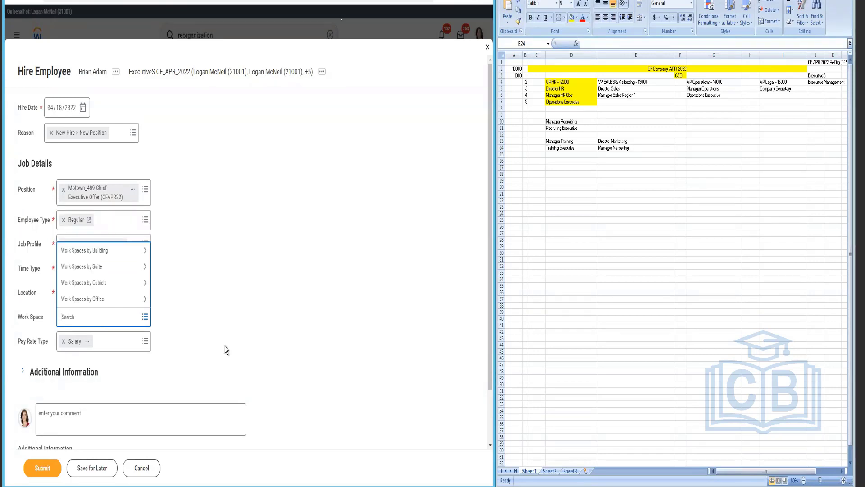
left_click(31, 342)
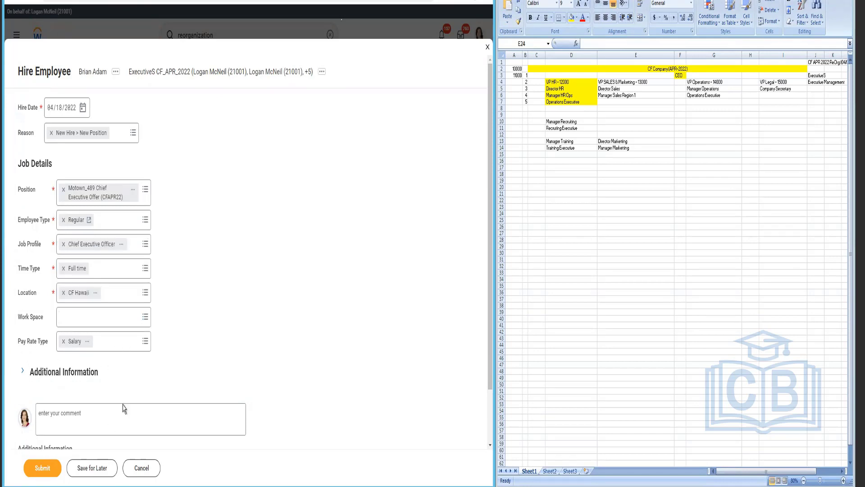
Step: Expand Additional Information, review the 40 weekly hours and dates, and submit the Hire Employee form
scroll(155, 368, "down", 2)
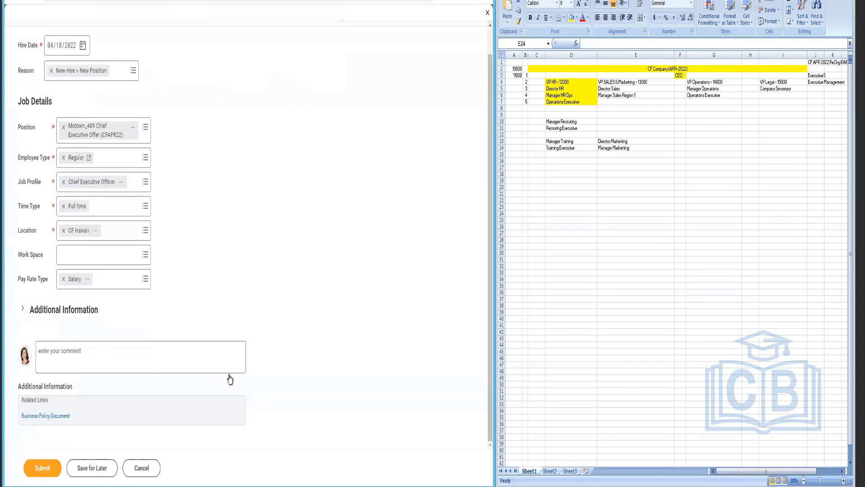
left_click(23, 308)
scroll(247, 194, "down", 3)
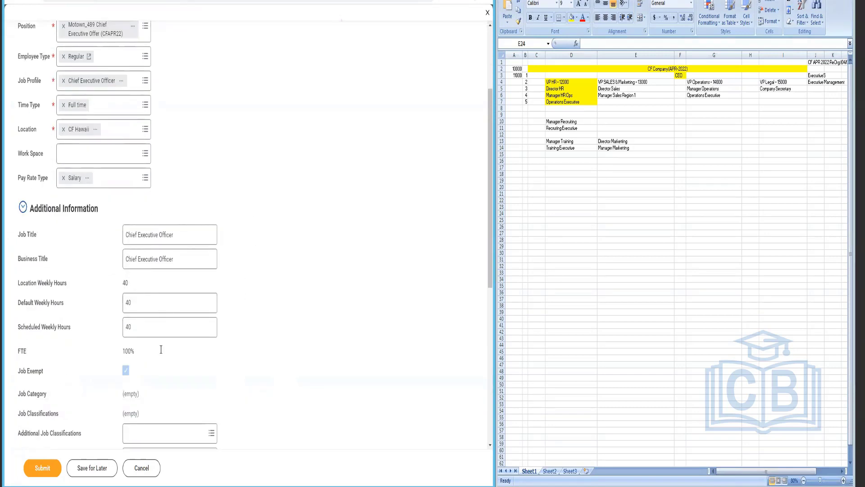
left_click_drag(107, 285, 137, 314)
scroll(158, 356, "down", 2)
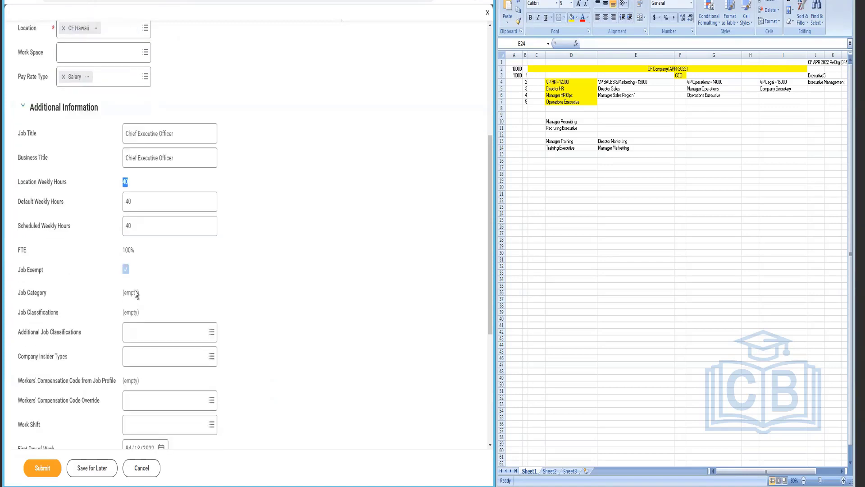
scroll(183, 356, "down", 2)
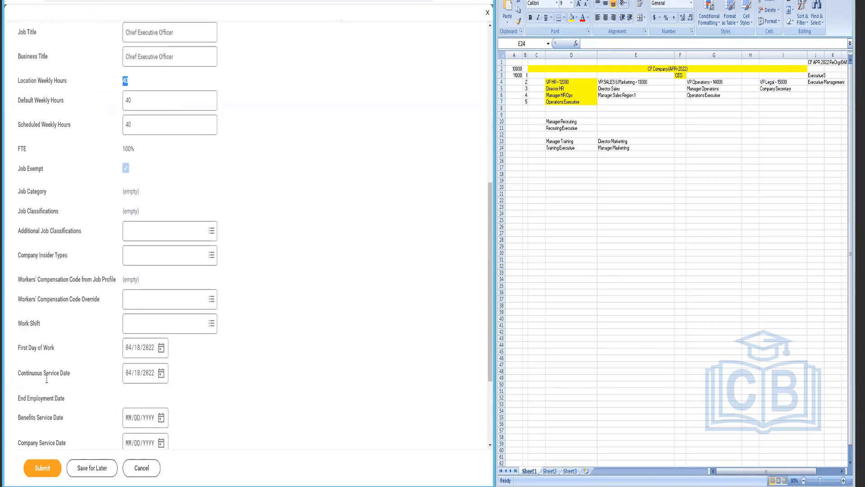
scroll(46, 379, "down", 2)
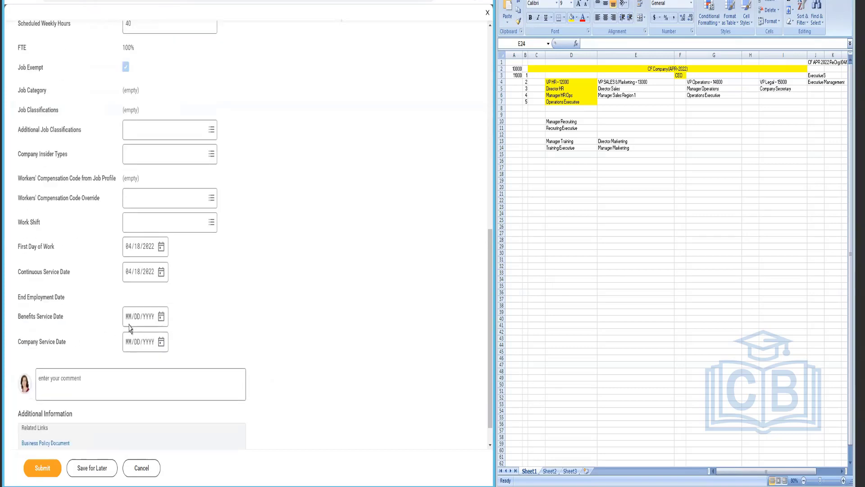
left_click(40, 469)
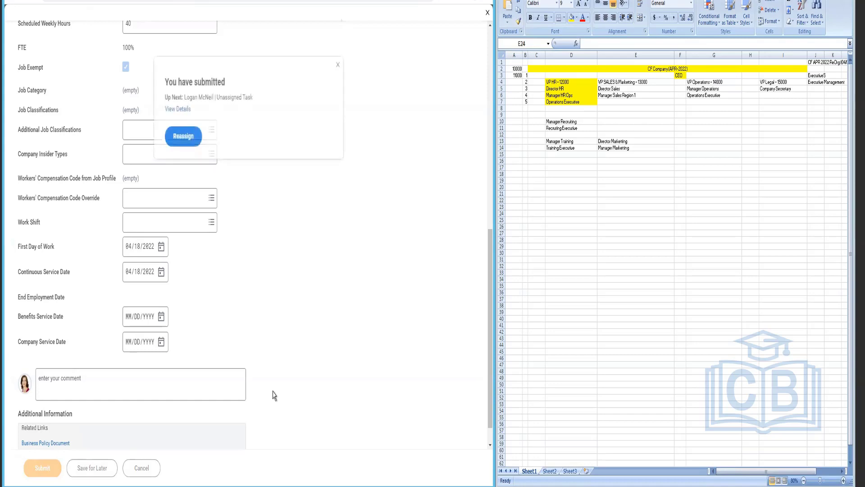
Step: Reassign the unassigned next step and sort the audit's Date column newest first
left_click(182, 139)
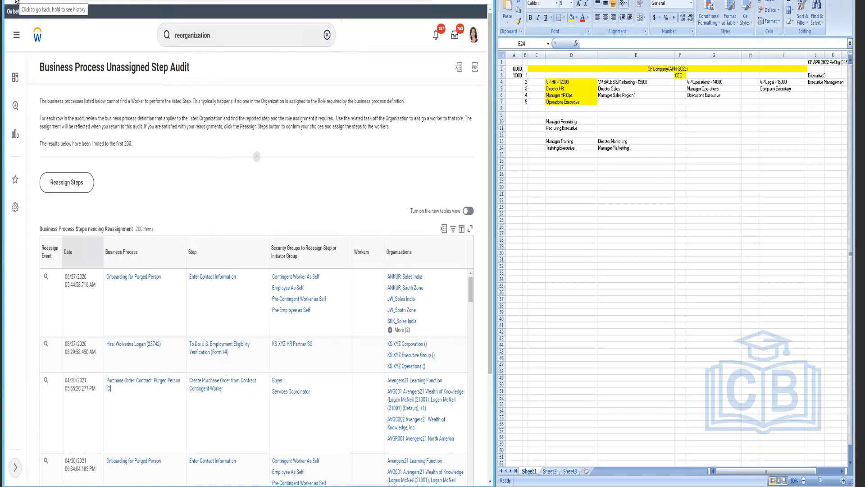
left_click(95, 258)
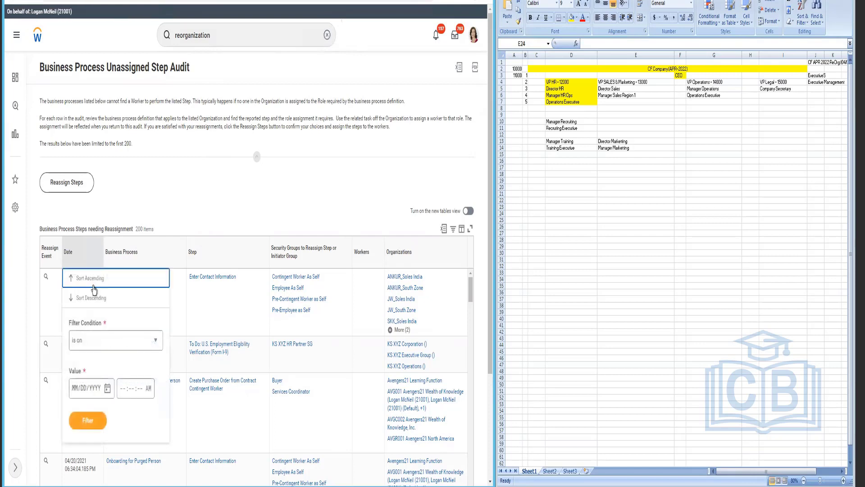
left_click(93, 304)
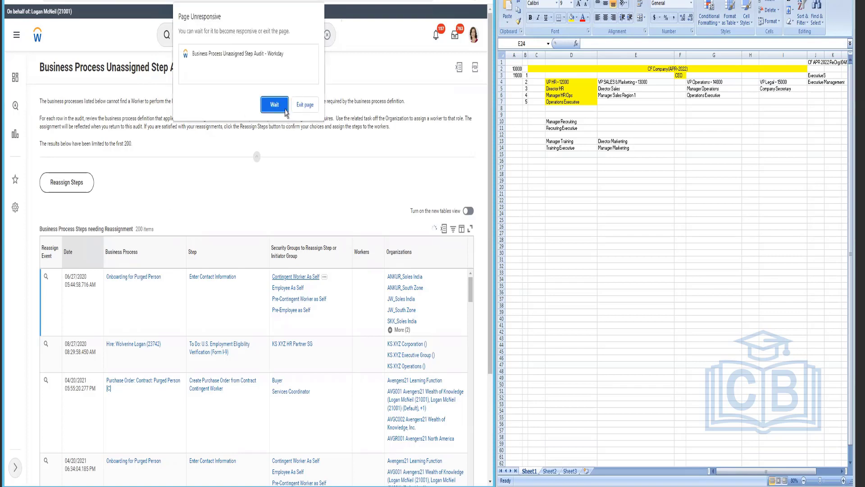
Step: Recover the unresponsive audit page by duplicating the tab, exiting pages, and dismissing the delegation notice
left_click(280, 110)
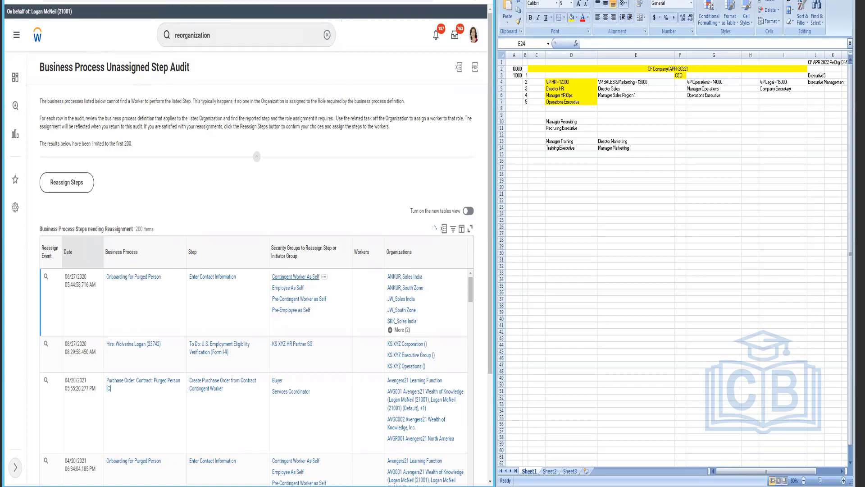
right_click(65, 0)
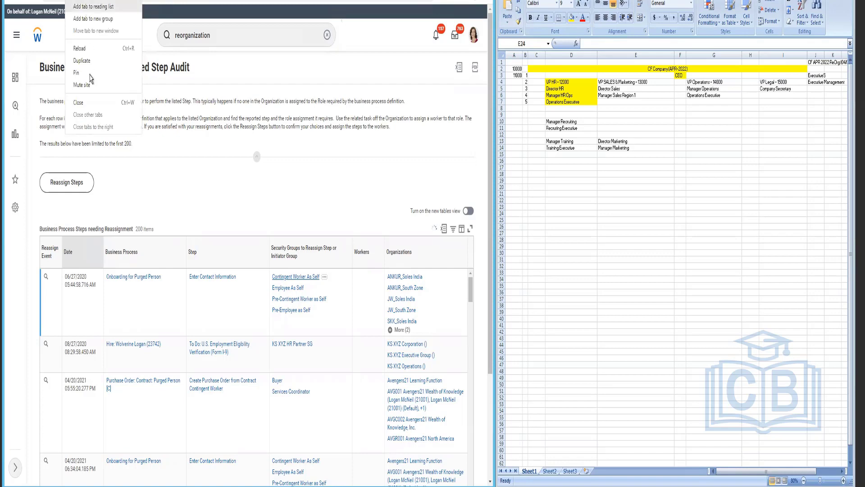
left_click(84, 60)
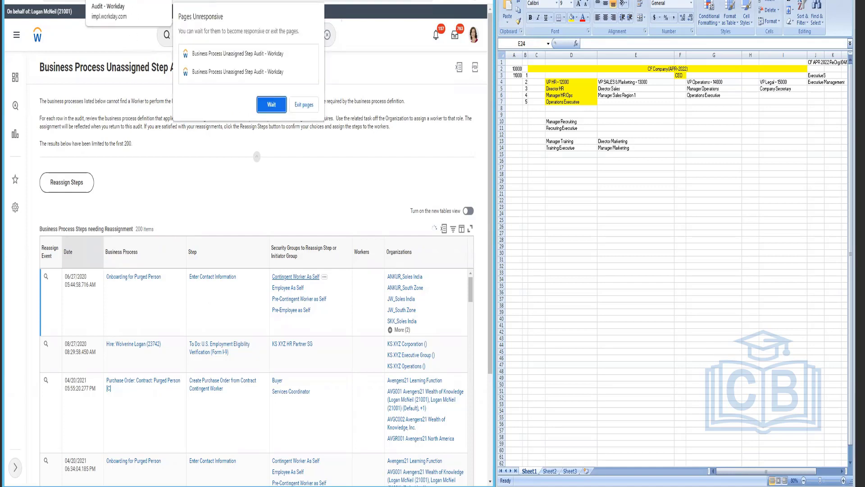
left_click(303, 105)
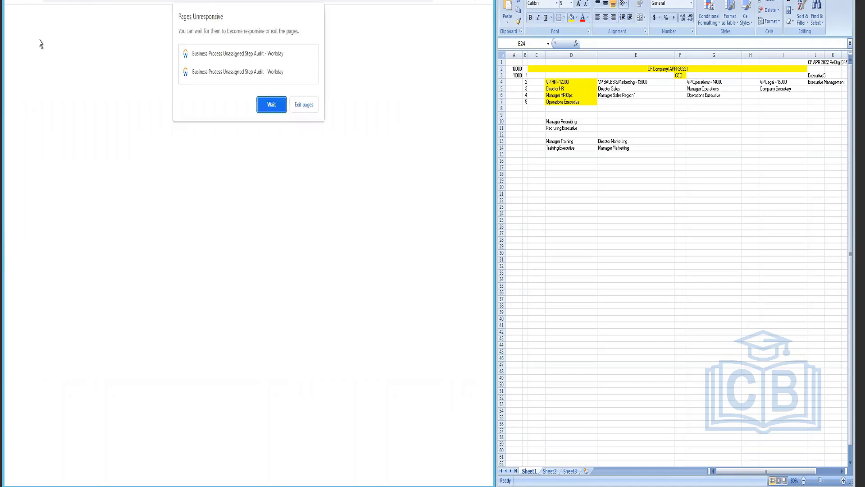
left_click(271, 104)
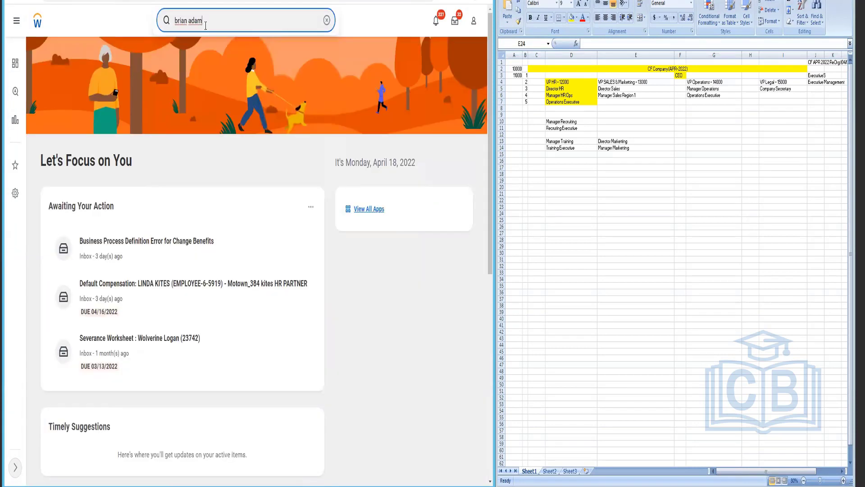
Step: Search for the new hire, open their pre-hire profile, and show its related actions
key("Return")
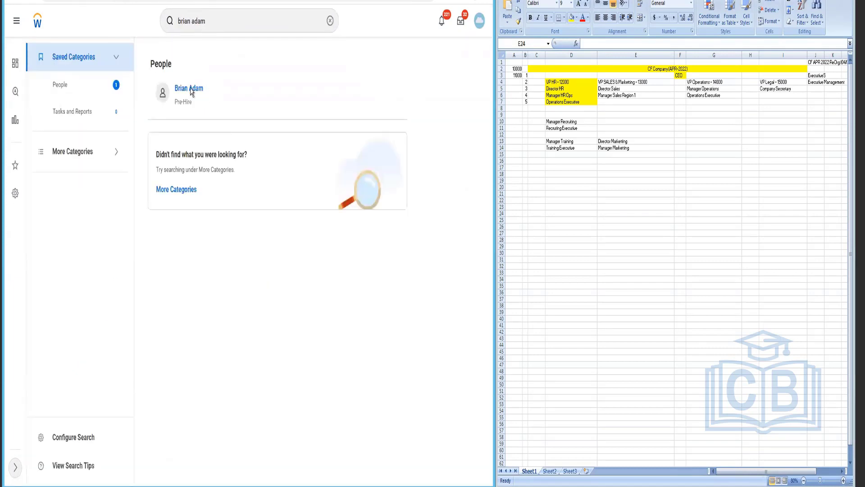
left_click(194, 88)
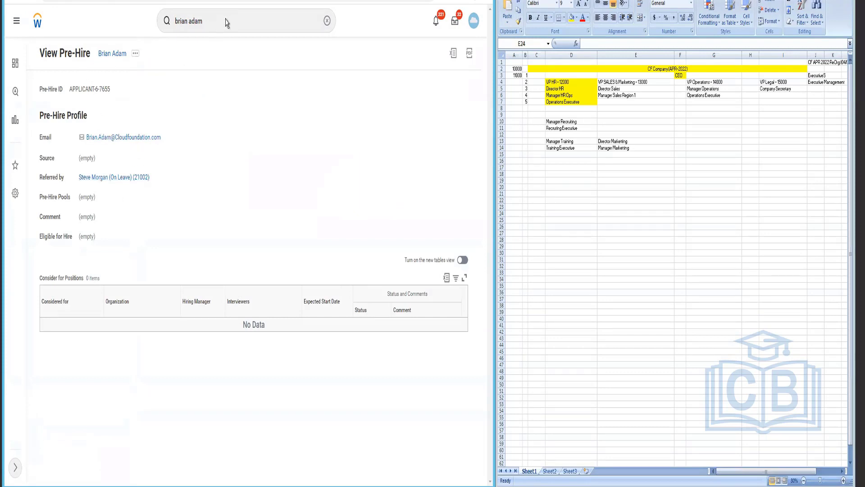
left_click(135, 53)
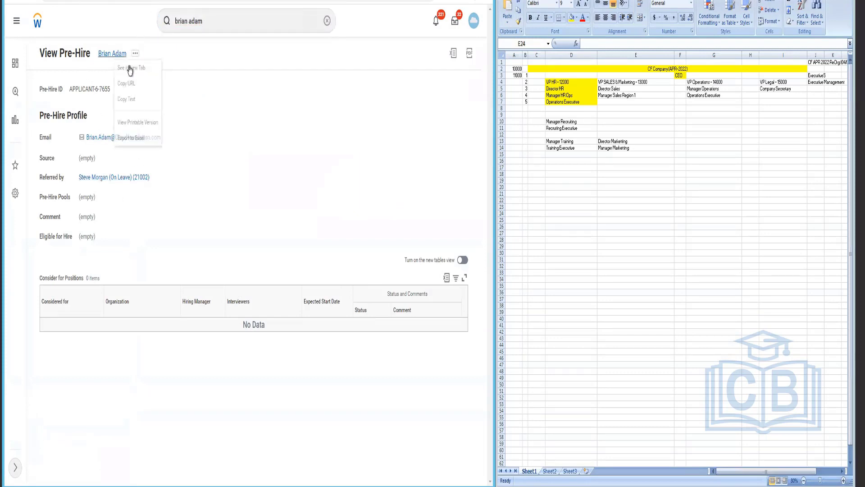
Step: Search 'CF Executives' in more categories and open the ExecutiveS CF_APR_2022 staffing actions
left_click(221, 26)
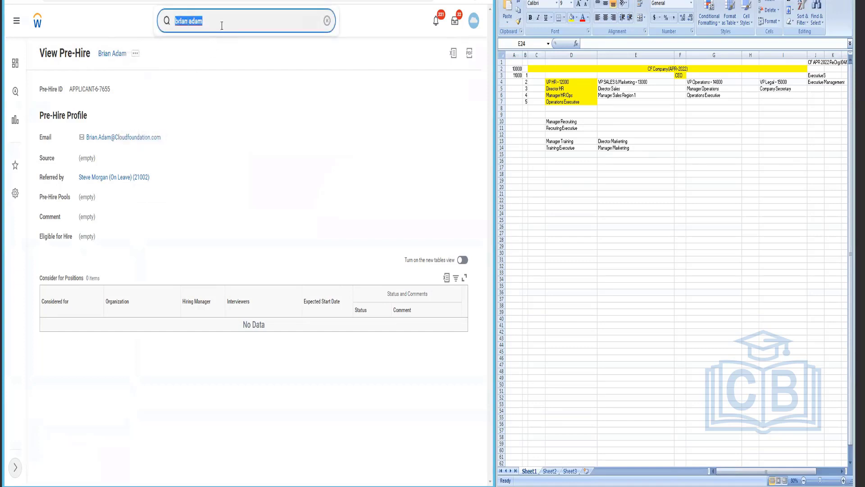
type("CF Exe")
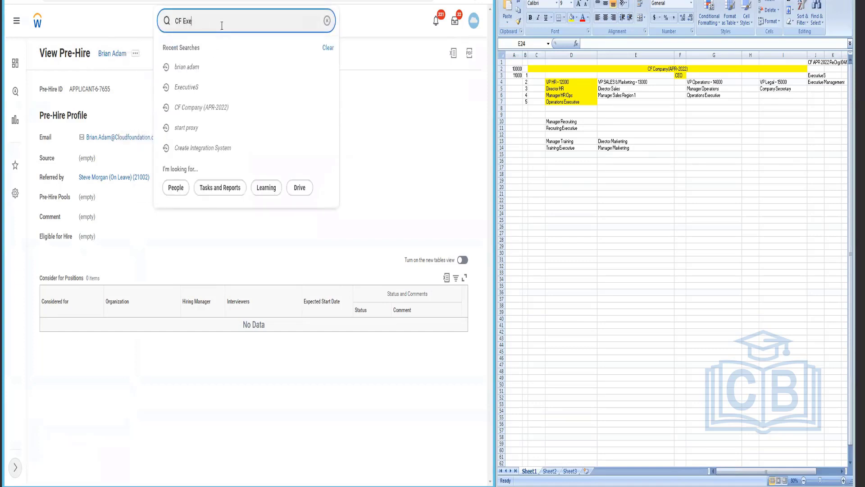
type("cutives")
key("Return")
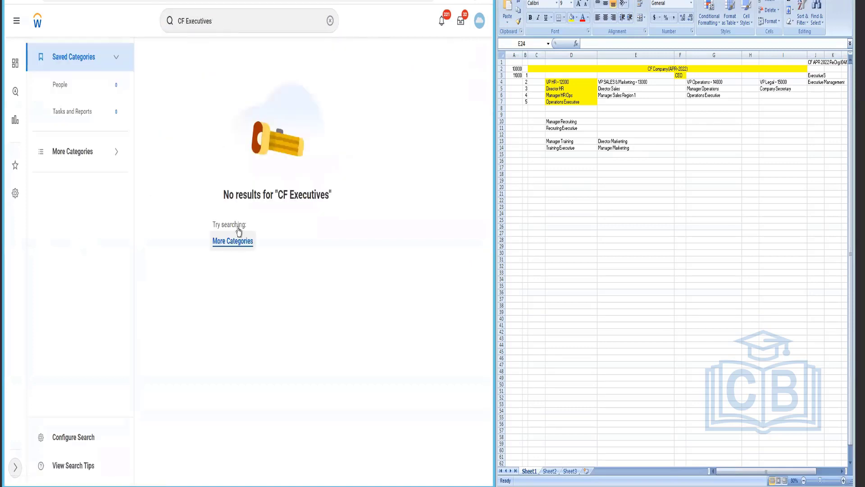
left_click(231, 246)
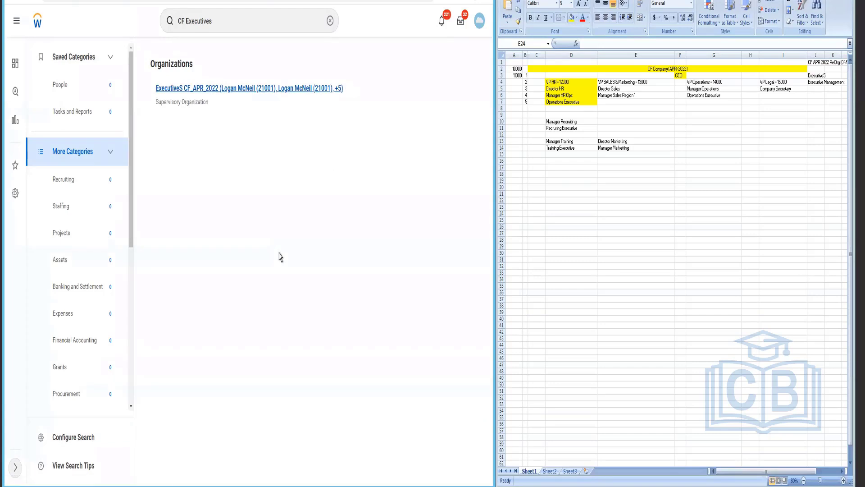
left_click(118, 156)
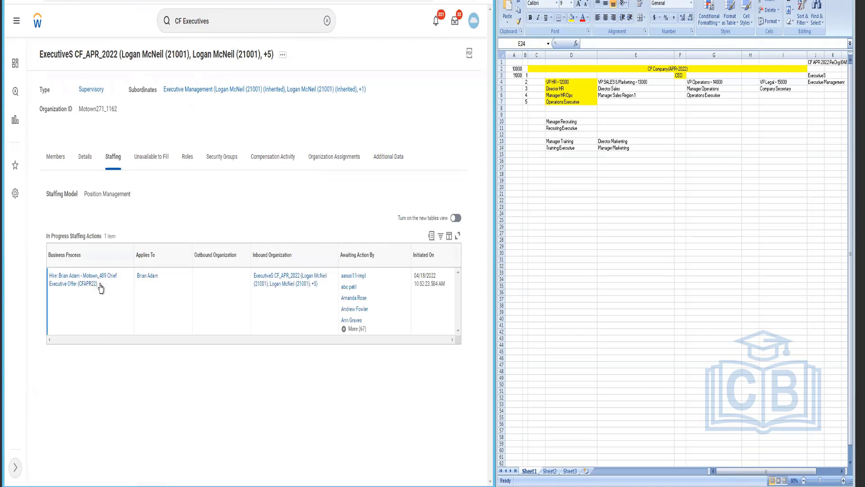
Step: View, then close, the business process definition for the in-progress Chief Executive Offer hire
left_click(102, 286)
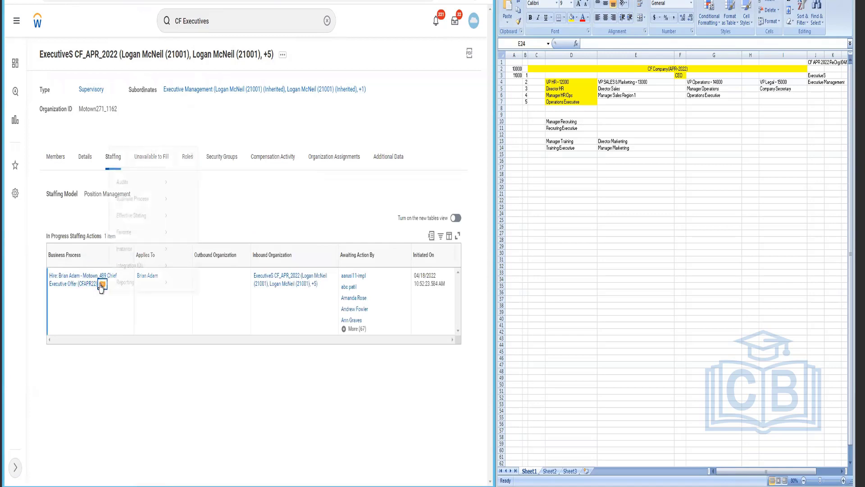
mouse_move(158, 201)
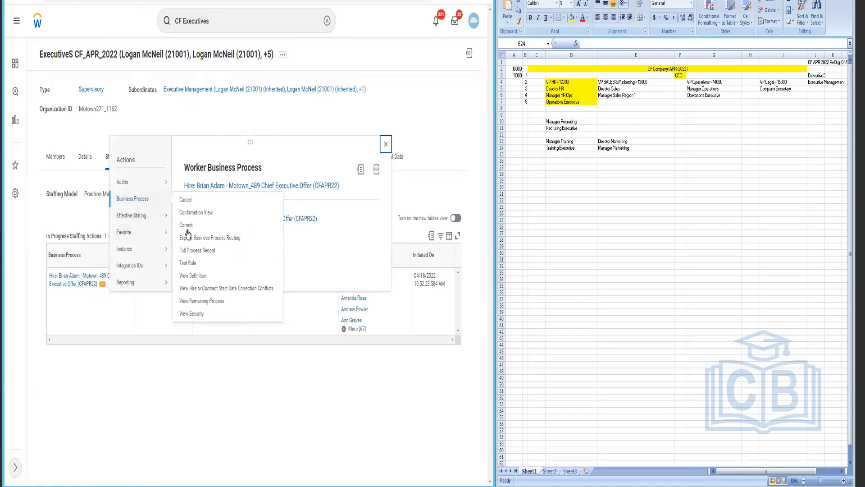
left_click(195, 276)
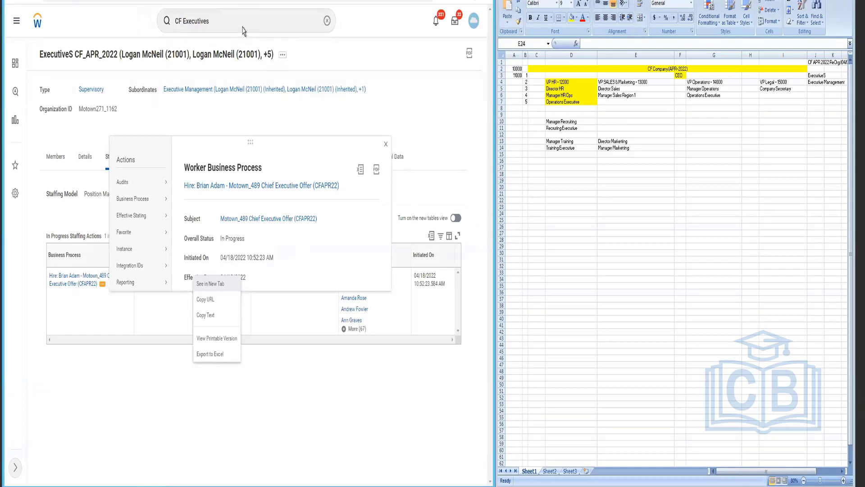
left_click(134, 360)
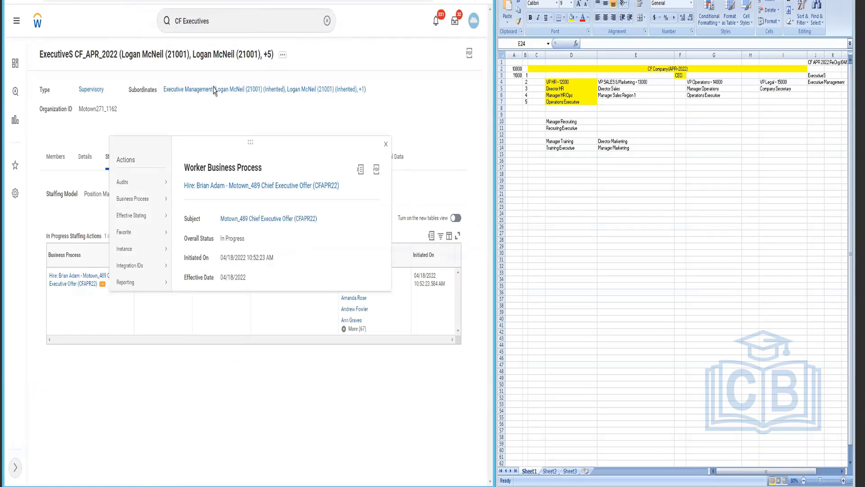
left_click(237, 22)
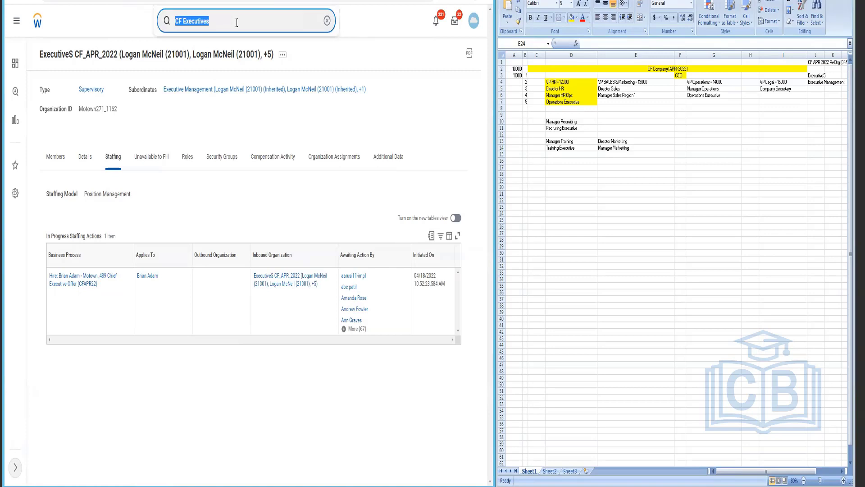
Step: Run Reassign Unassigned Tasks with start and end dates both 04/18/2022
type("reassign")
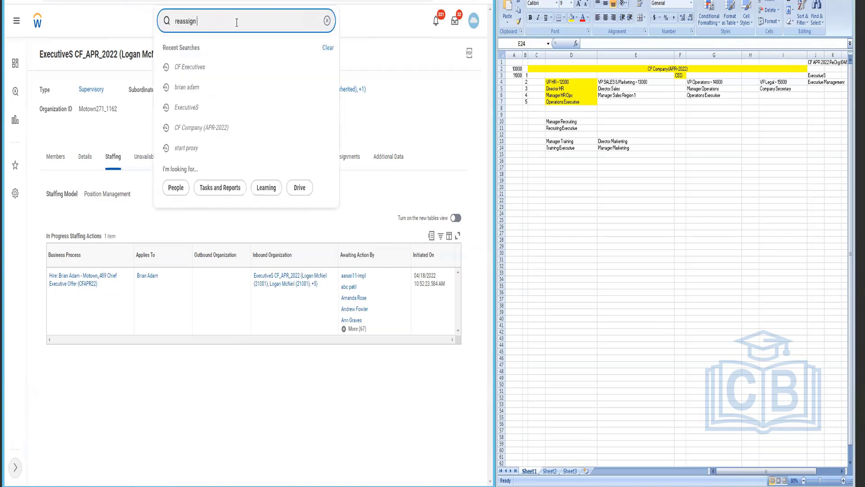
type(" task")
key("Return")
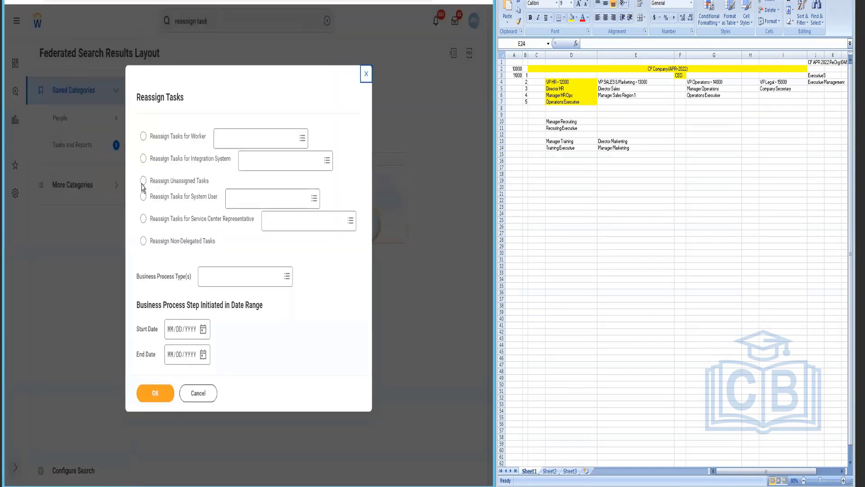
left_click(143, 181)
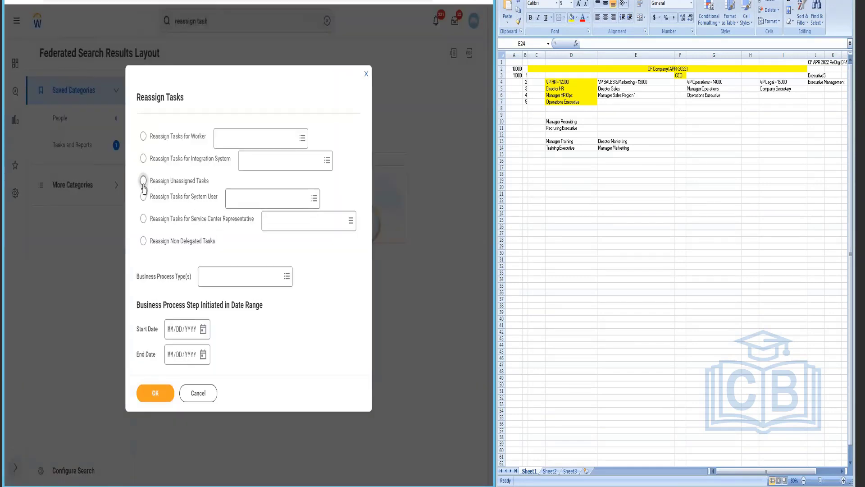
left_click(203, 329)
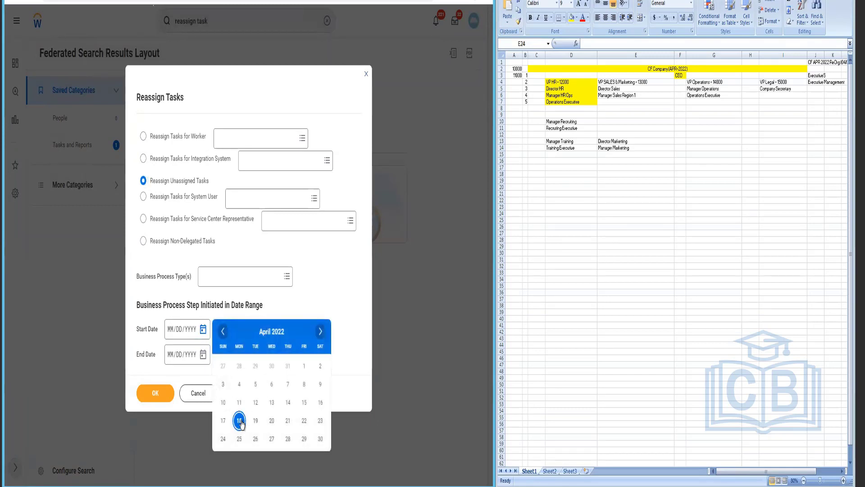
left_click(239, 421)
left_click(304, 306)
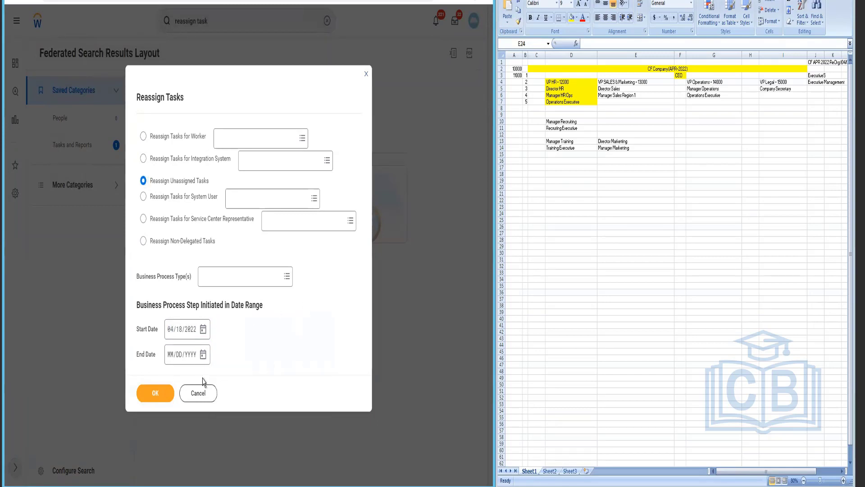
left_click(203, 356)
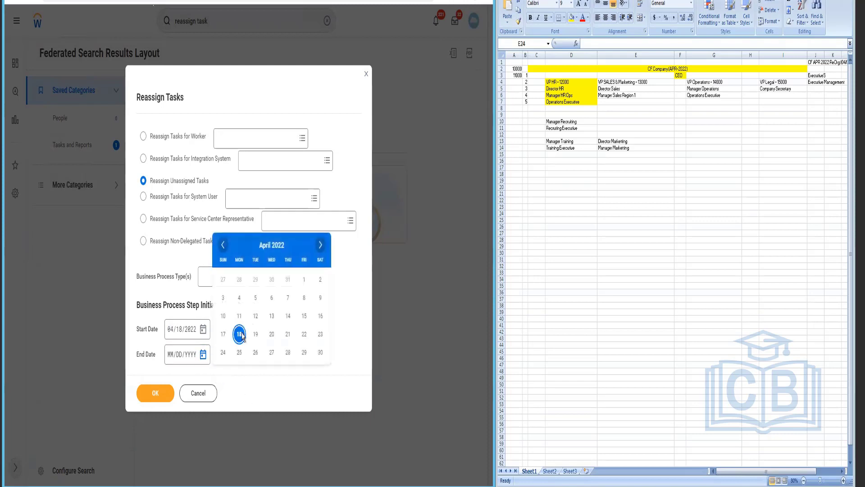
left_click(240, 335)
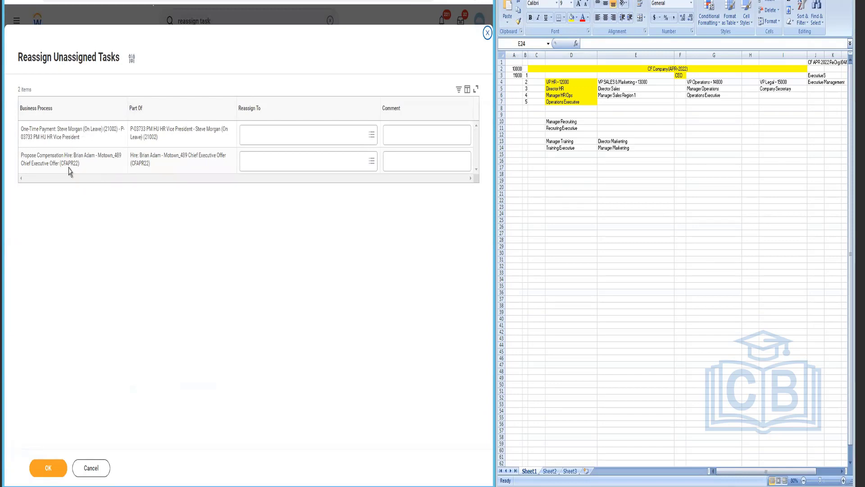
Step: Reassign the Propose Compensation Hire task to the chosen worker with comment 'Unassigned task'
left_click(297, 168)
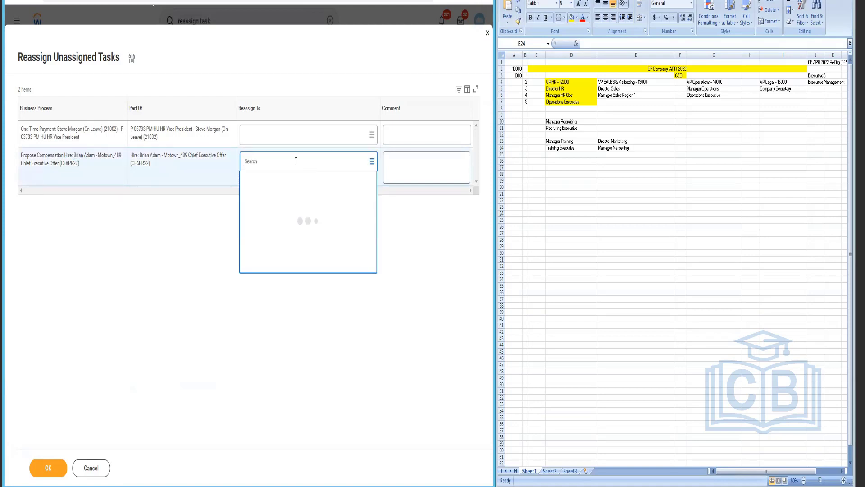
type("logan mc")
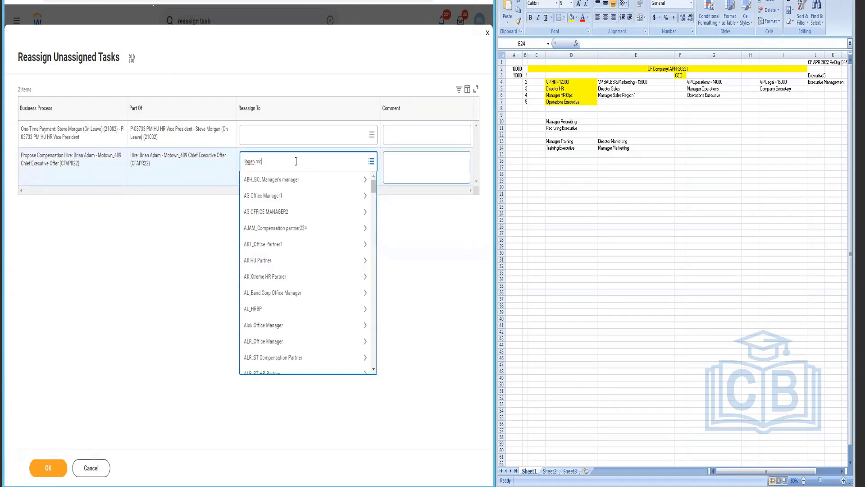
key("Return")
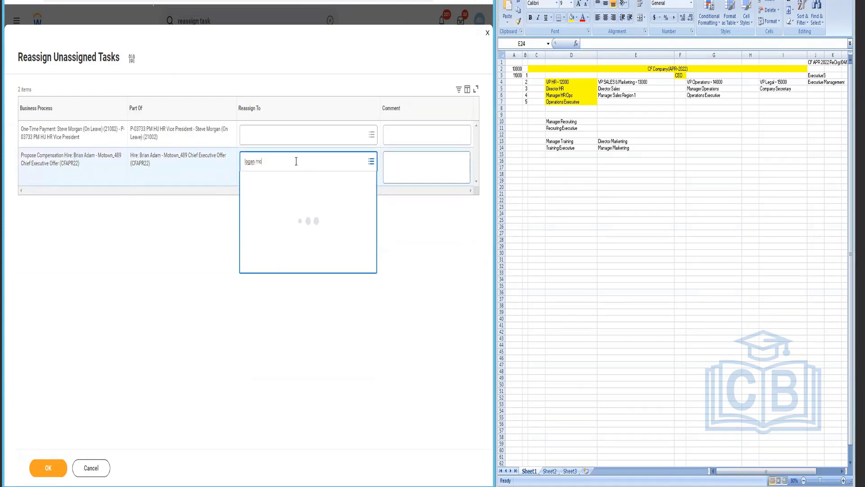
left_click(419, 167)
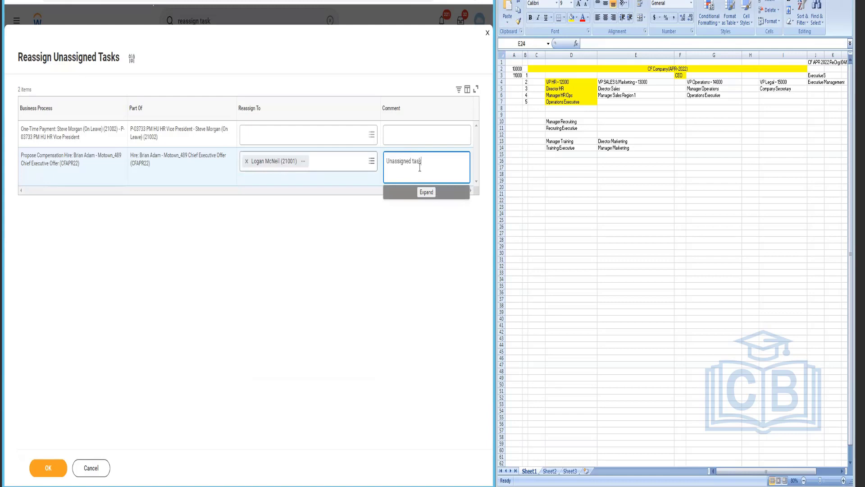
left_click(41, 468)
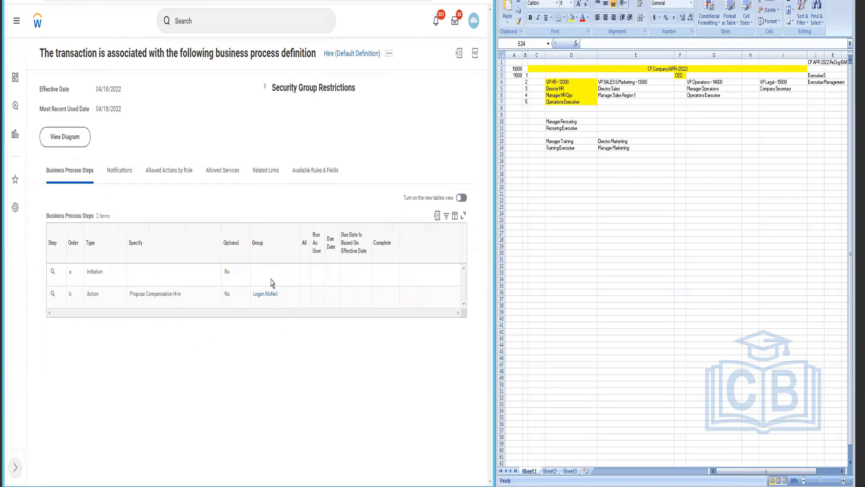
Step: Edit the Hire (Default Definition) business process effective 04/18/2022
left_click(389, 54)
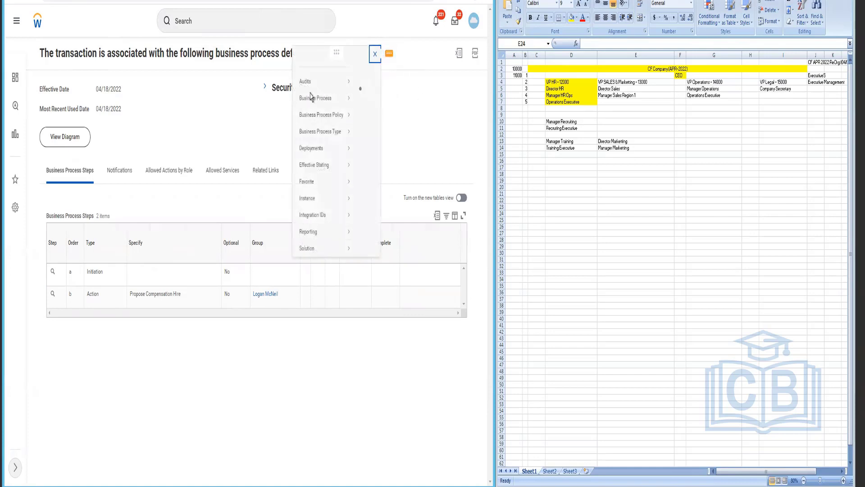
mouse_move(209, 112)
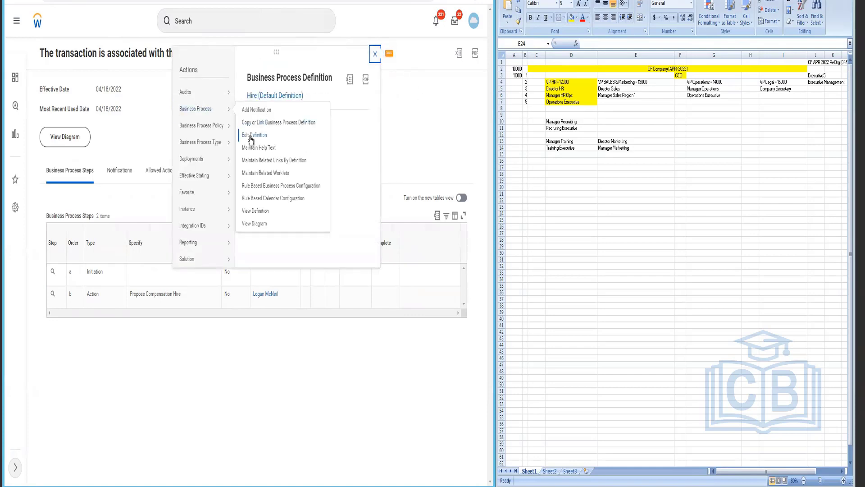
left_click(428, 145)
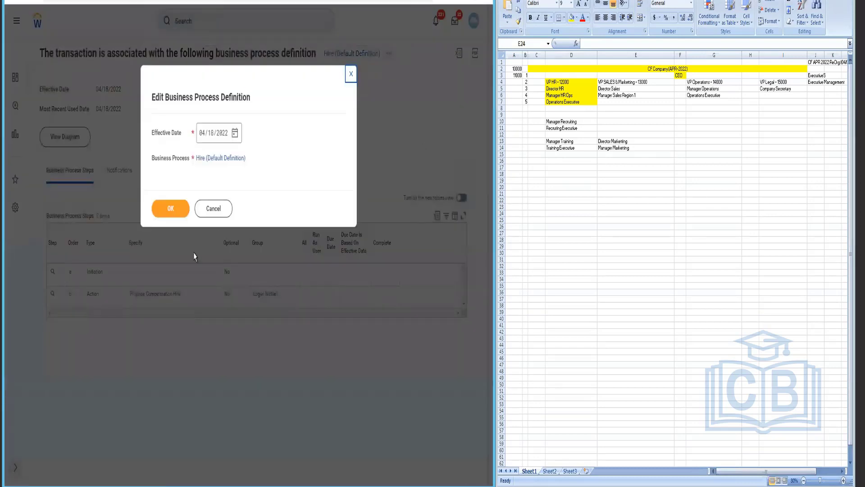
left_click(170, 209)
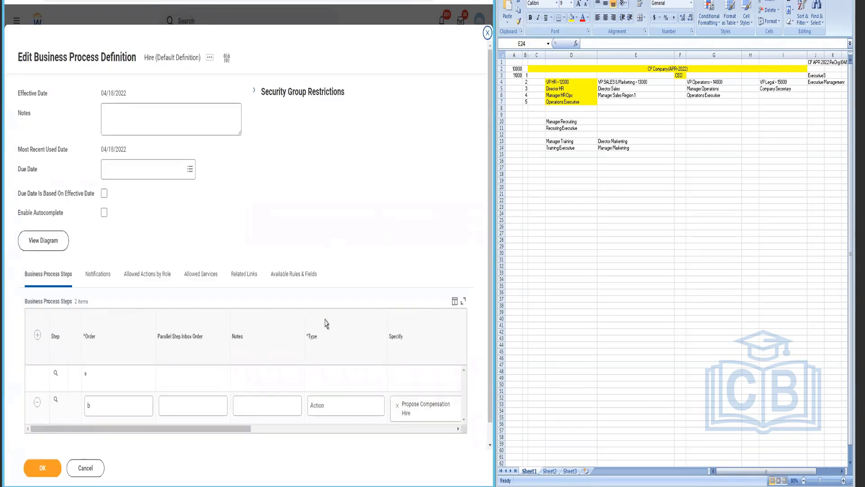
Step: Search 'hr partner' in the compensation step's Group prompt
scroll(327, 324, "down", 2)
left_click_drag(296, 408, 360, 407)
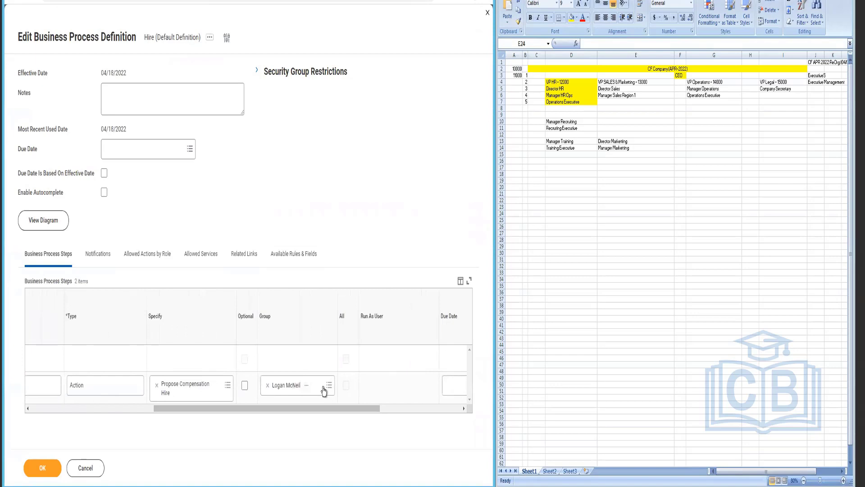
left_click(323, 388)
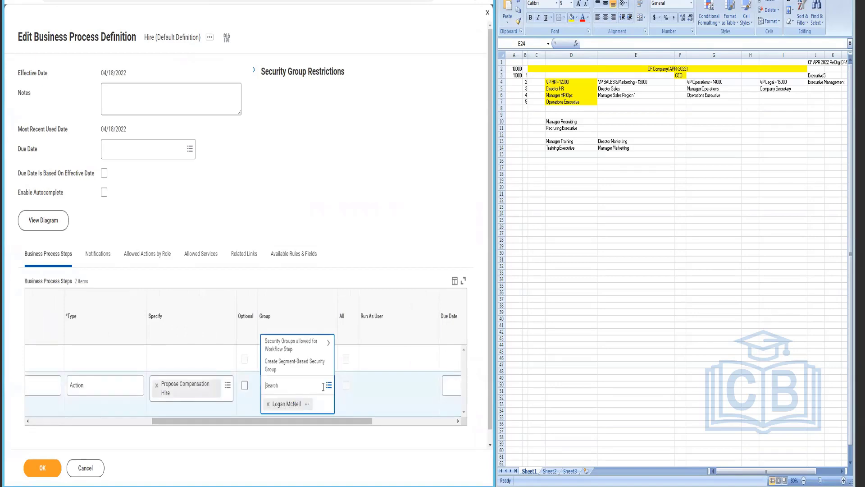
type("hr partner")
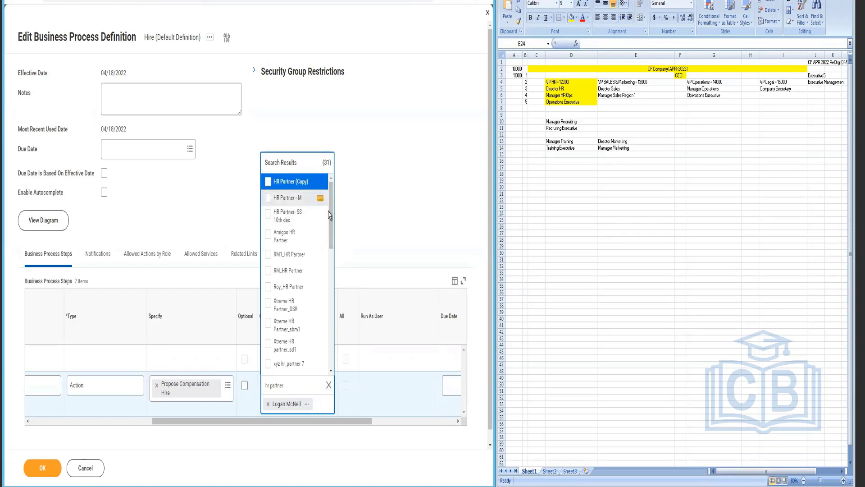
Step: Show all initiating security groups under Security Group Restrictions, then open the definition in a new tab
scroll(332, 226, "down", 3)
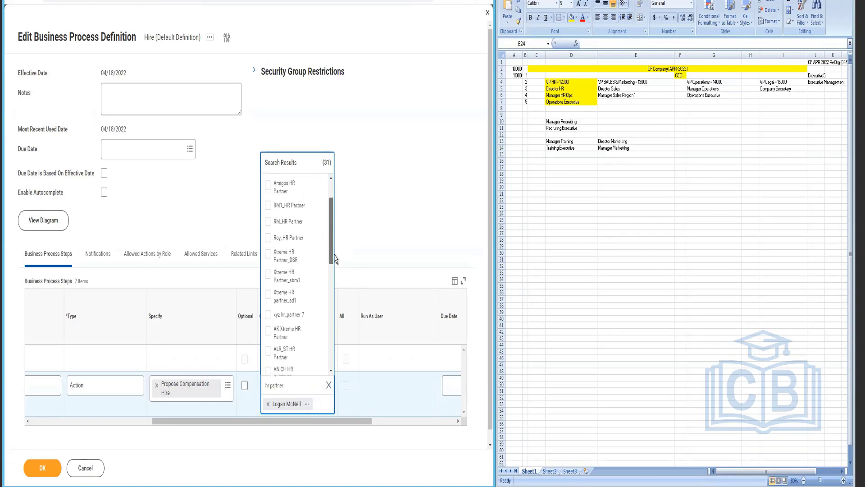
scroll(334, 258, "down", 5)
scroll(339, 333, "down", 5)
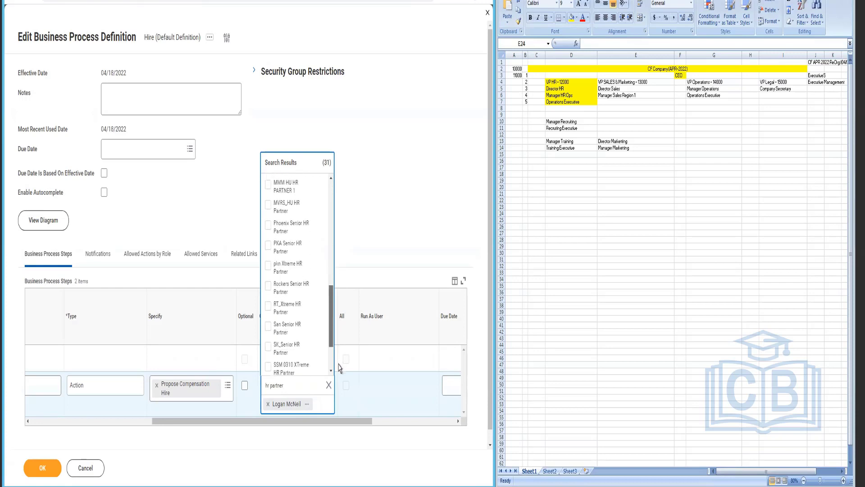
left_click_drag(342, 179, 342, 139)
left_click(256, 72)
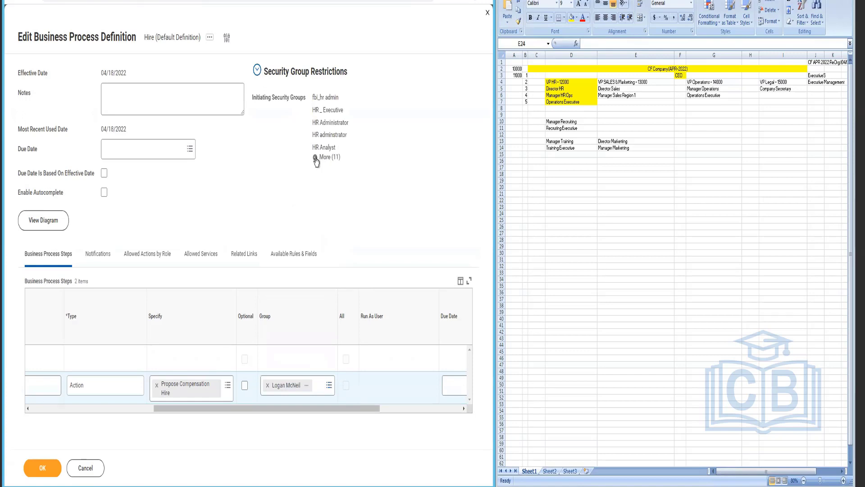
left_click(317, 158)
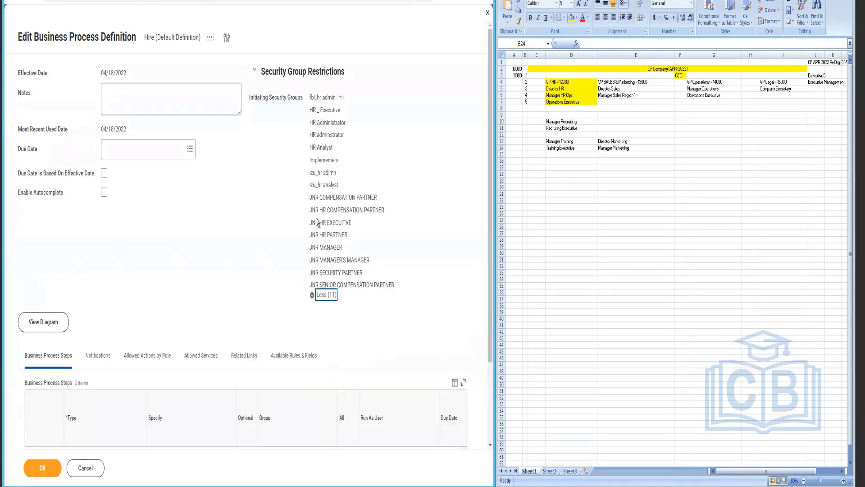
left_click(210, 37)
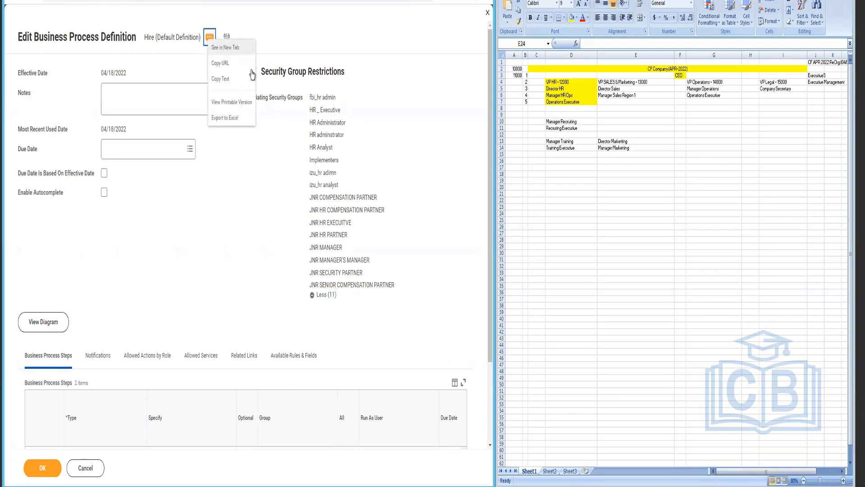
left_click(237, 48)
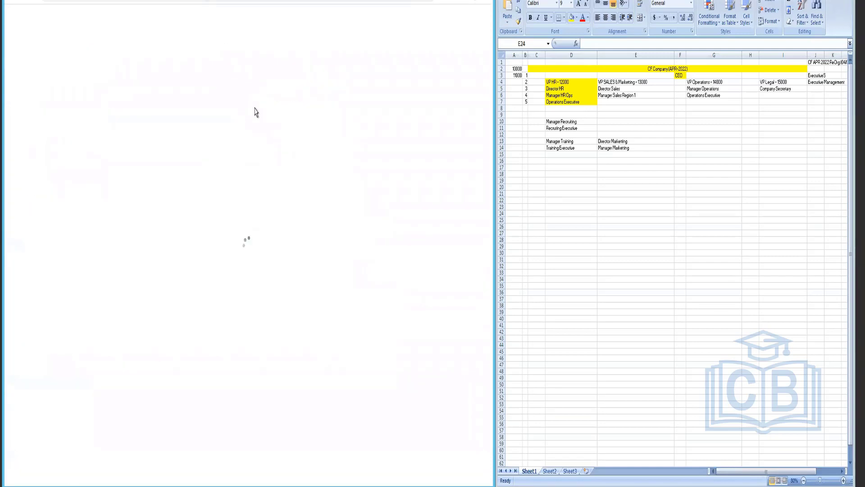
Step: Dismiss the session prompt and open the Hire business process security policy for editing
left_click(454, 128)
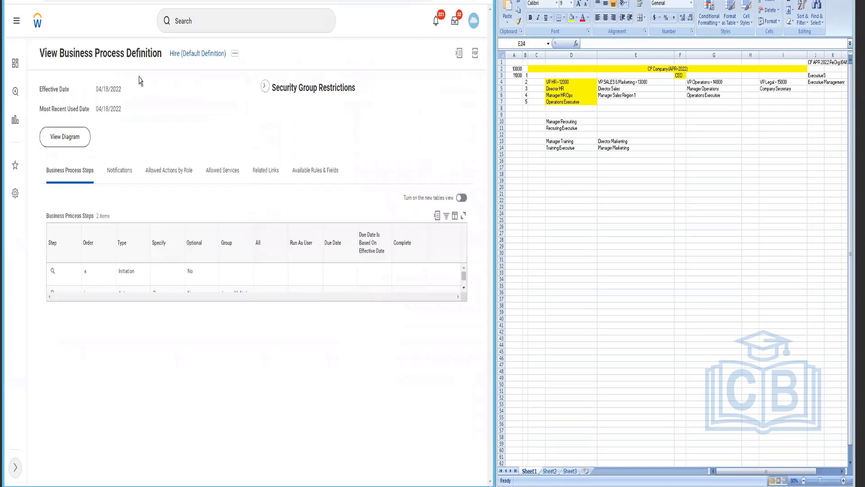
left_click(235, 55)
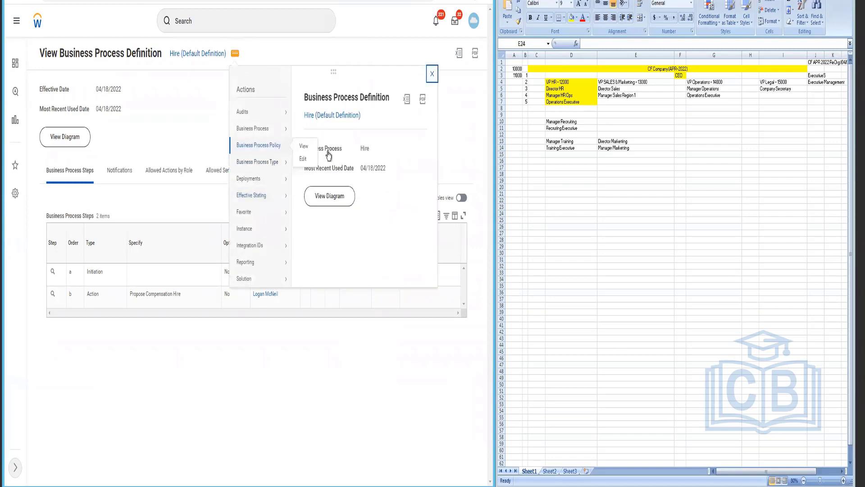
mouse_move(279, 152)
left_click(303, 161)
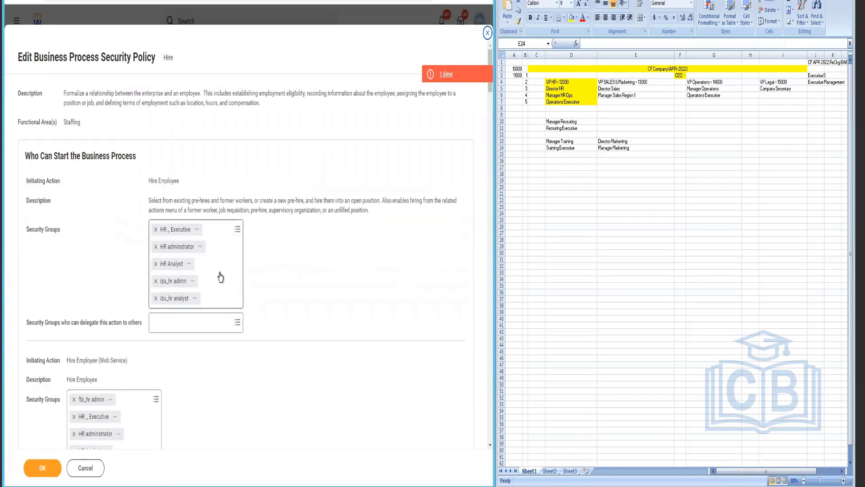
Step: Add HR Partner and HR Partner (By Location) to the groups allowed to start hires
left_click(263, 275)
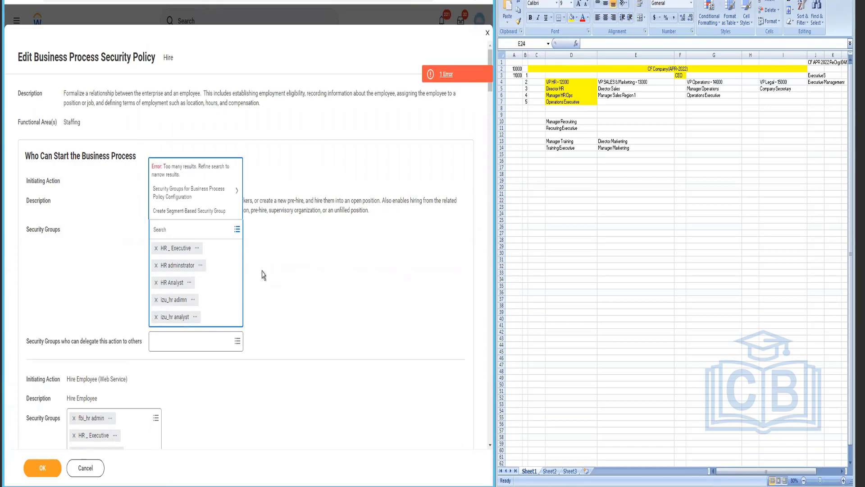
type("HR Partner")
key("Return")
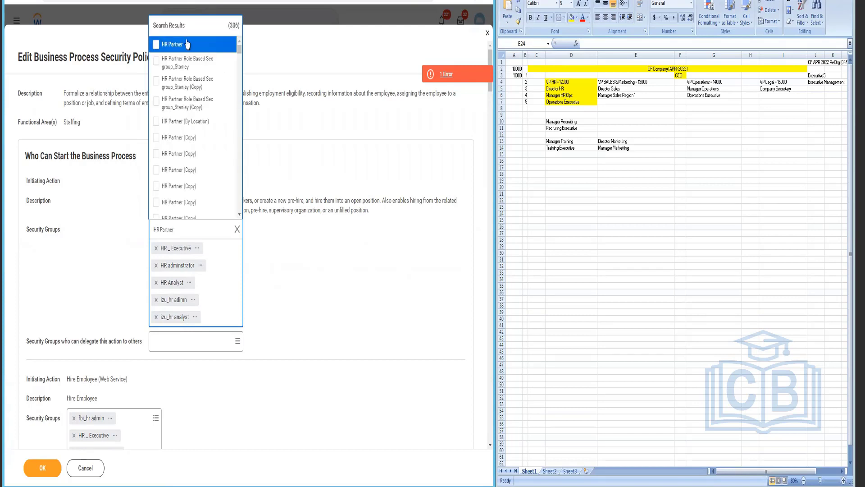
left_click(188, 45)
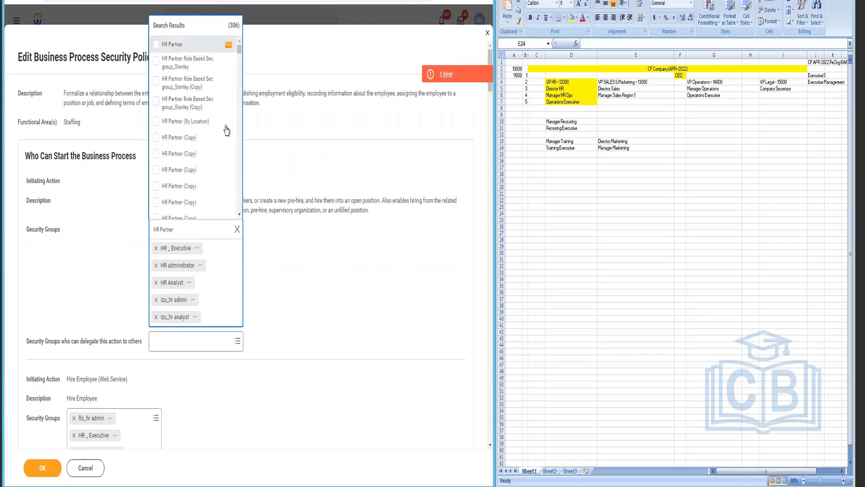
left_click(249, 119)
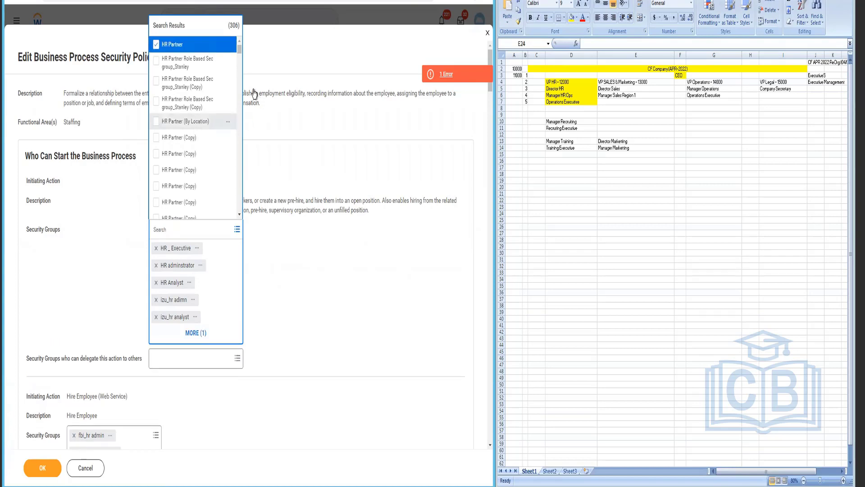
scroll(240, 206, "down", 5)
left_click(240, 205)
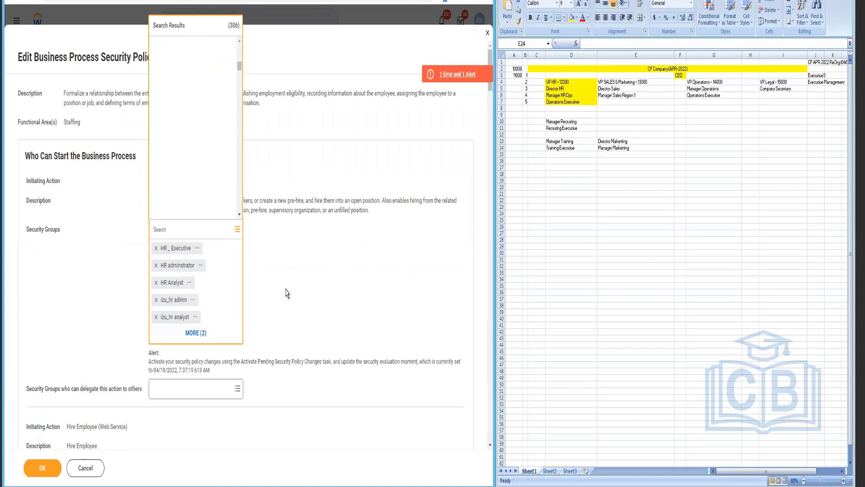
Step: Add HR Partner to the Review Employee Hire action's security groups
scroll(286, 294, "down", 3)
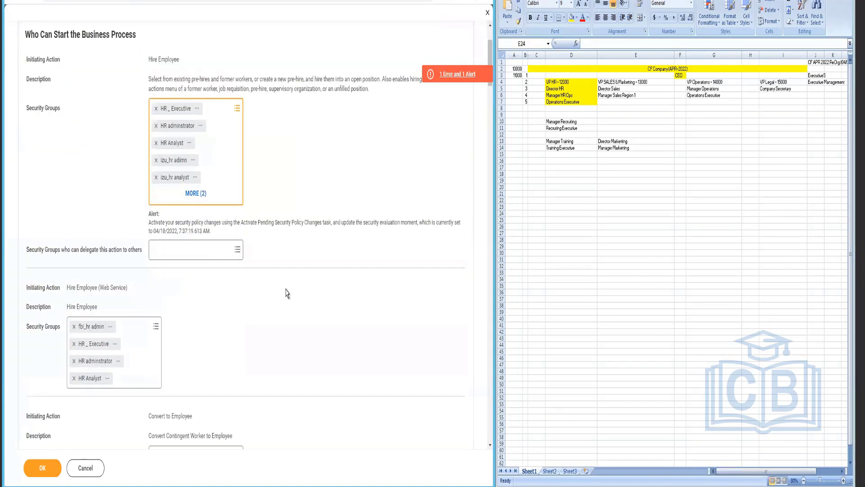
scroll(177, 336, "down", 5)
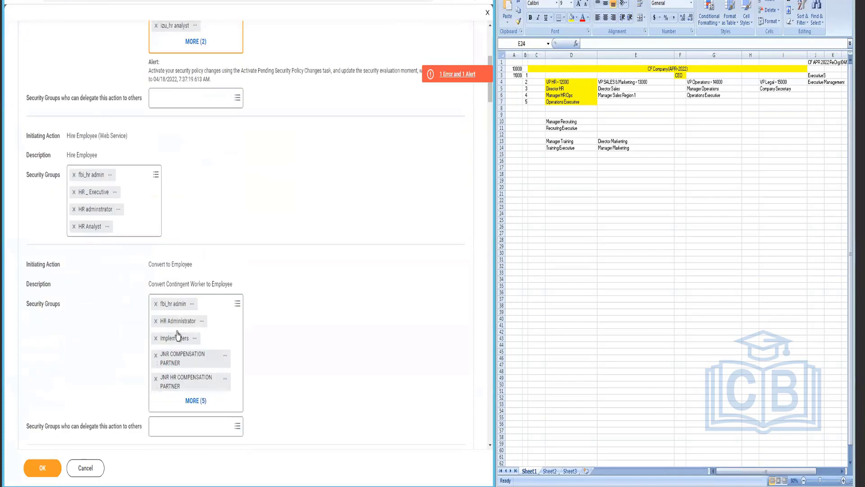
scroll(177, 336, "down", 4)
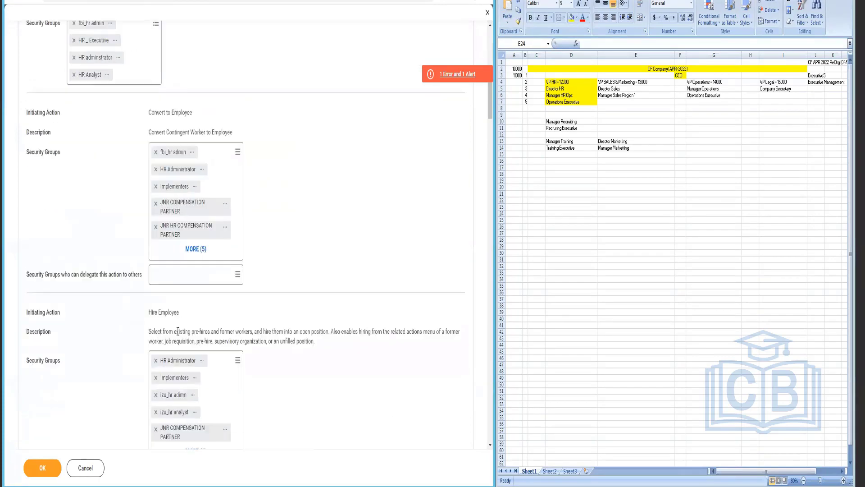
scroll(177, 336, "down", 5)
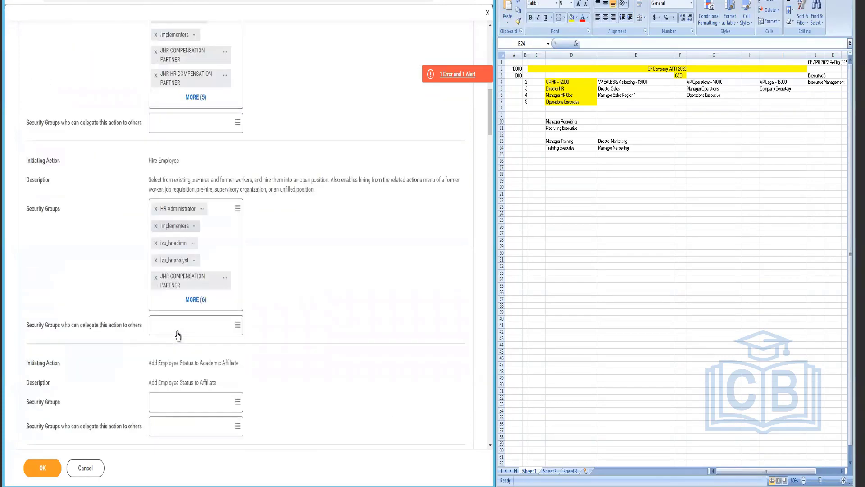
scroll(177, 331, "down", 2)
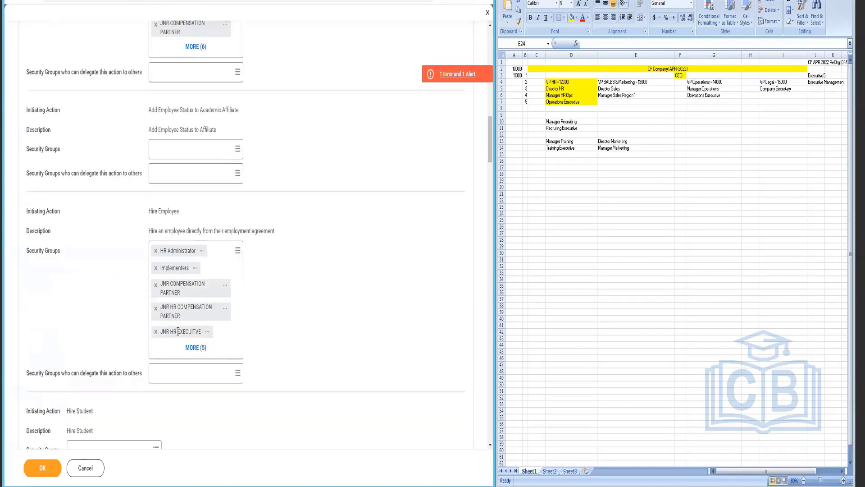
scroll(178, 336, "down", 6)
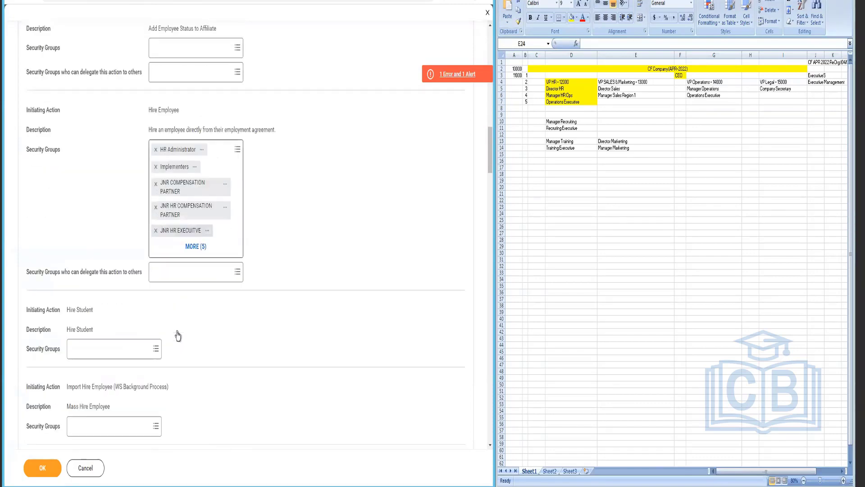
scroll(178, 334, "down", 3)
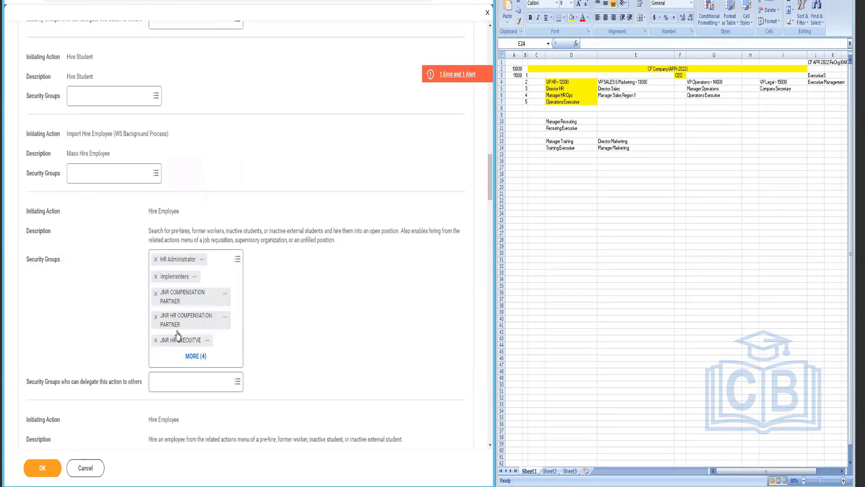
scroll(177, 335, "down", 6)
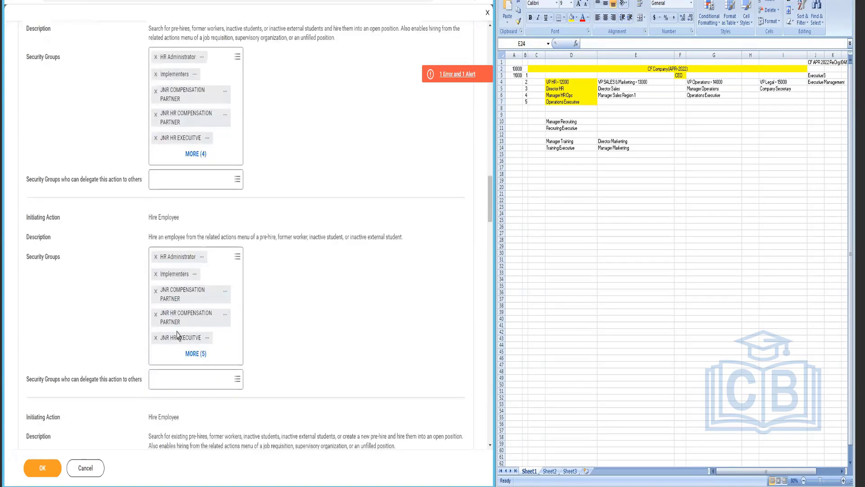
scroll(178, 336, "down", 2)
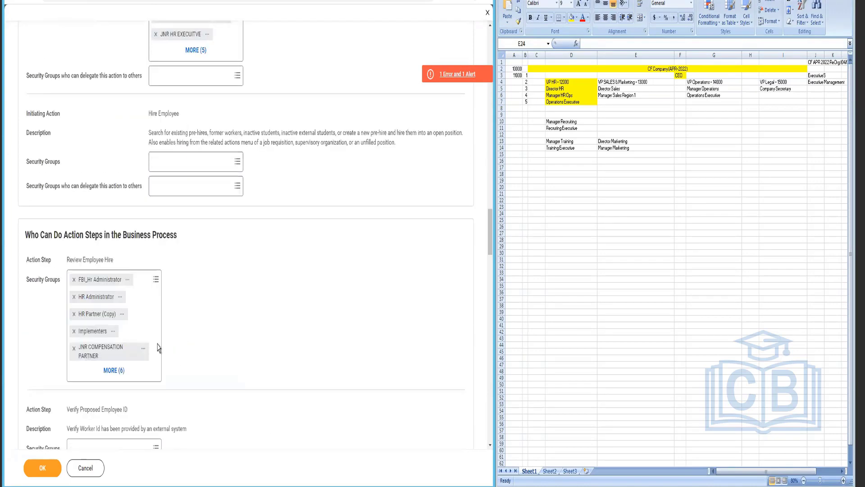
left_click(144, 320)
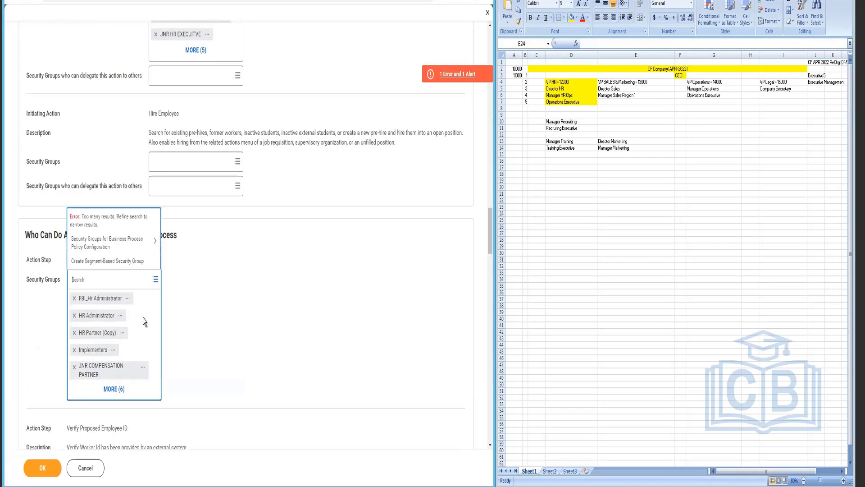
type("HR PArtner")
key("Return")
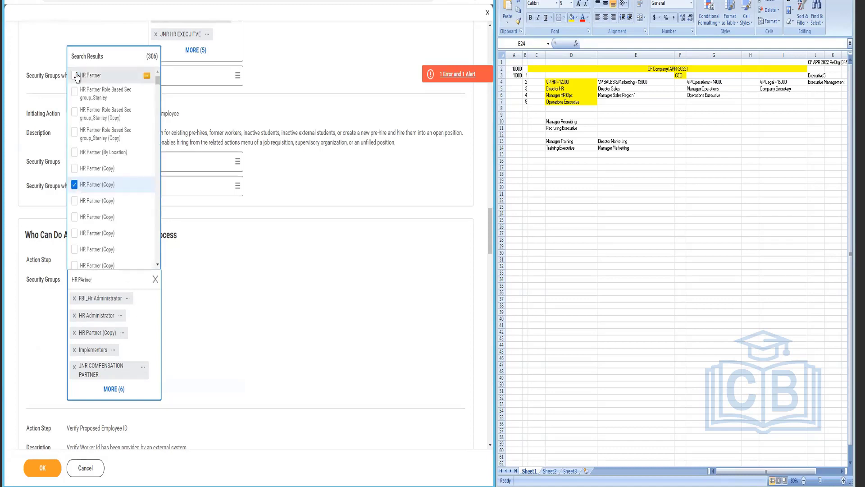
left_click(106, 78)
left_click(144, 78)
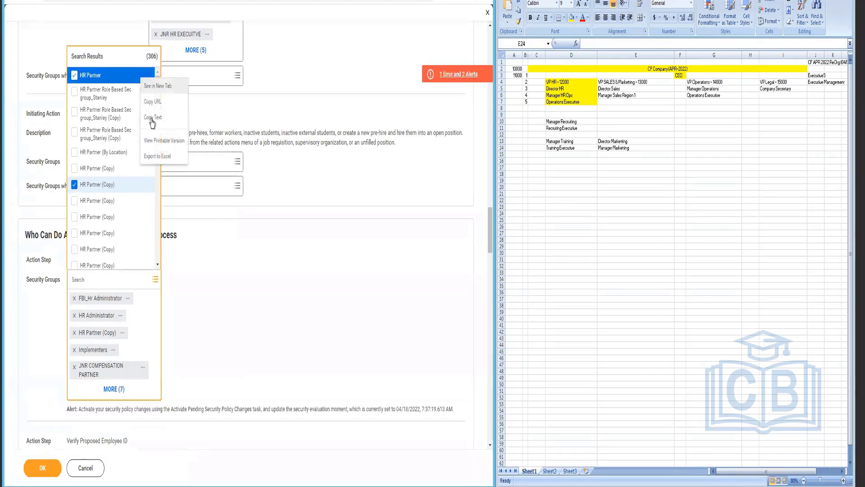
left_click(263, 340)
Step: Add HR Partner to the View All action's security groups
scroll(264, 340, "down", 3)
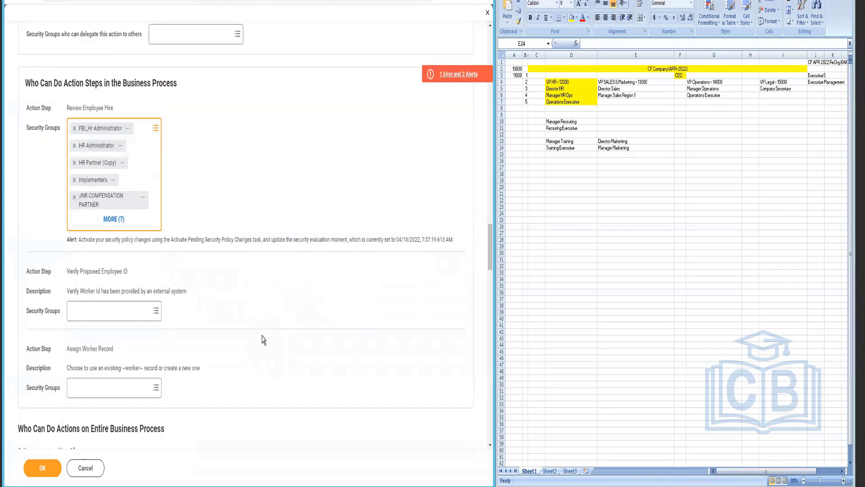
scroll(264, 340, "down", 4)
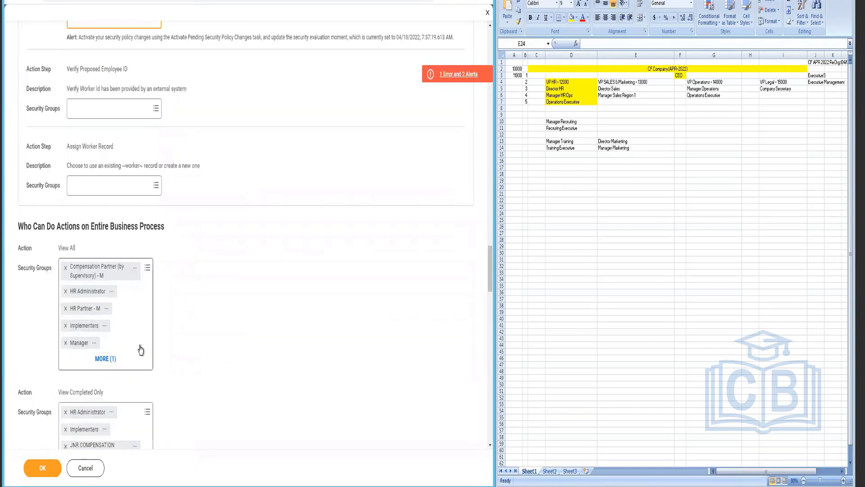
left_click(141, 350)
type("HR Partner")
key("Return")
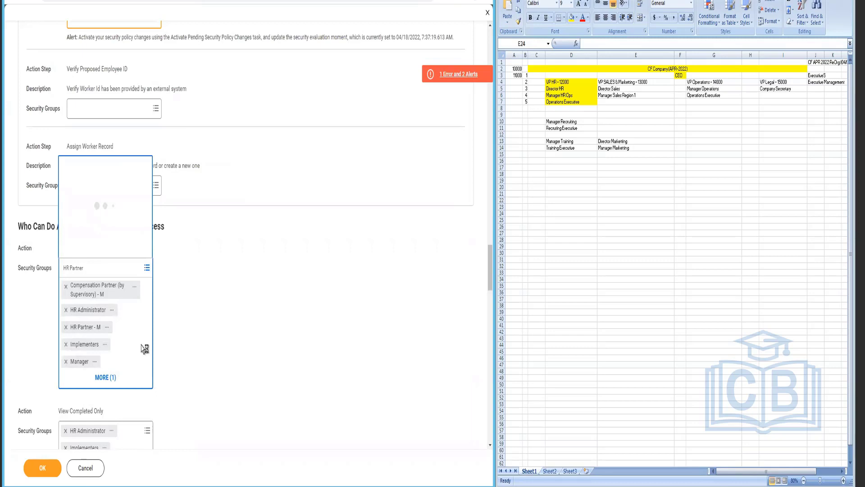
left_click(89, 68)
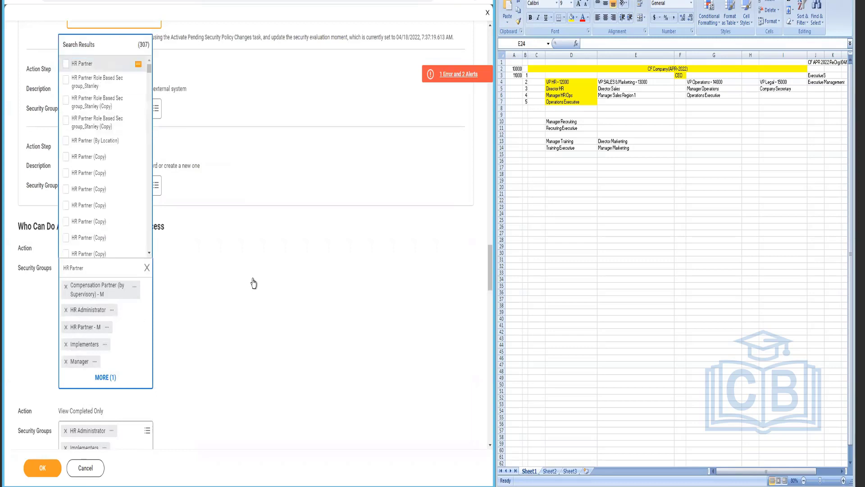
Step: Add HR Partner to the Approve action's security groups
scroll(254, 293, "down", 2)
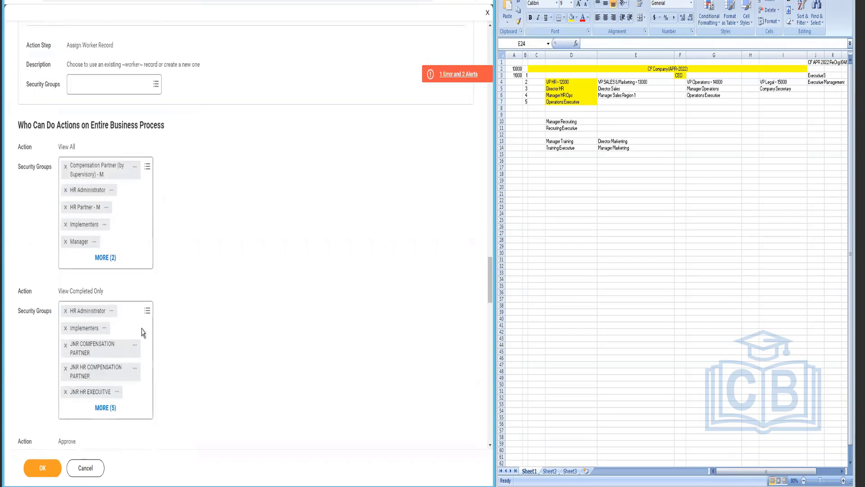
scroll(180, 353, "down", 3)
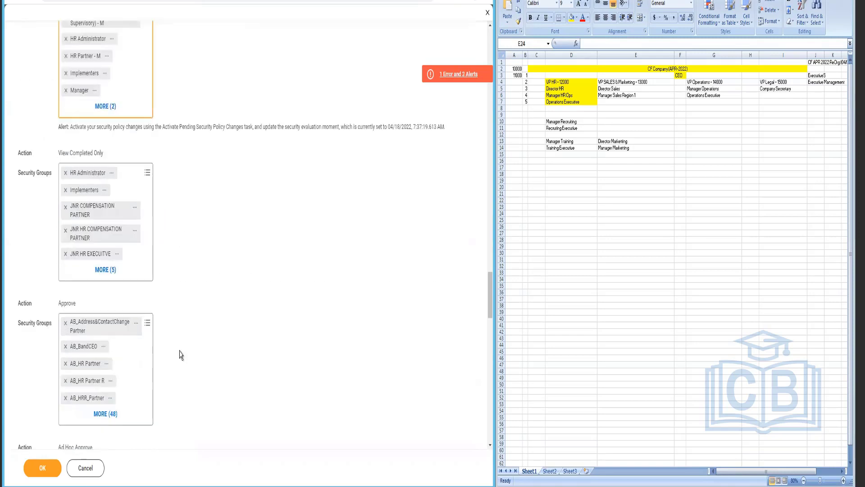
left_click(147, 362)
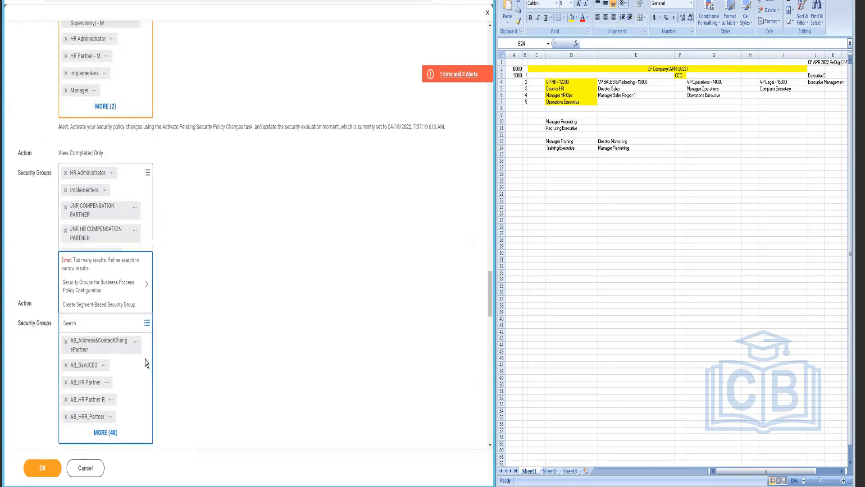
type("HR Partner")
key("Return")
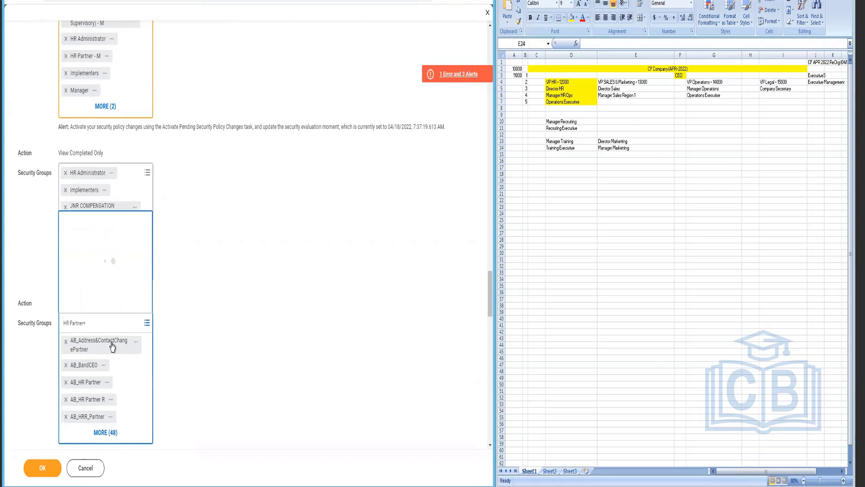
left_click(95, 125)
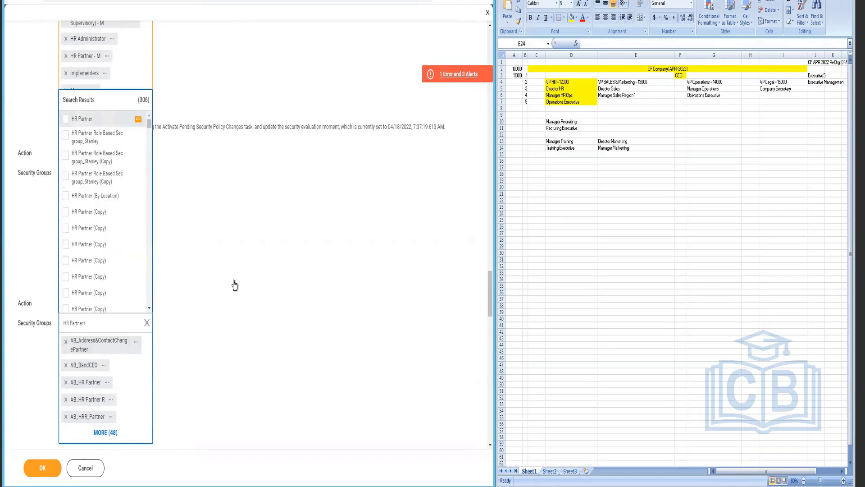
left_click(234, 283)
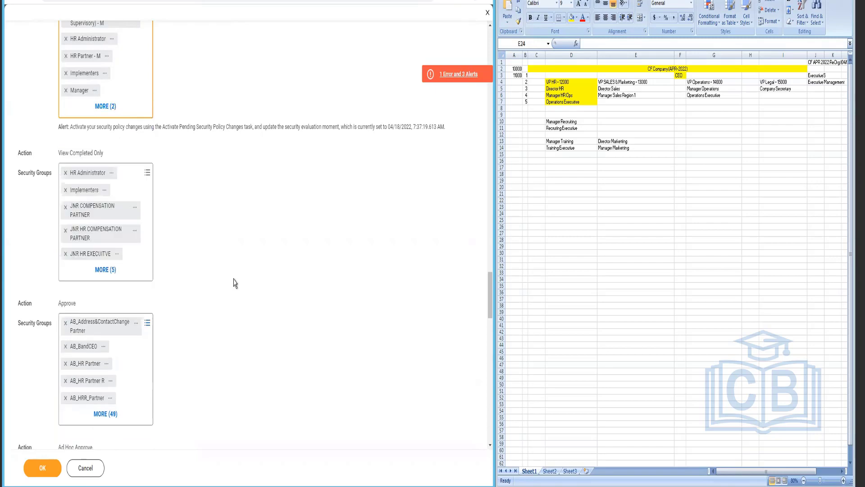
Step: Add HR Partner to the Rescind action's security groups
scroll(234, 283, "down", 8)
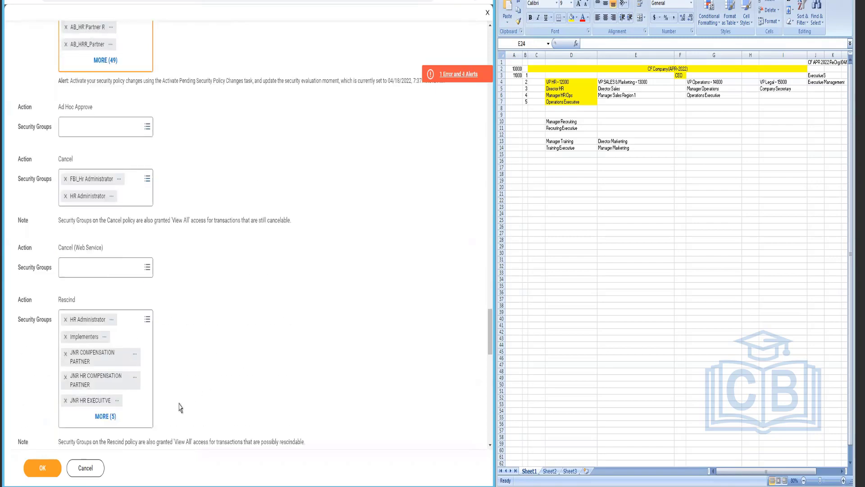
left_click(139, 416)
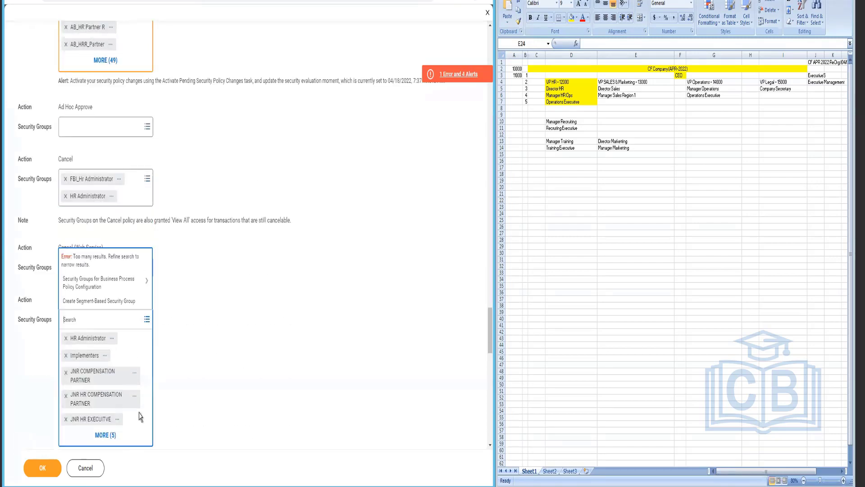
type("v")
key("BackSpace")
type("HR Partner")
key("Return")
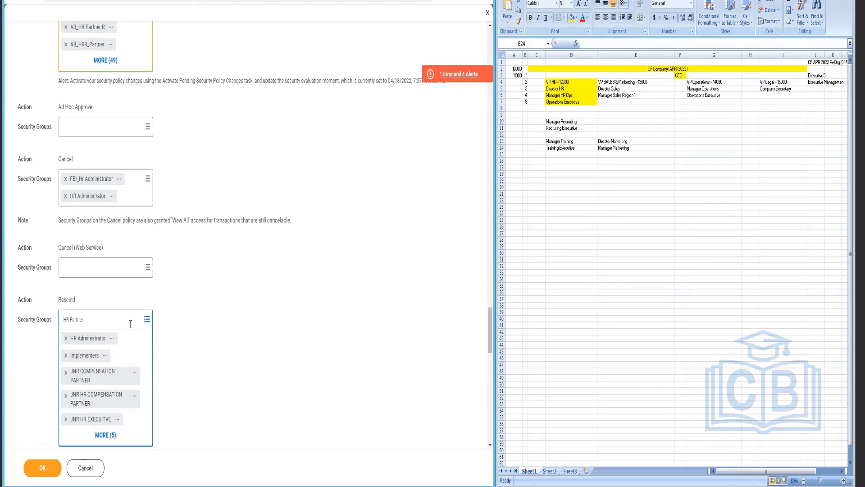
left_click(145, 347)
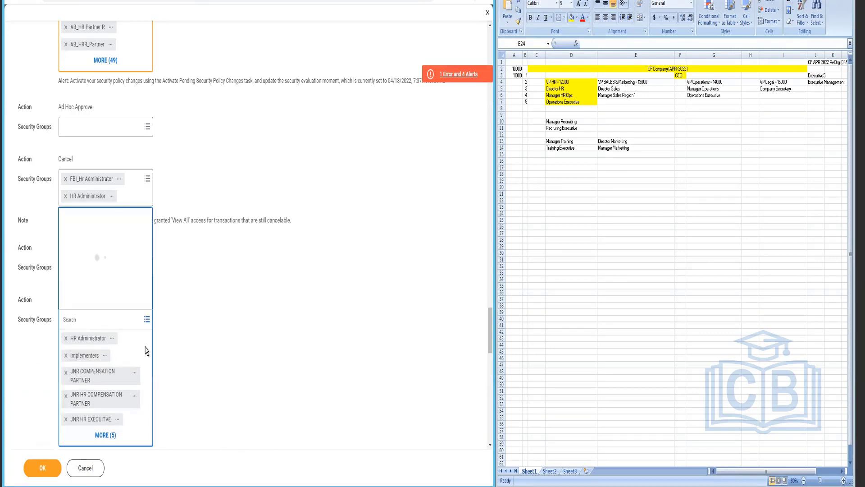
type("HR Partner")
key("Return")
left_click(66, 118)
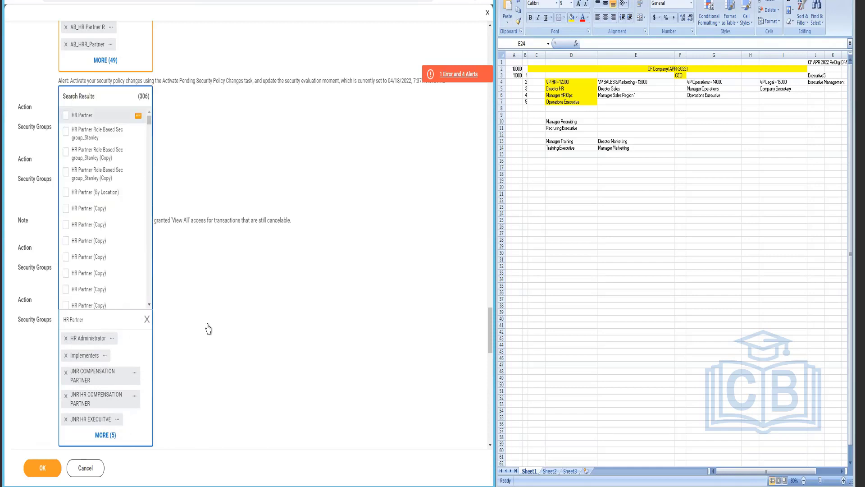
scroll(235, 376, "down", 5)
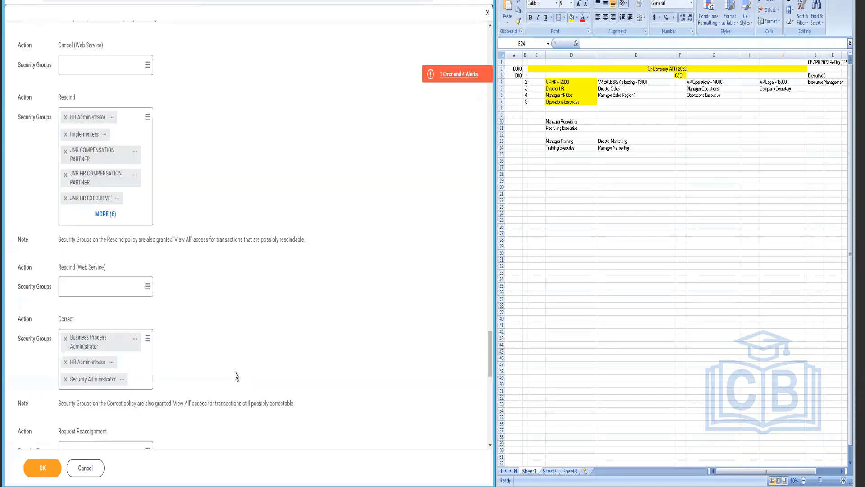
scroll(235, 376, "down", 8)
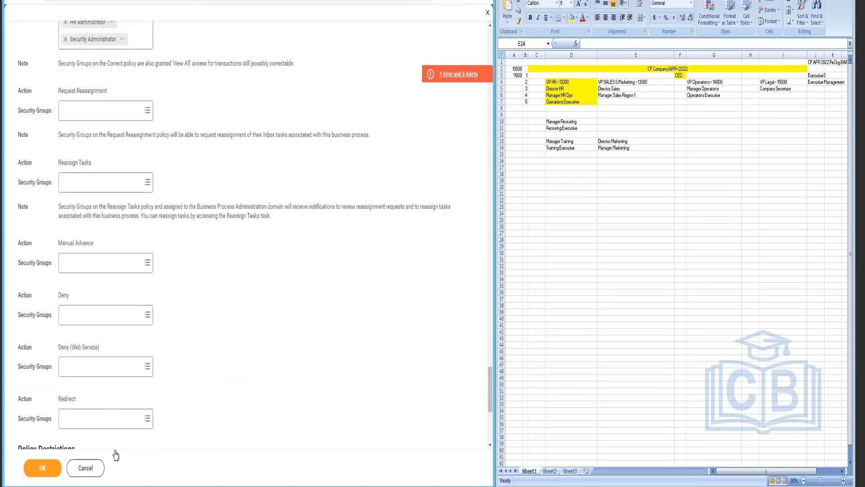
Step: Submit the Hire security policy changes and search 'act pen sec pol changes'
left_click(42, 468)
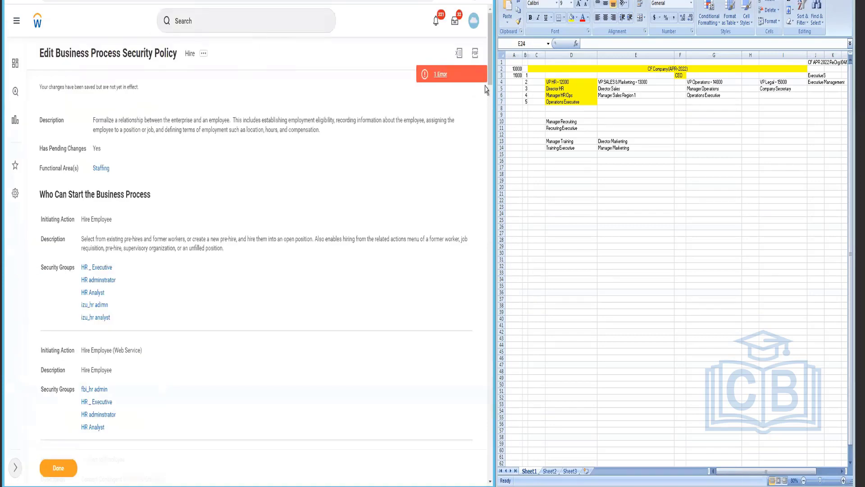
left_click(221, 25)
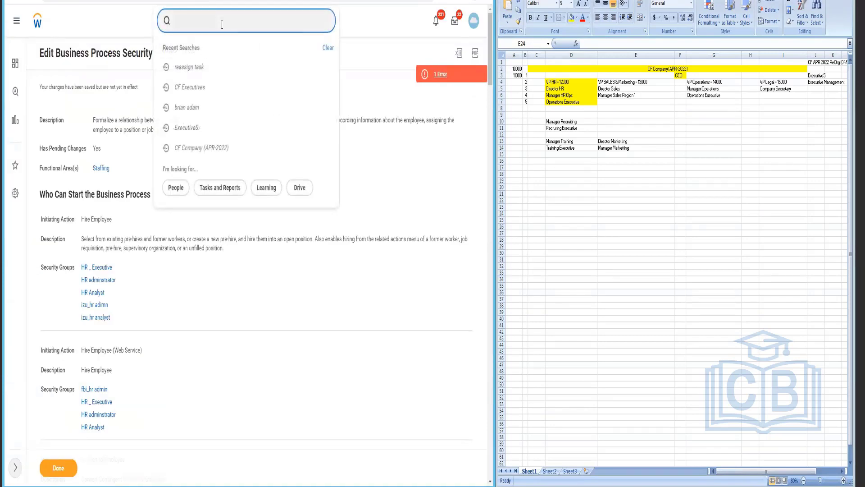
type("act pen sec pol changes")
key("Return")
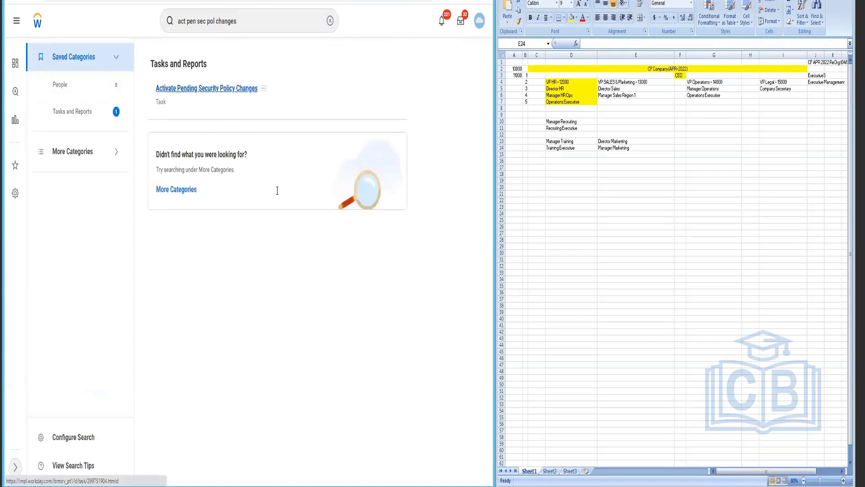
Step: Activate pending security policy changes with comment 'BP: Hire Default definition > Add HR Partner'
left_click(232, 191)
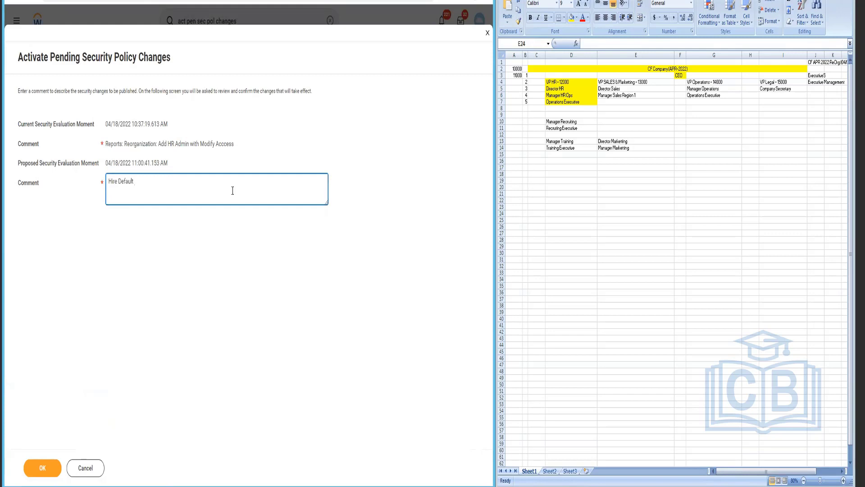
key("Home")
type("BP: Hire")
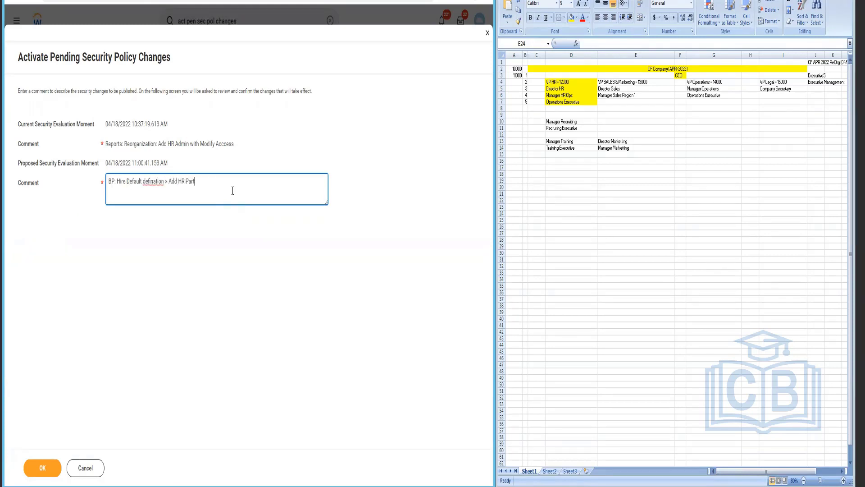
type("ner")
right_click(158, 193)
left_click(180, 185)
left_click(35, 473)
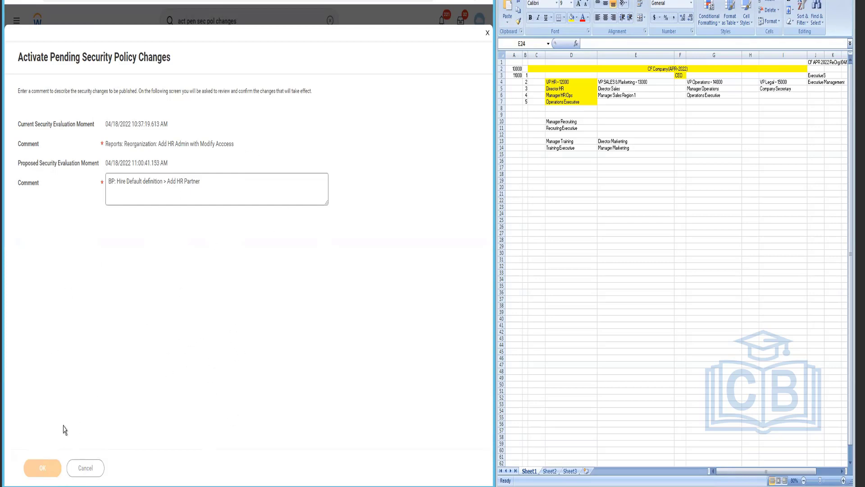
Step: Confirm the policy activation and reopen the Hire (Default Definition) business process steps for editing
left_click(108, 182)
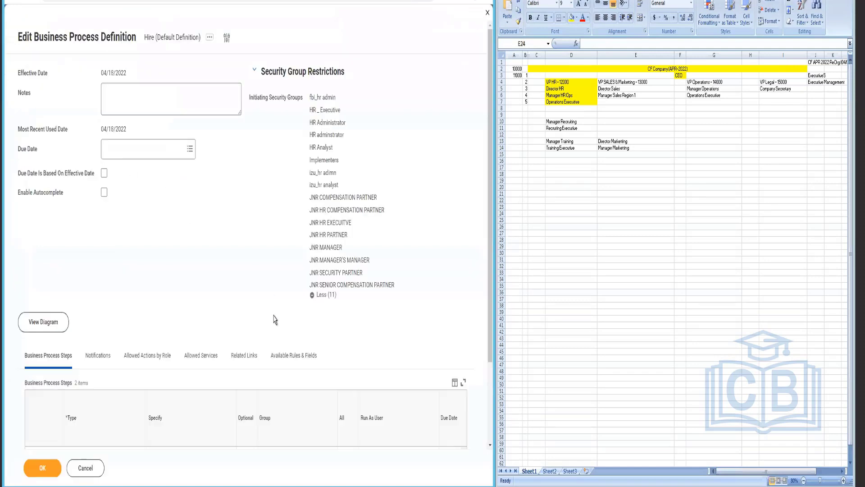
left_click(35, 1)
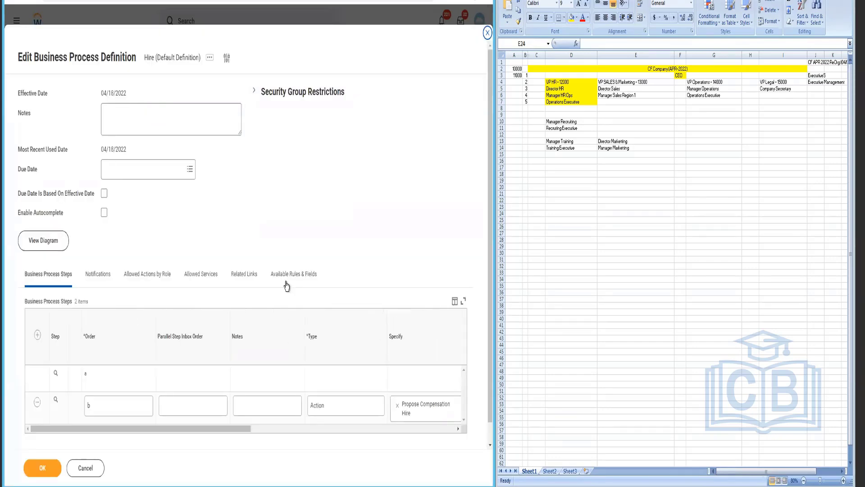
scroll(295, 436, "down", 1)
left_click_drag(255, 410, 402, 408)
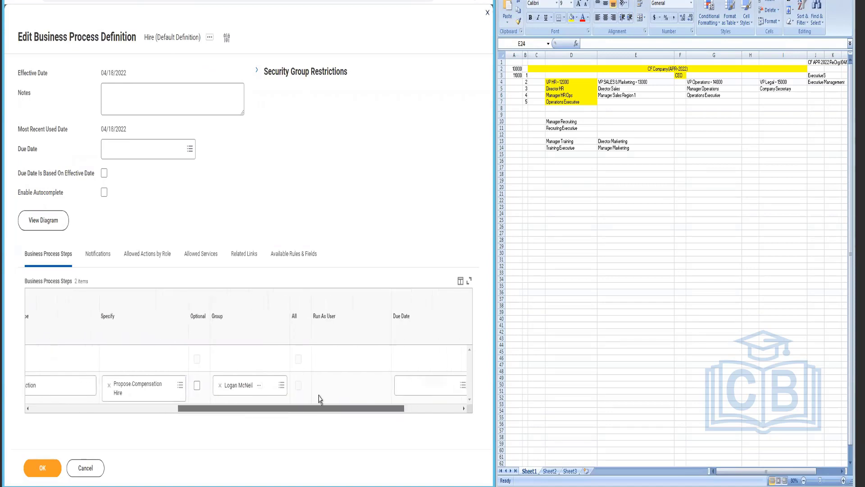
left_click(282, 386)
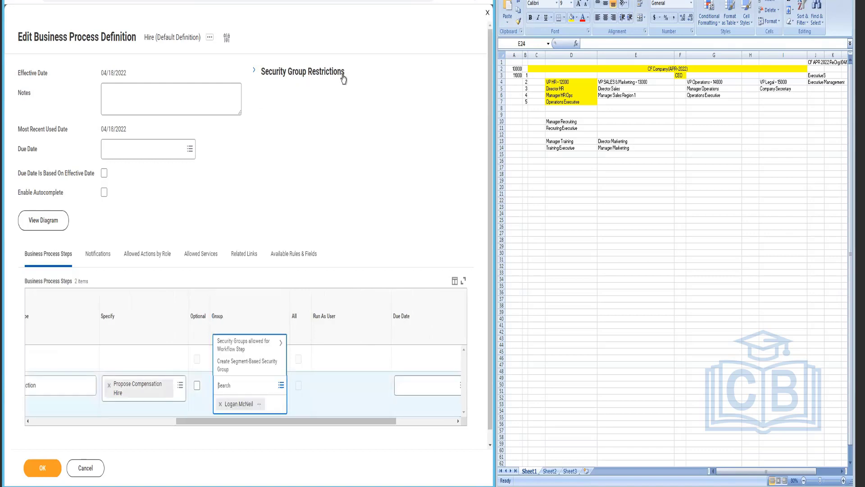
left_click(256, 72)
Step: Expand Security Group Restrictions and show all initiating security groups
left_click(257, 72)
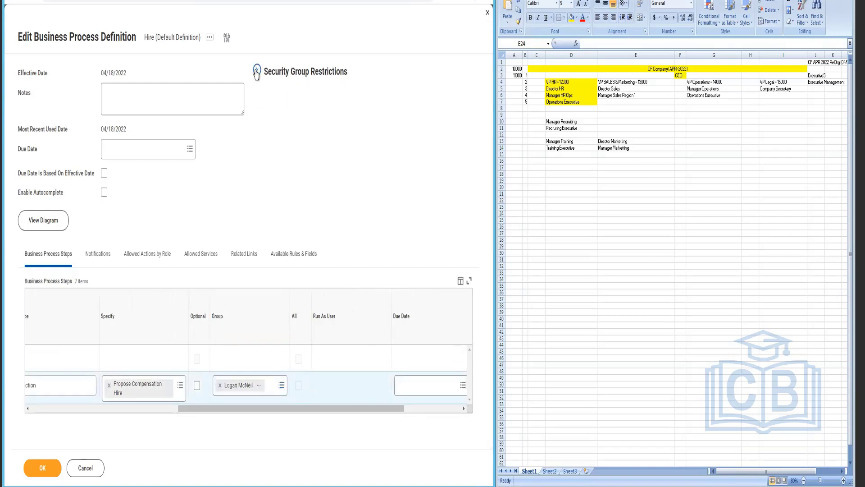
left_click(256, 72)
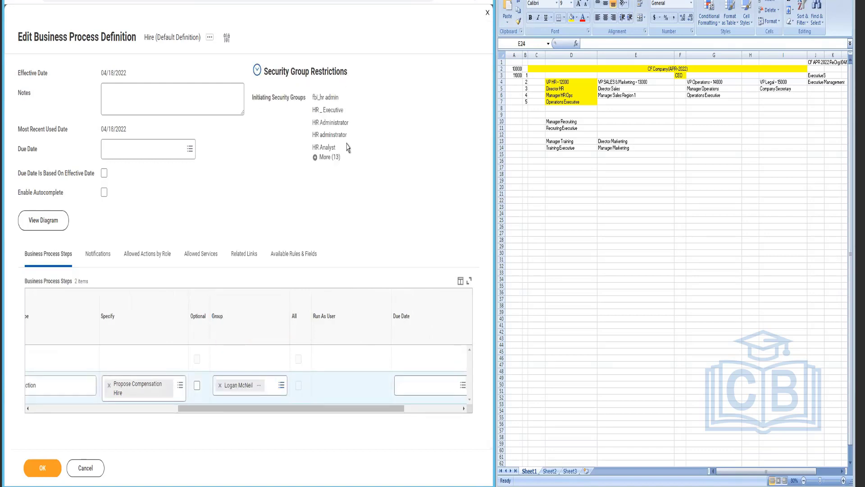
left_click(321, 158)
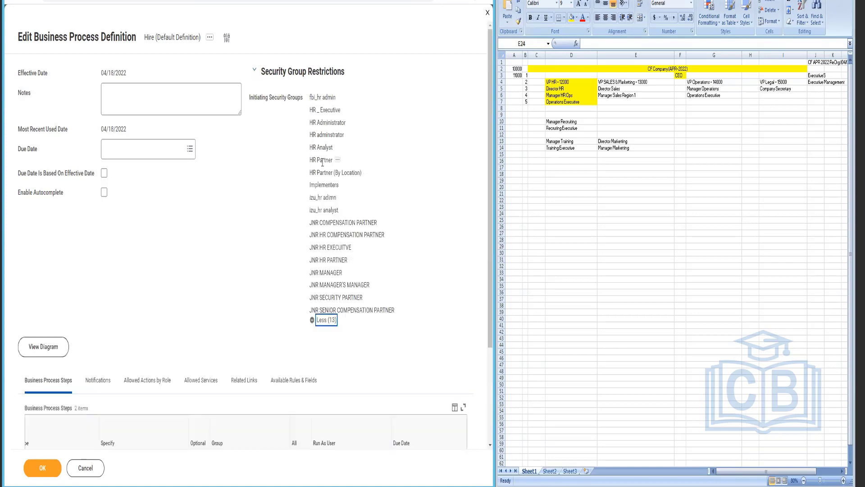
scroll(319, 410, "down", 3)
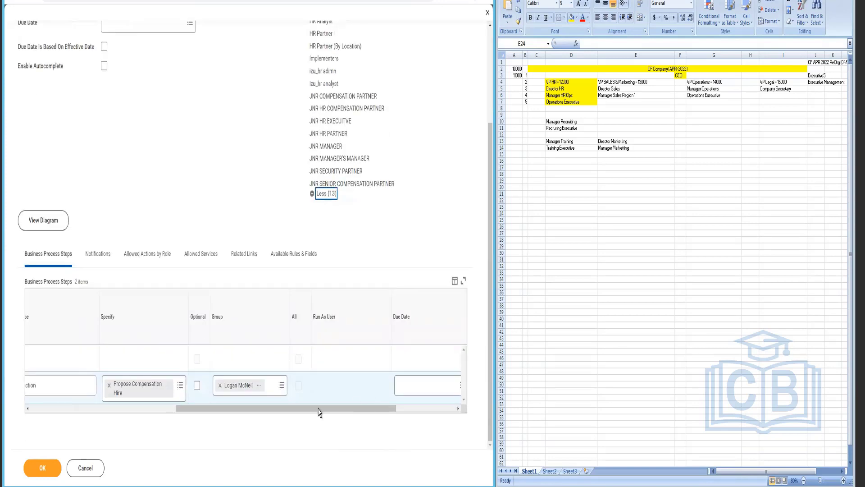
Step: Add HR Partner (Copy), HR Partner - M and RM1_HR Partner to the Propose Compensation Hire step
left_click(275, 385)
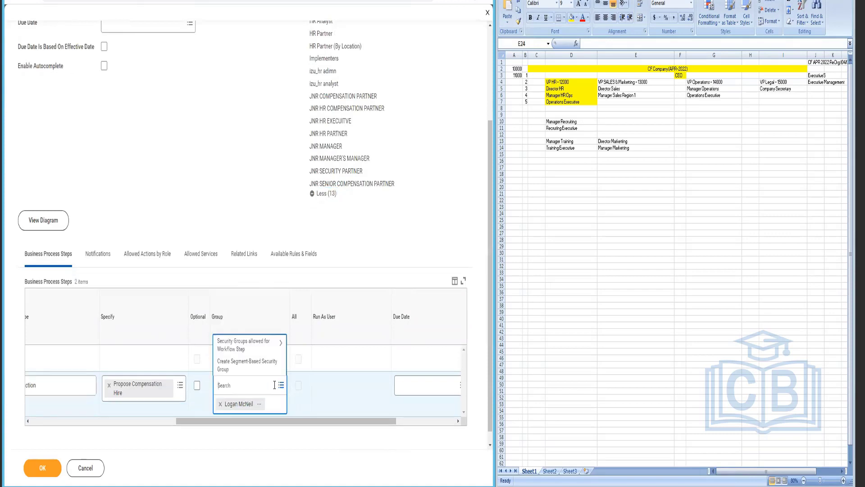
type("hr partner")
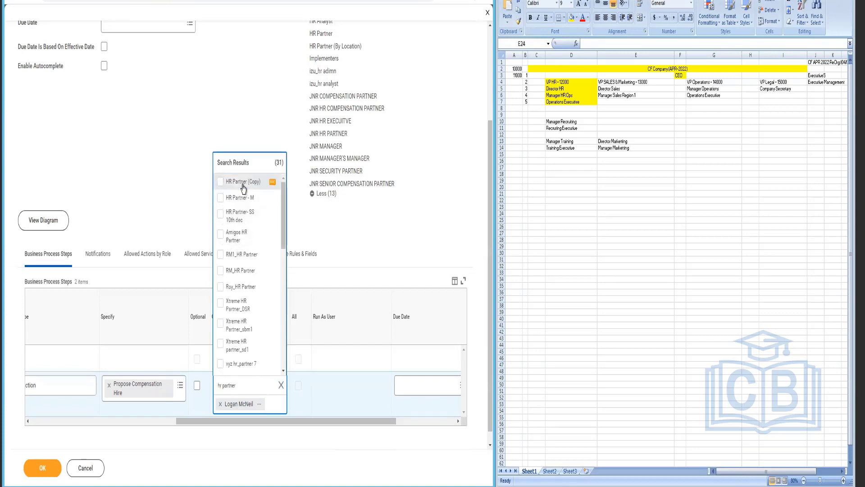
left_click(244, 185)
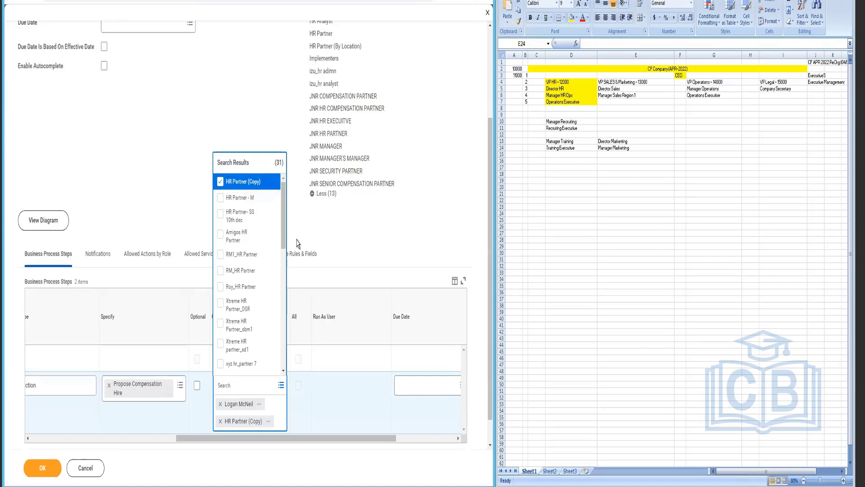
left_click_drag(285, 230, 299, 297)
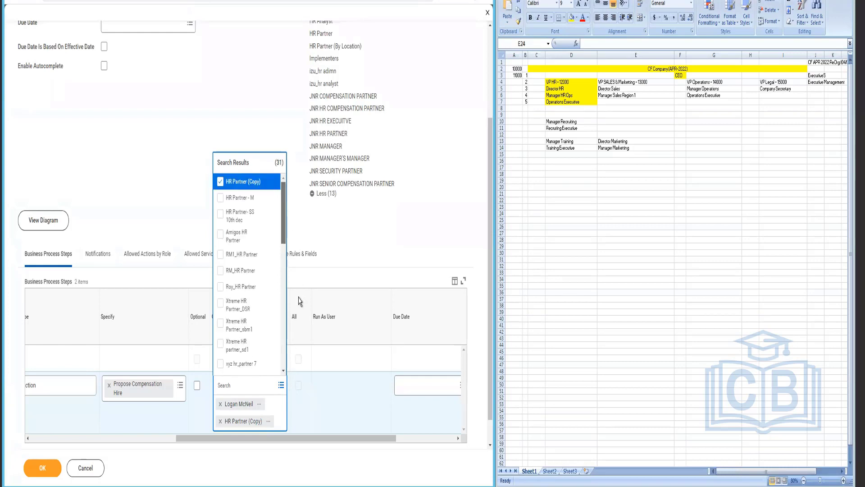
left_click(242, 198)
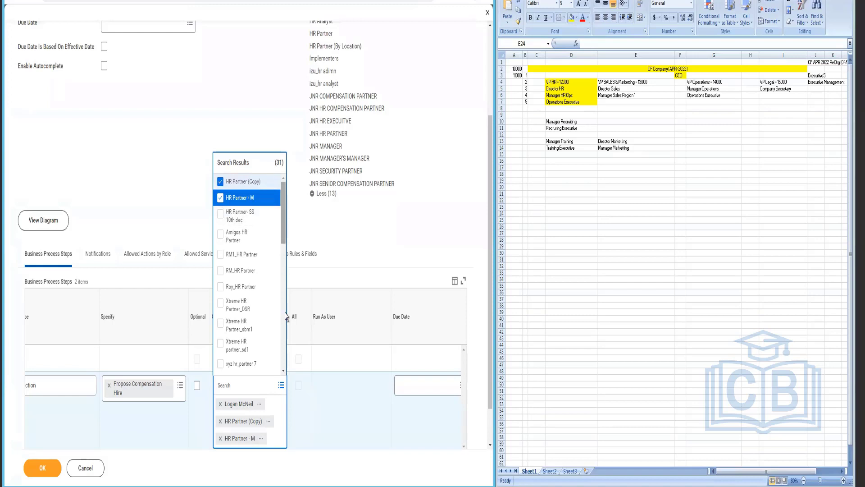
scroll(285, 315, "down", 5)
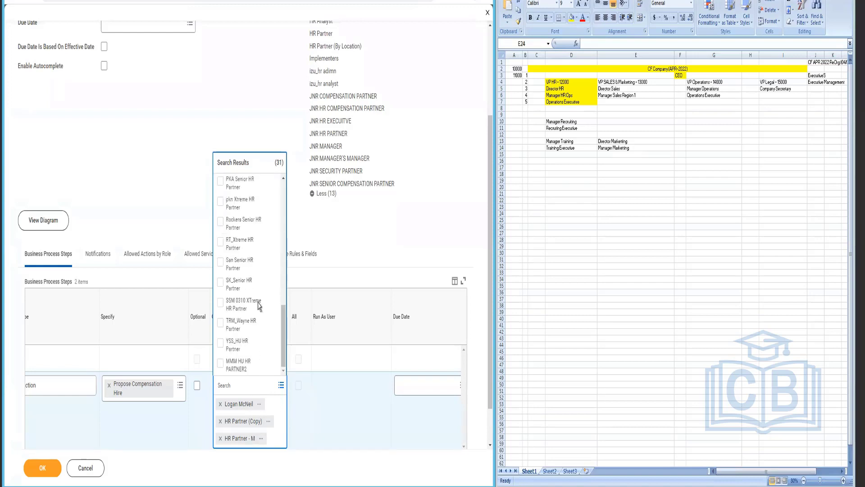
scroll(285, 255, "up", 3)
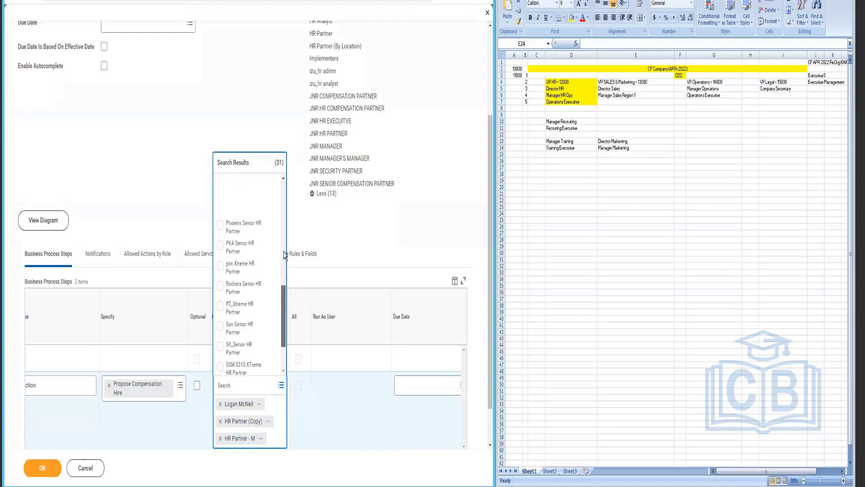
scroll(285, 255, "up", 5)
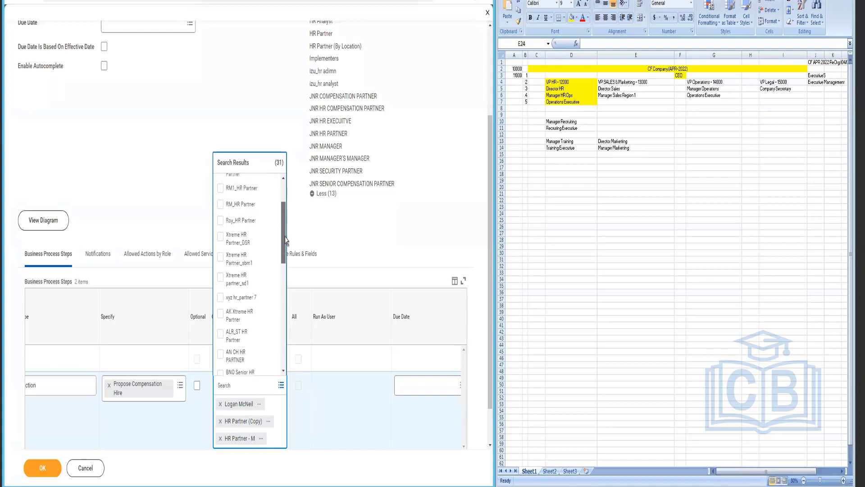
scroll(285, 239, "up", 3)
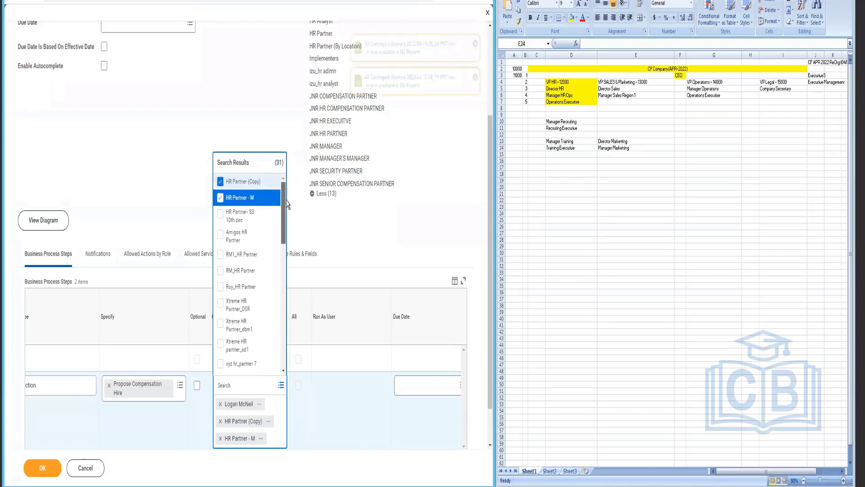
left_click(251, 276)
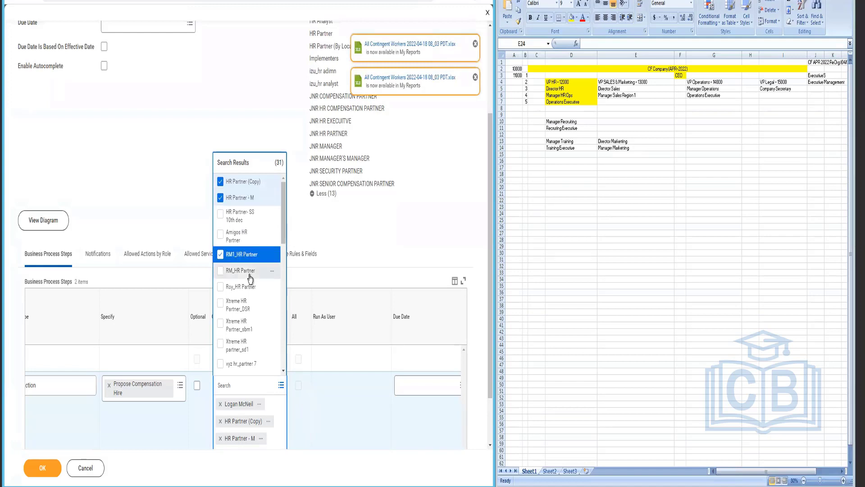
left_click(191, 198)
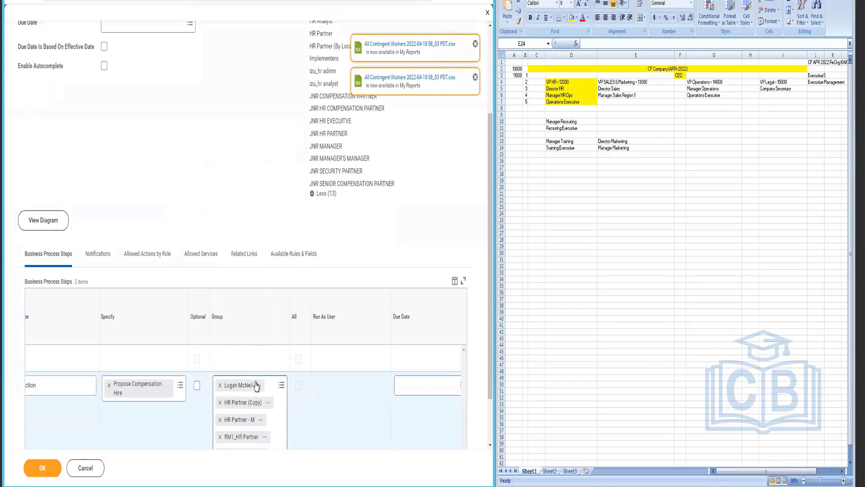
left_click(259, 386)
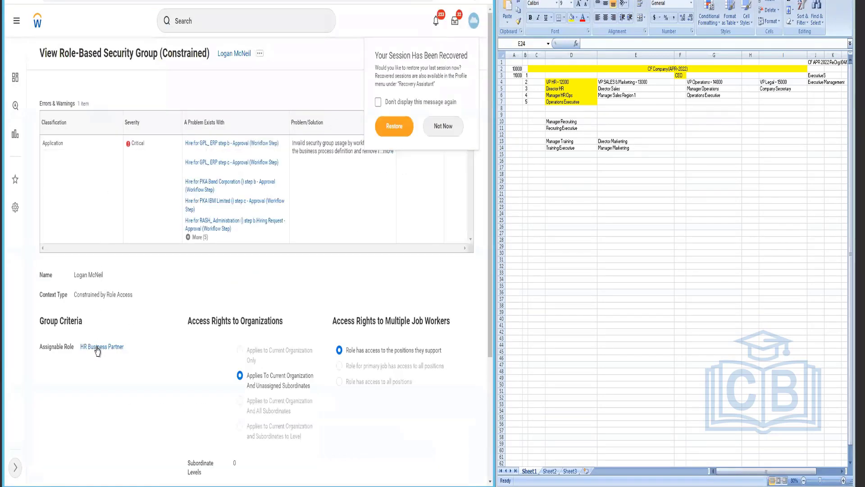
Step: Inspect the HR Business Partner role and check the policy change is active in the security timestamp
scroll(162, 305, "down", 2)
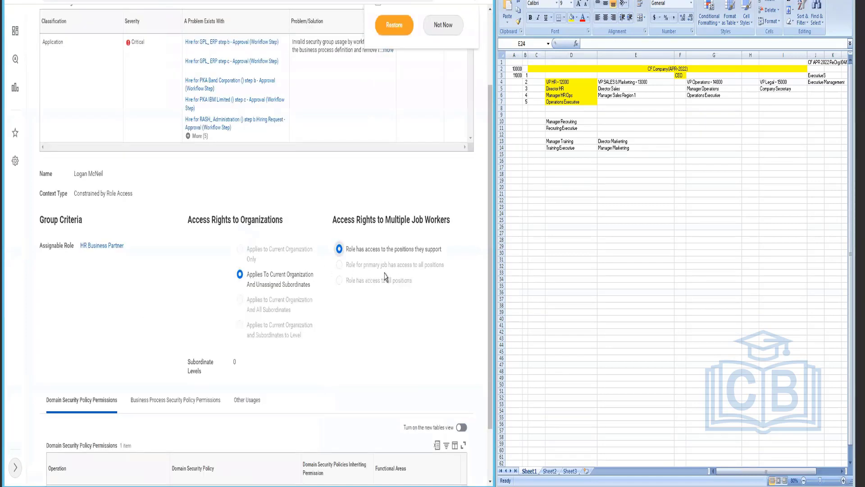
mouse_move(117, 246)
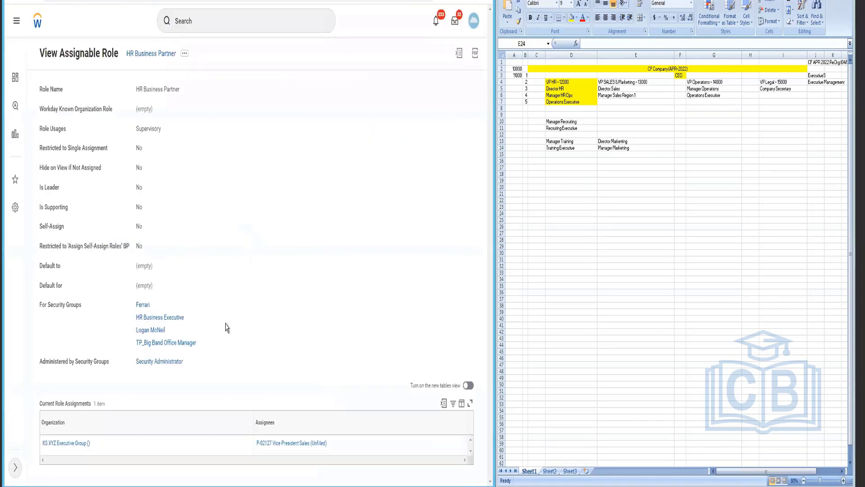
left_click(185, 53)
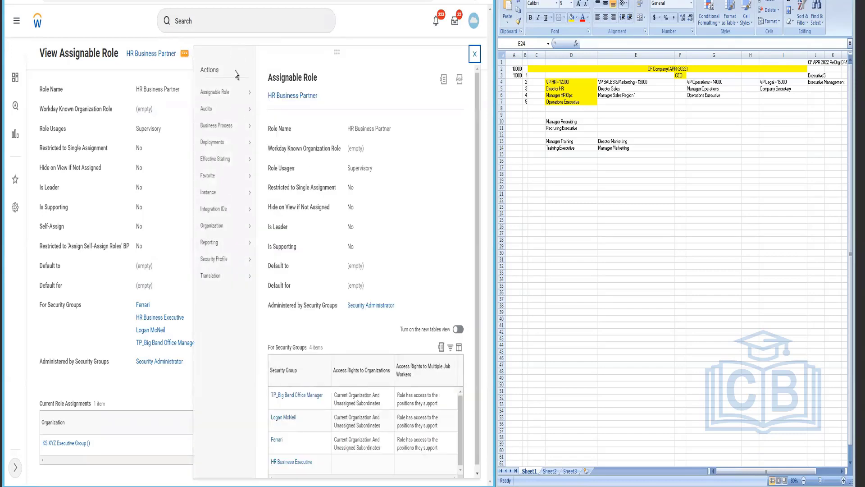
right_click(163, 53)
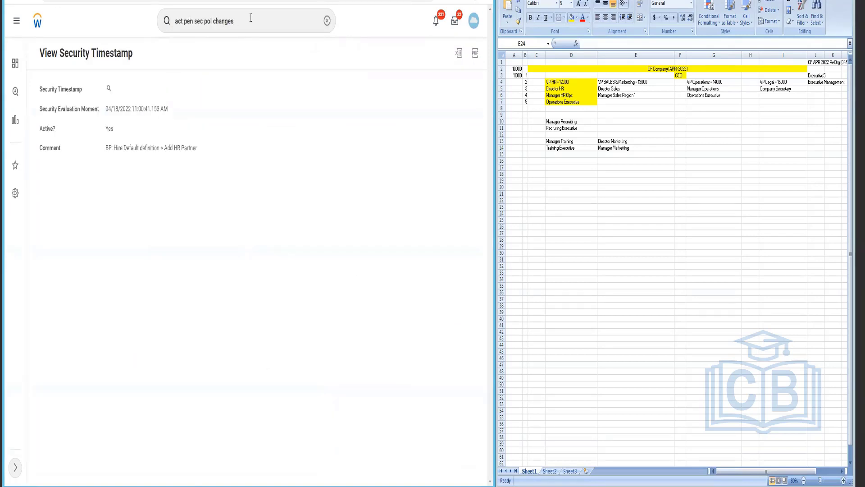
left_click(251, 18)
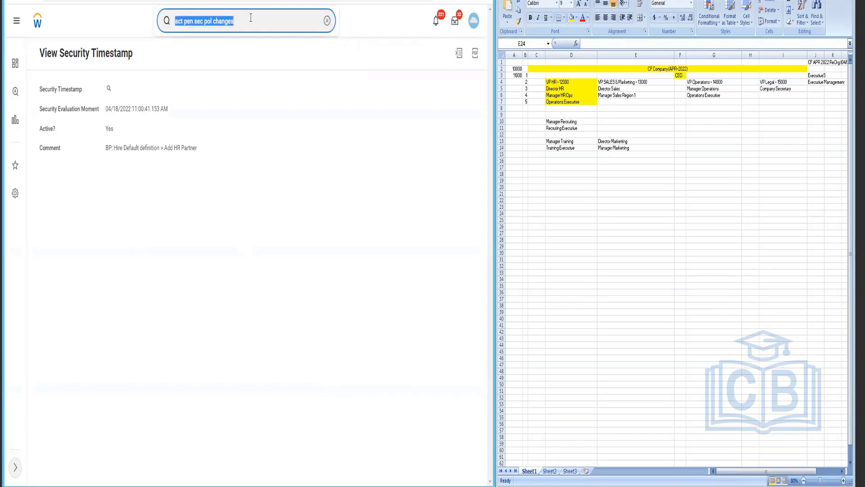
Step: Search 'CF Executives' and start assigning roles for the ExecutiveS CF_APR_2022 organization
type("CF Exe")
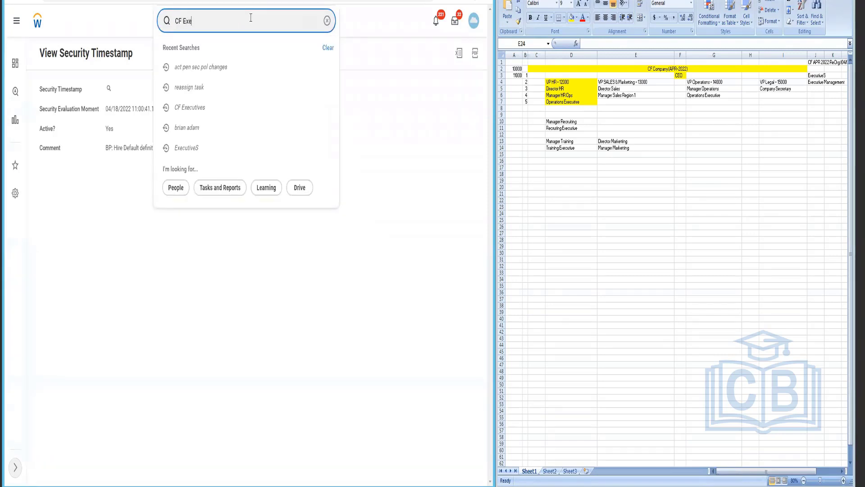
type("cutives")
key("Return")
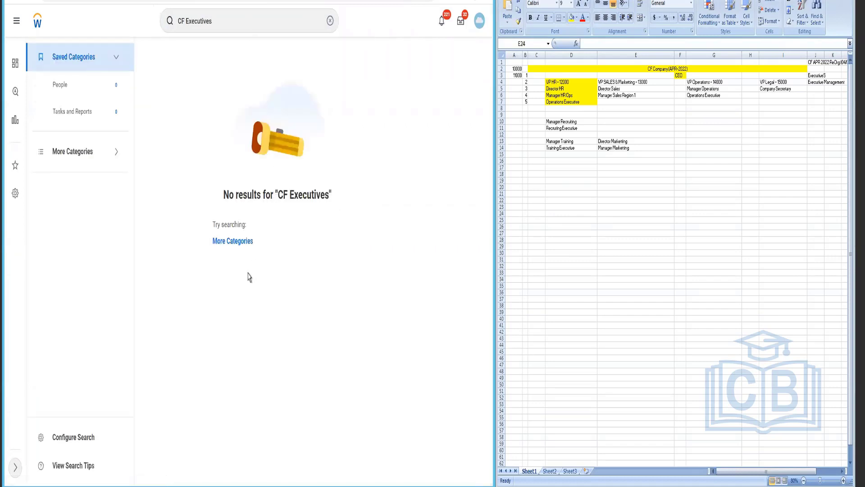
left_click(238, 242)
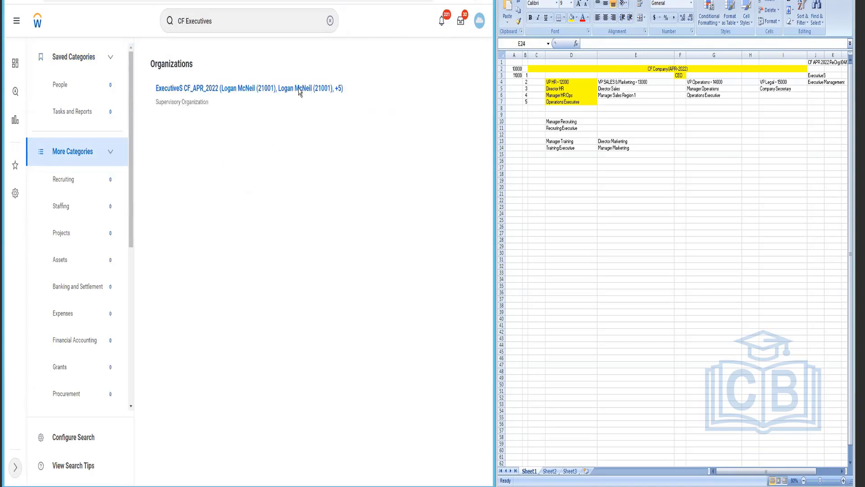
left_click(351, 90)
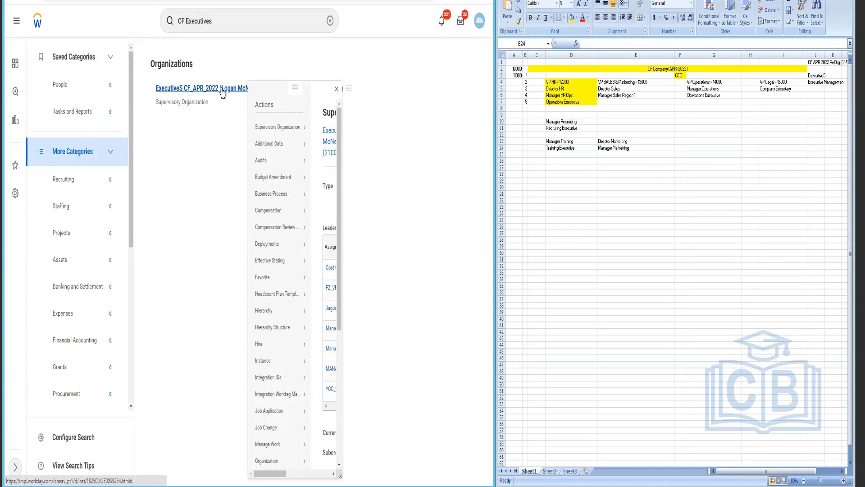
left_click(223, 92)
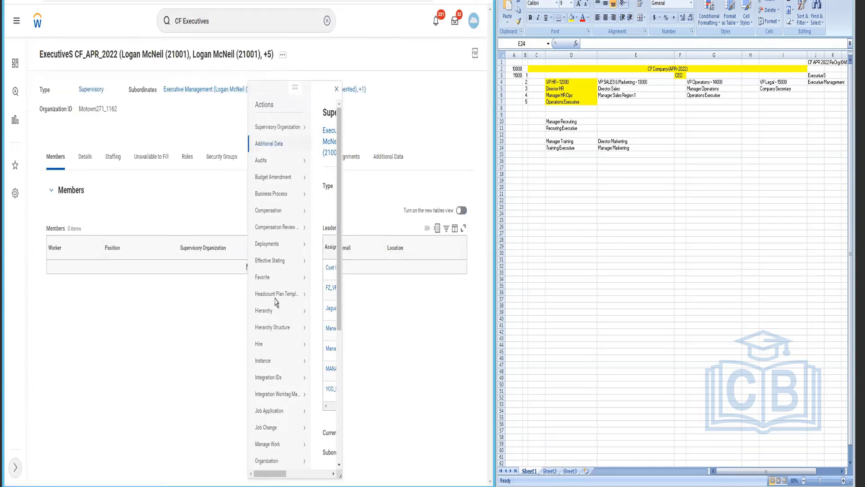
scroll(277, 295, "down", 4)
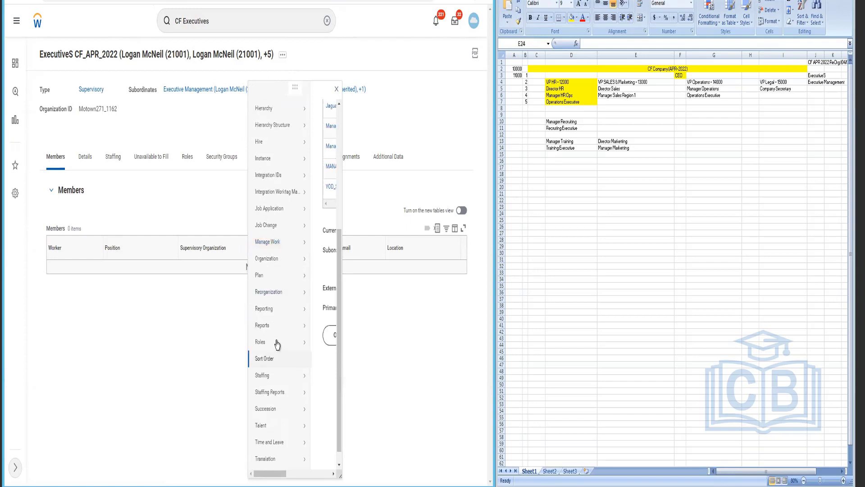
mouse_move(277, 344)
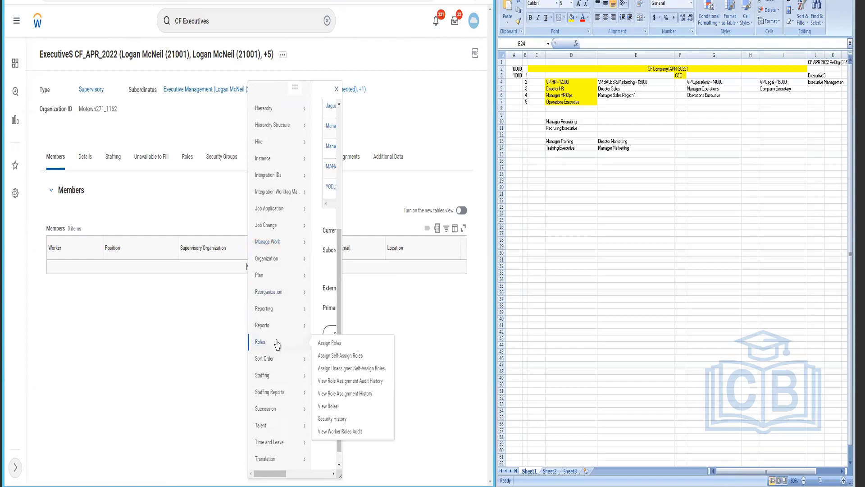
left_click(341, 346)
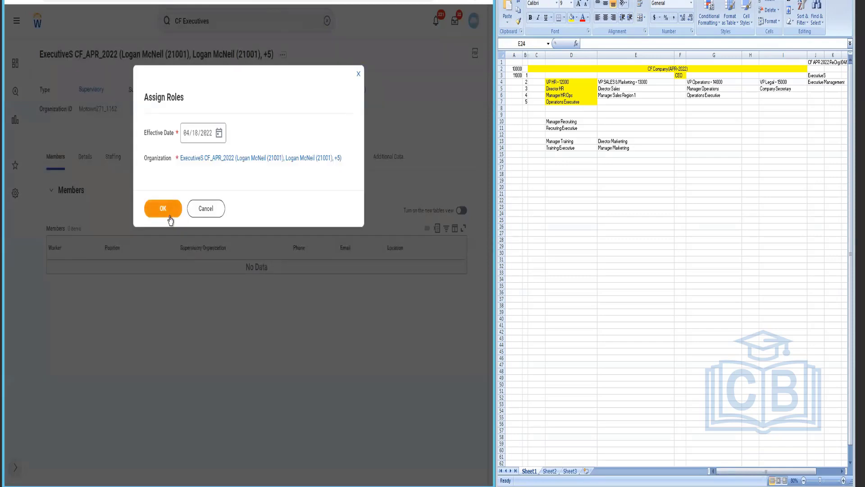
Step: Assign the HR Business Partner role to the Chief HR Officer position, effective 04/18/2022
left_click(170, 214)
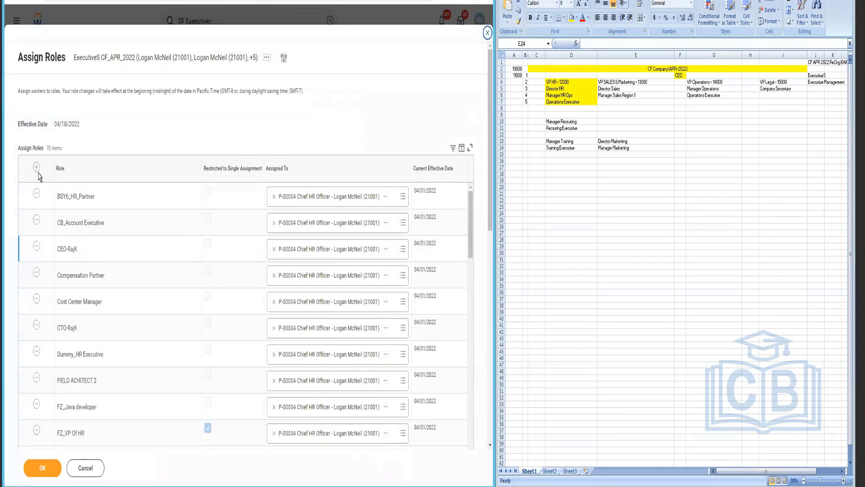
left_click(38, 172)
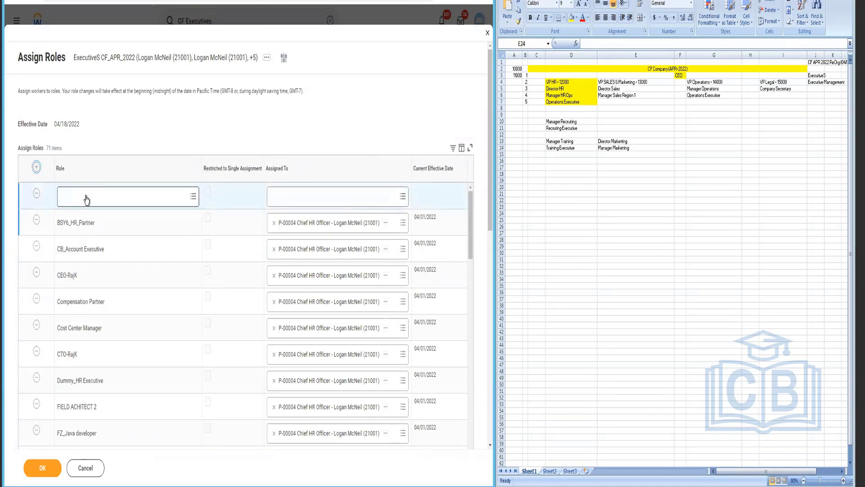
left_click(86, 198)
type("HR Business Partner")
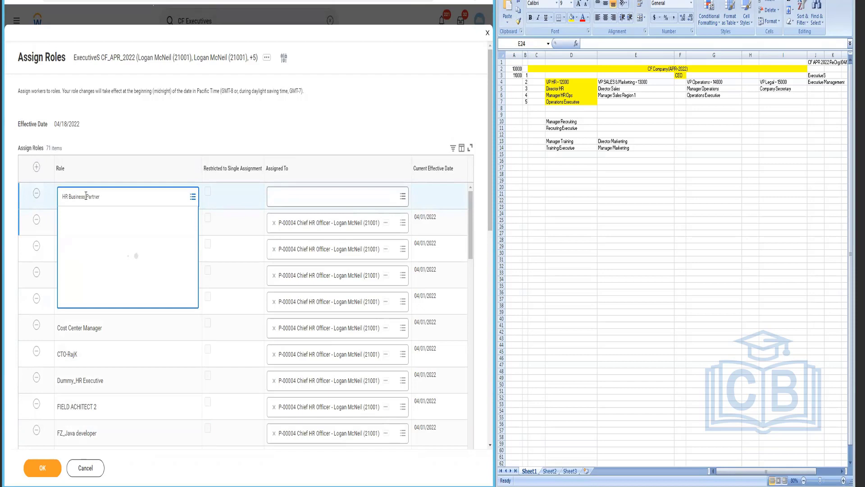
left_click(286, 196)
type("Loga")
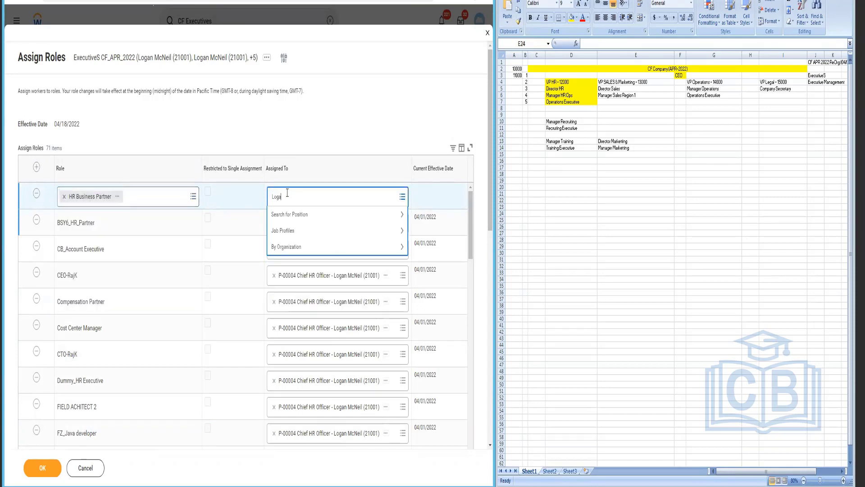
type("n")
key("Return")
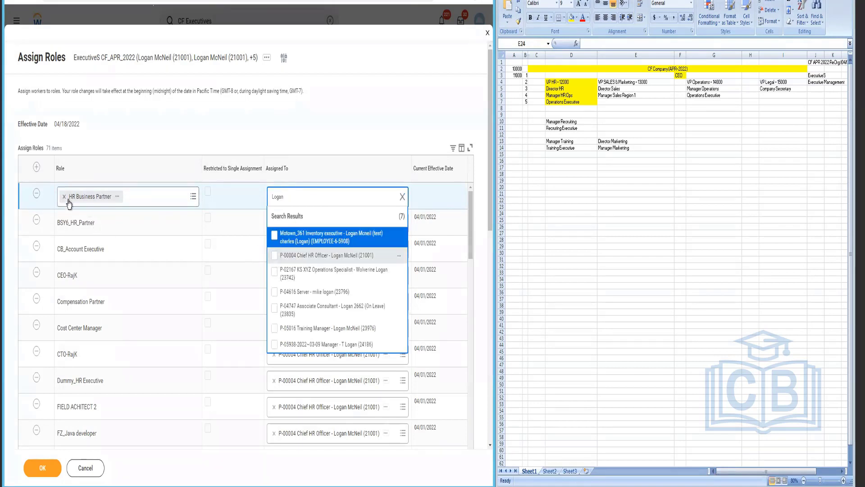
key("Down")
key("Return")
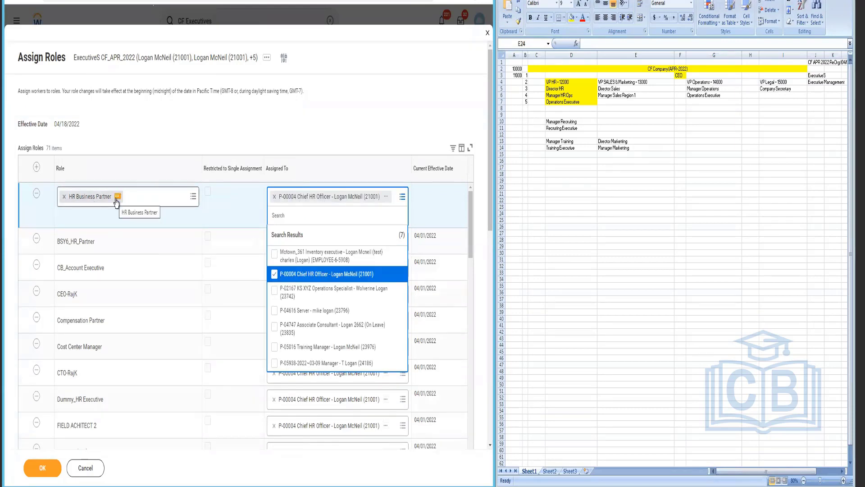
key("Escape")
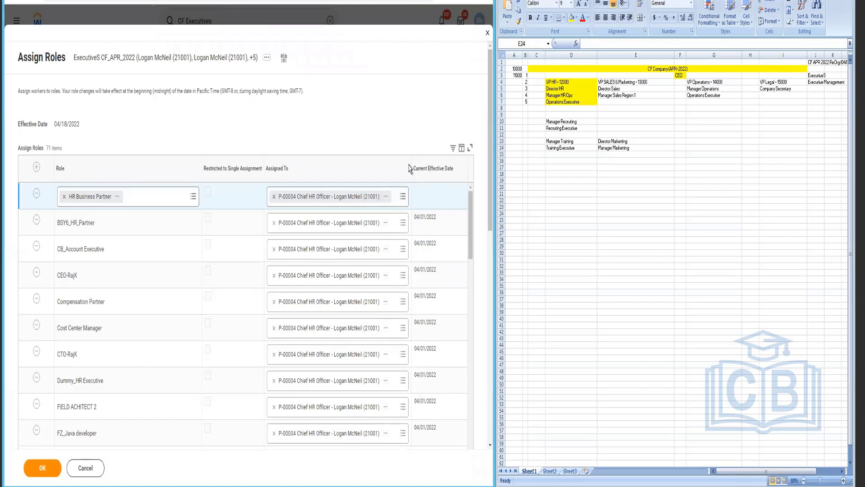
left_click(42, 468)
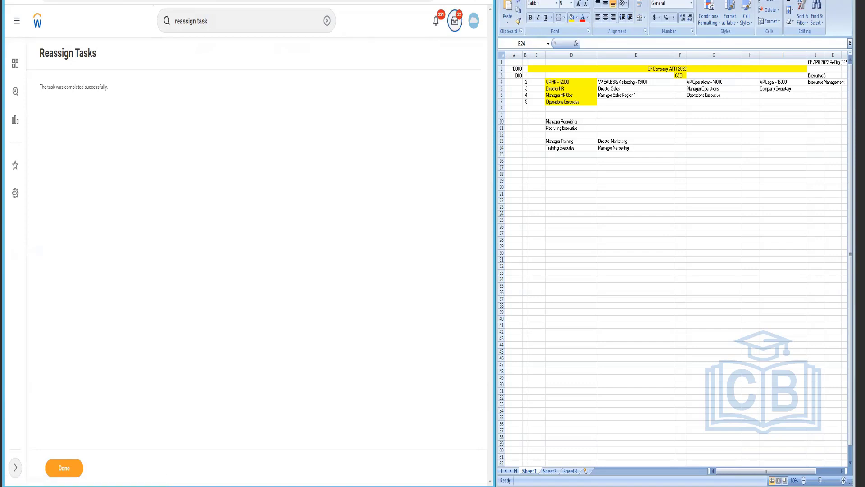
Step: Open the Inbox and search Workday for 'start proxy'
left_click(455, 20)
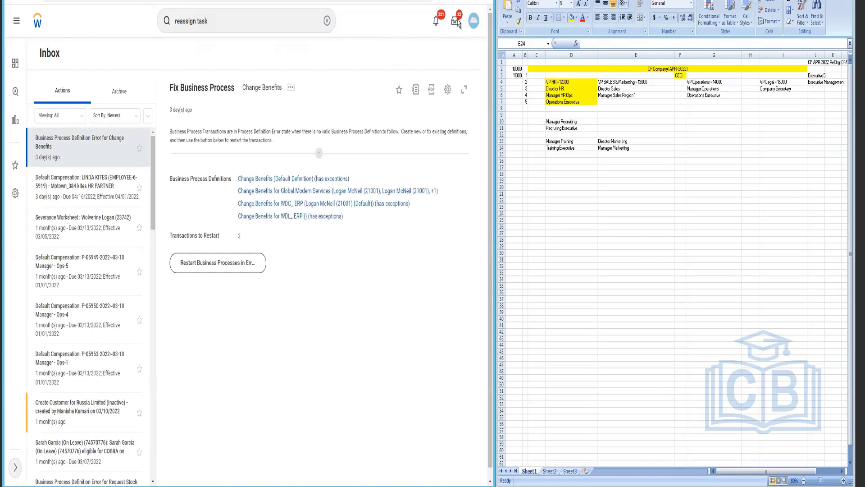
left_click(457, 21)
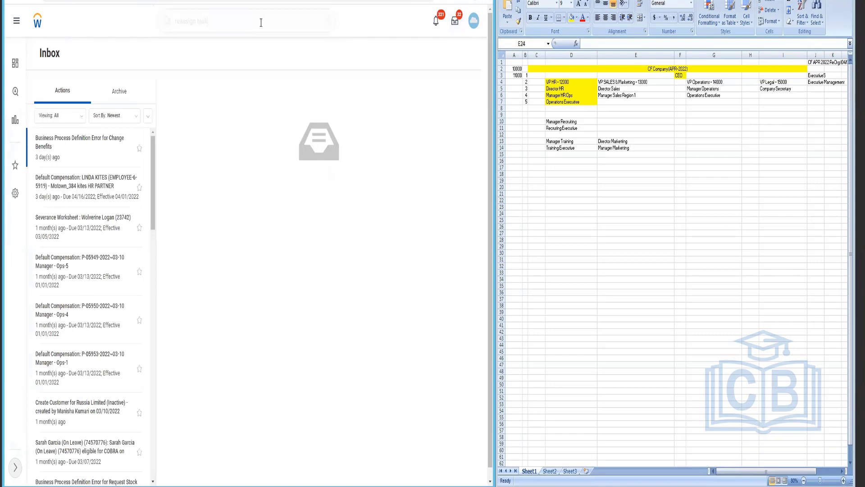
key("ctrl+shift+Left")
key("ctrl+shift+Left")
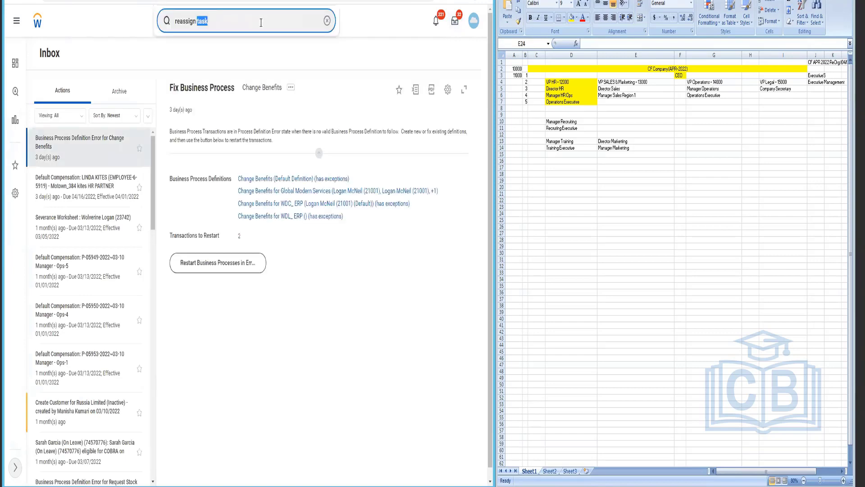
type("start pro")
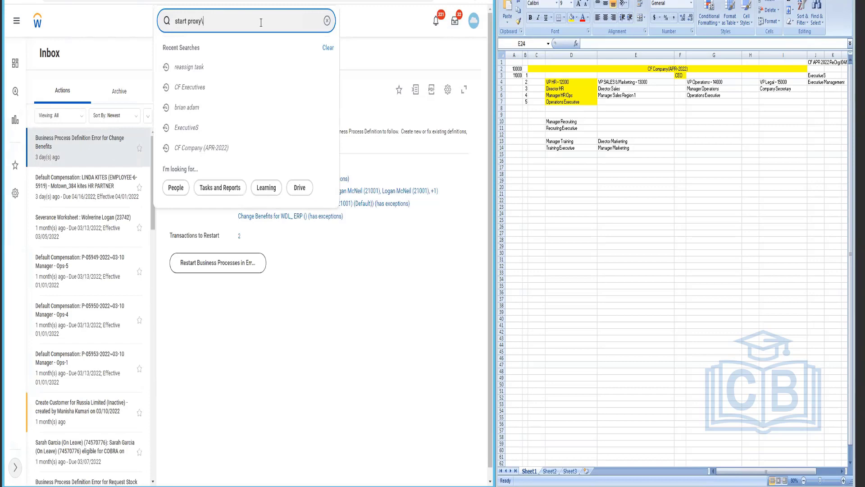
type("xy\\")
key("BackSpace")
key("Return")
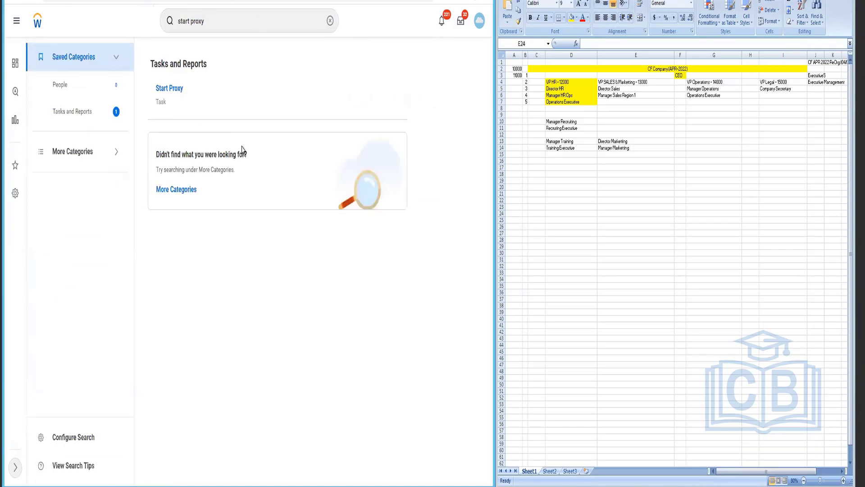
Step: Start a proxy session acting on behalf of the Chief HR Officer
left_click(170, 89)
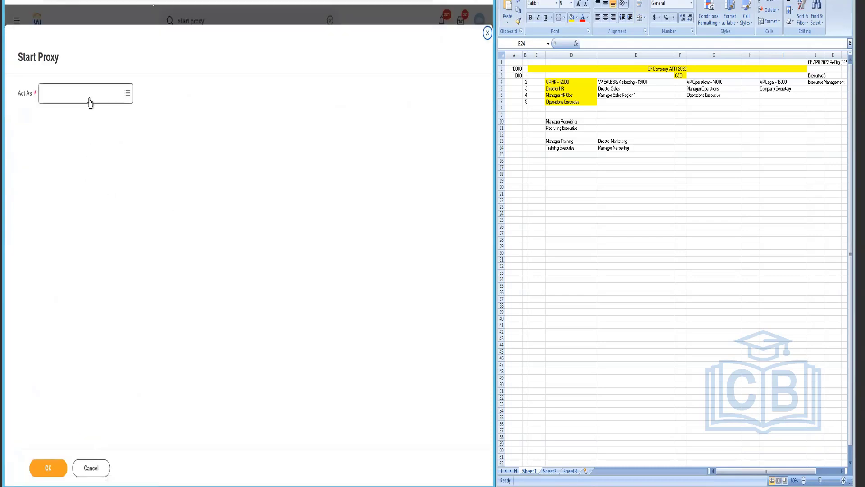
left_click(89, 103)
type("logan m")
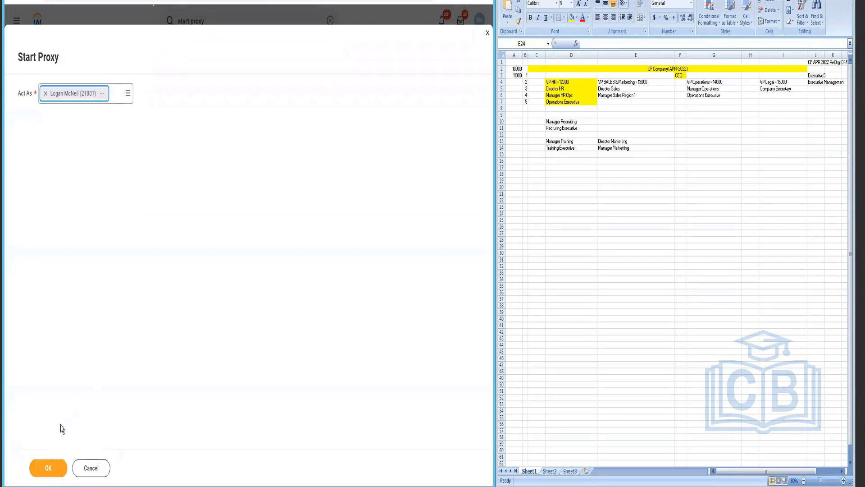
left_click(40, 468)
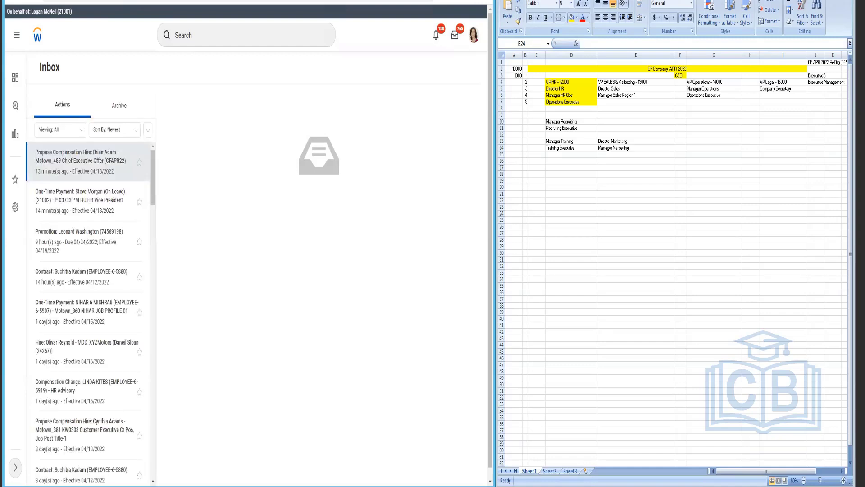
Step: Open the CEO's Propose Compensation Hire task and move down to its compensation fields
left_click(95, 170)
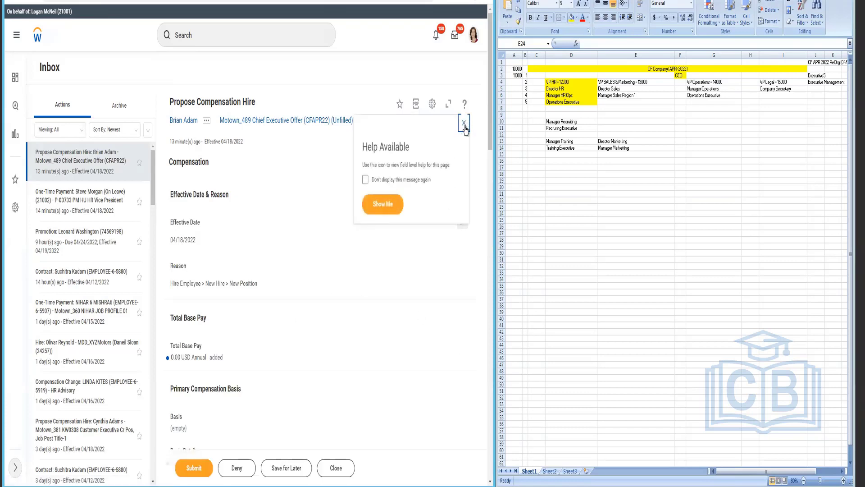
left_click(465, 127)
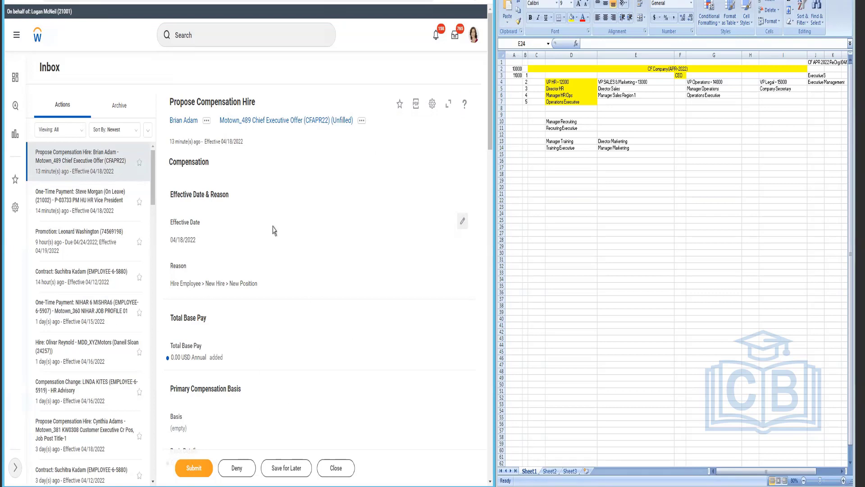
scroll(308, 271, "down", 1)
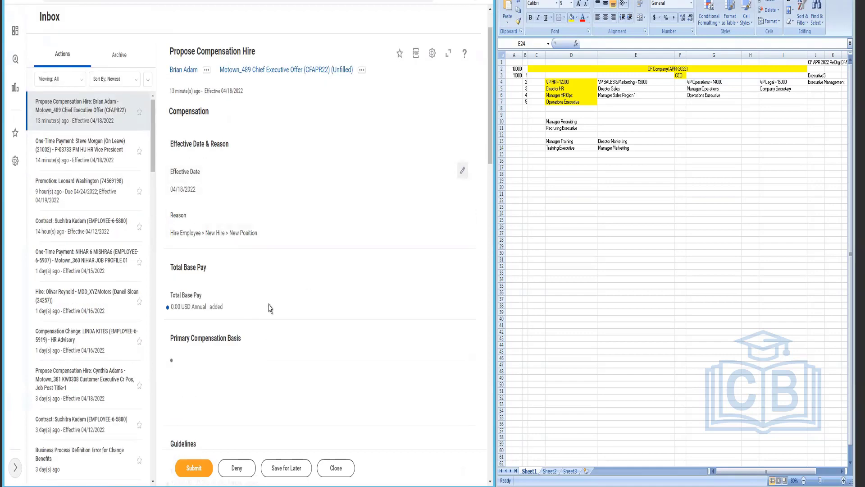
scroll(287, 356, "down", 1)
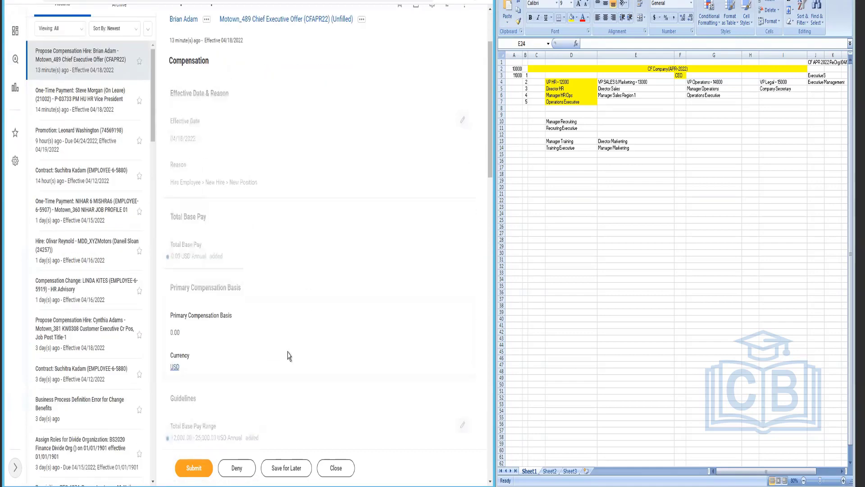
scroll(289, 356, "down", 2)
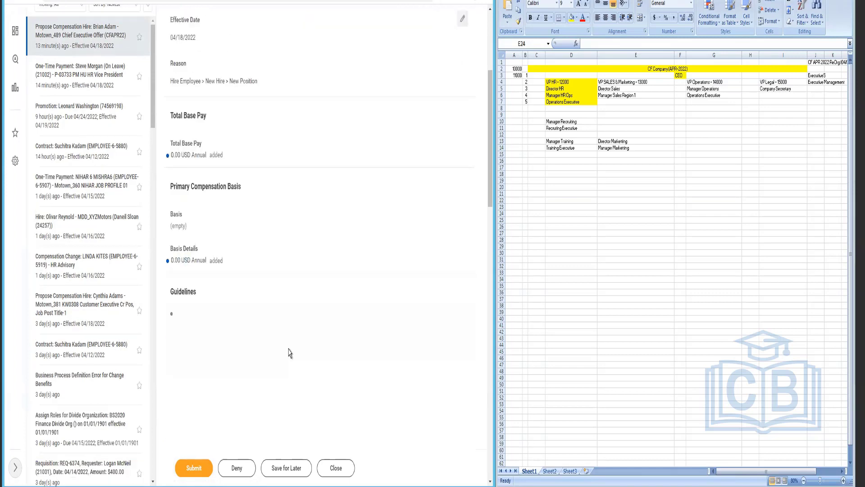
scroll(290, 353, "down", 3)
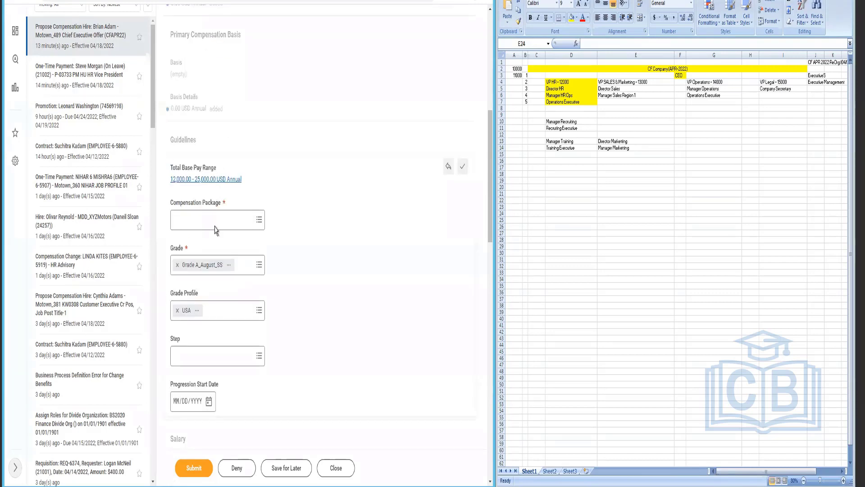
Step: Choose XYZ Compensation Package_GM as the package and start a new salary entry
left_click(214, 221)
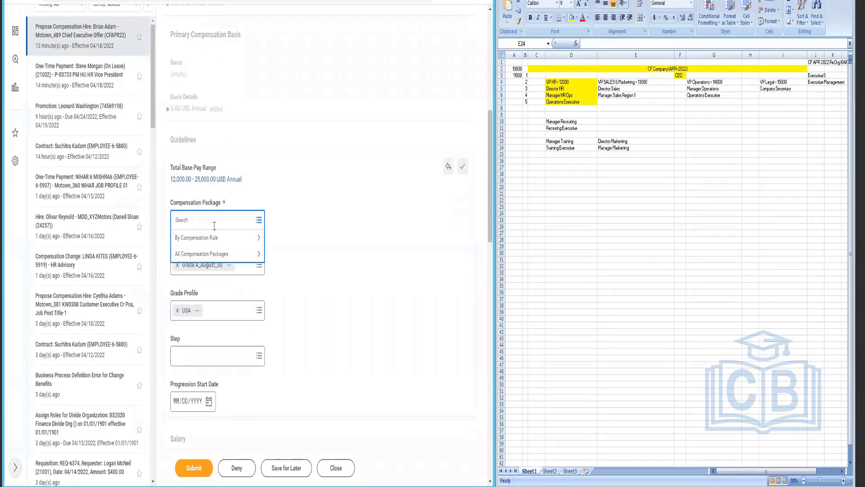
left_click(211, 239)
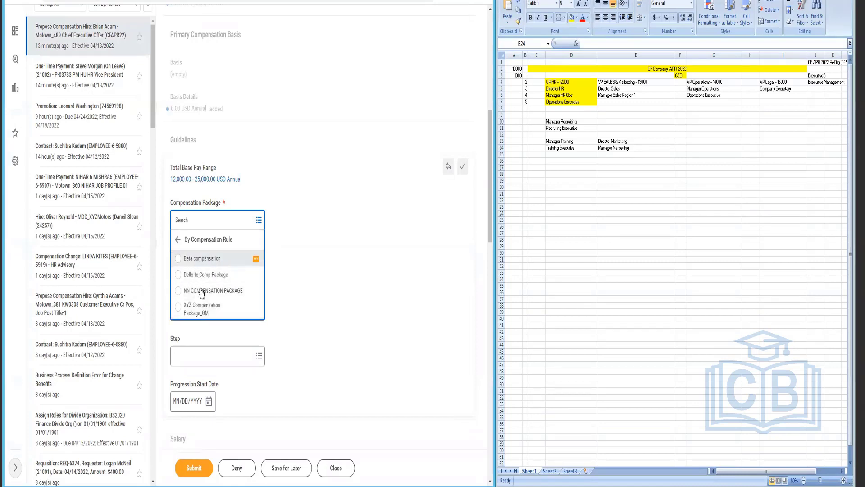
left_click(206, 316)
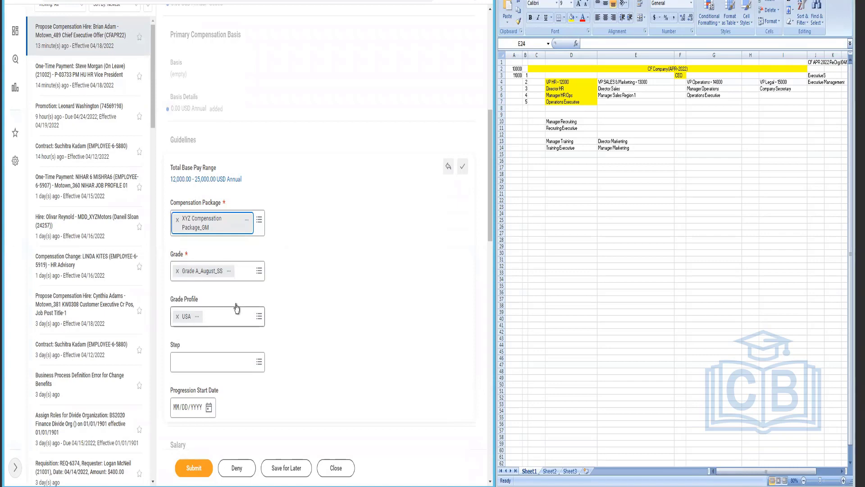
scroll(233, 310, "down", 5)
left_click(193, 273)
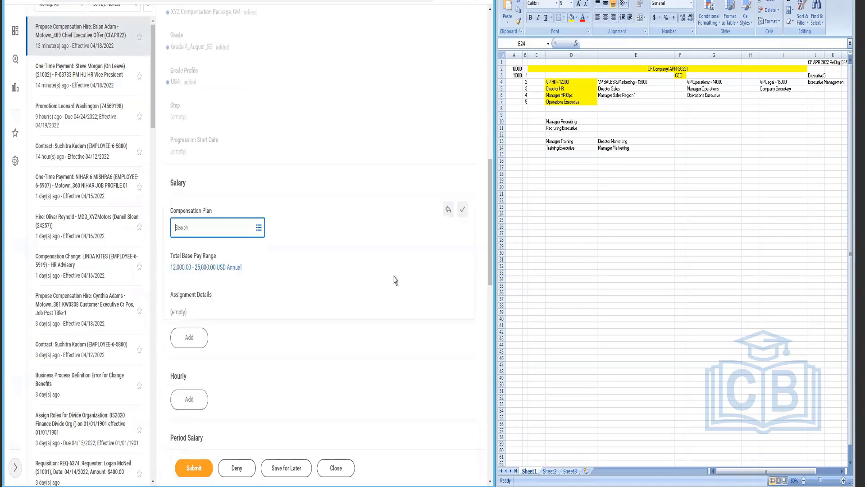
Step: Assign the HR Payroll salary plan with an amount of 189,000.00
left_click(195, 229)
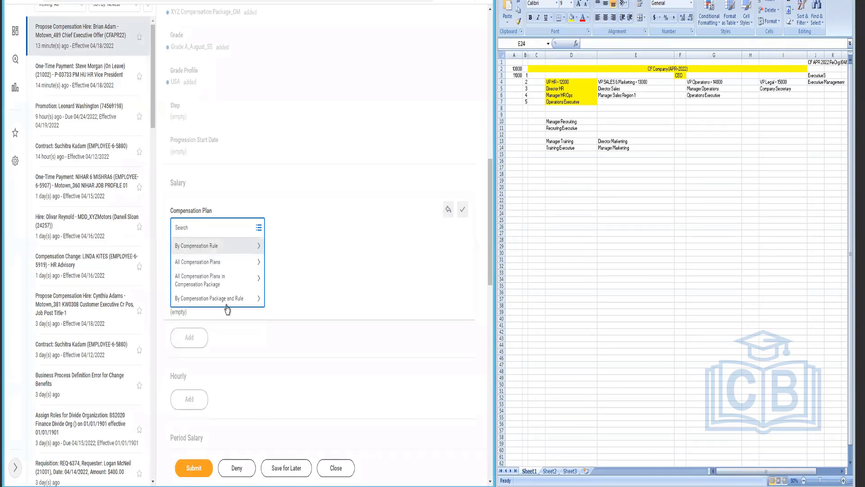
left_click(227, 303)
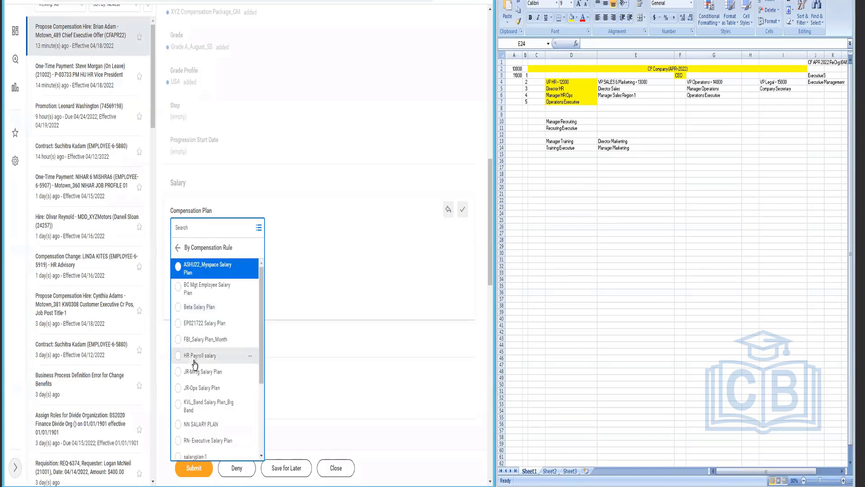
left_click(195, 356)
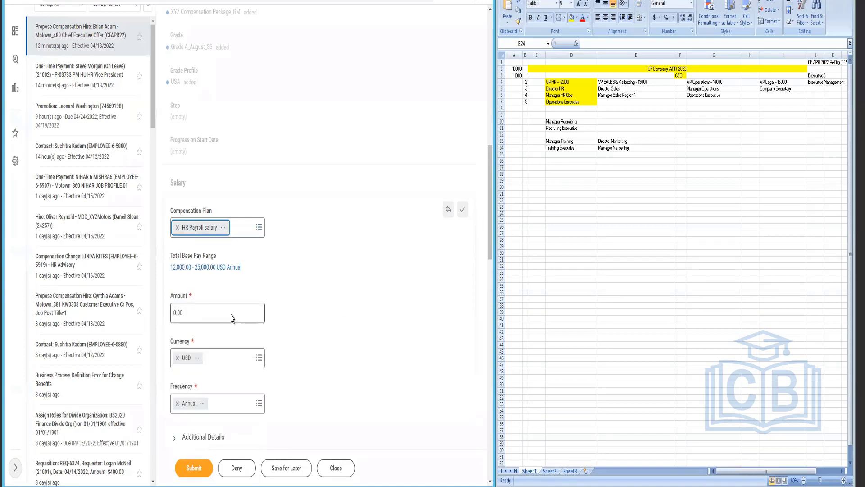
left_click(232, 314)
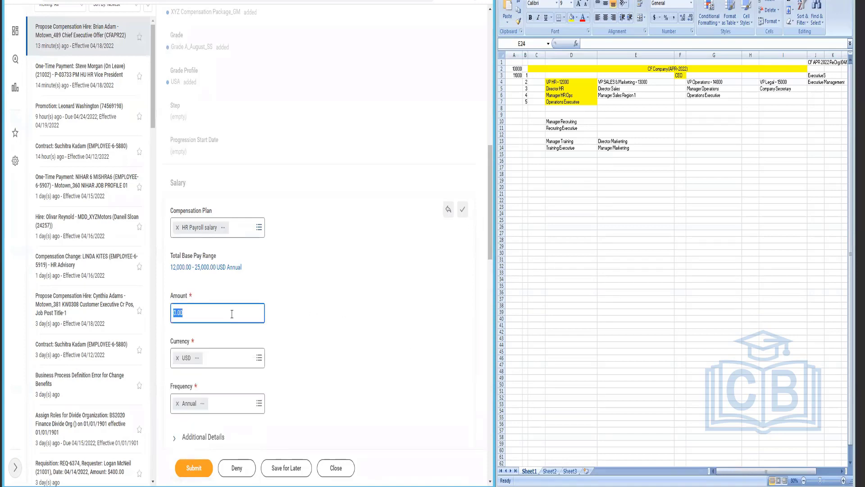
type("189,00")
left_click(279, 373)
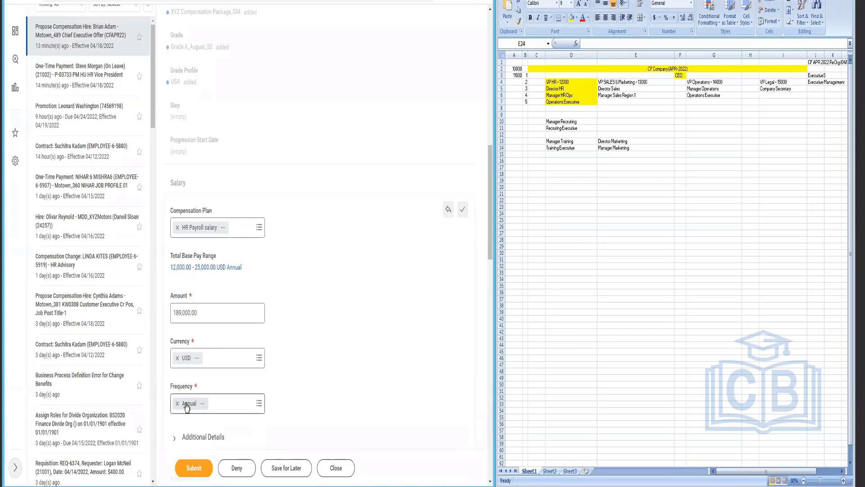
Step: Submit the compensation proposal despite the Total Base Pay range alert
scroll(327, 342, "down", 7)
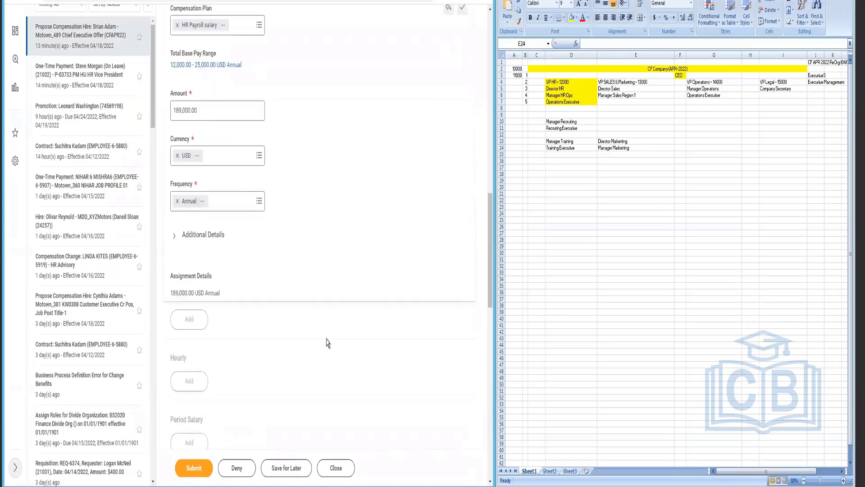
scroll(328, 342, "down", 2)
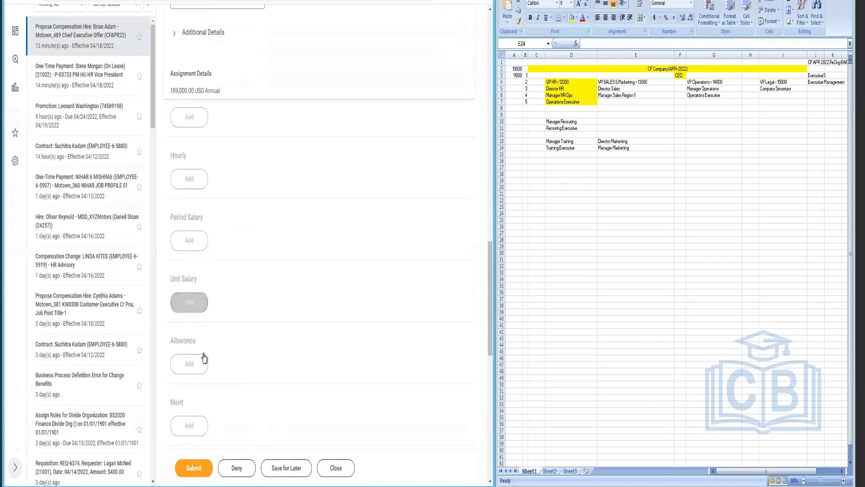
scroll(204, 356, "down", 2)
scroll(197, 372, "down", 3)
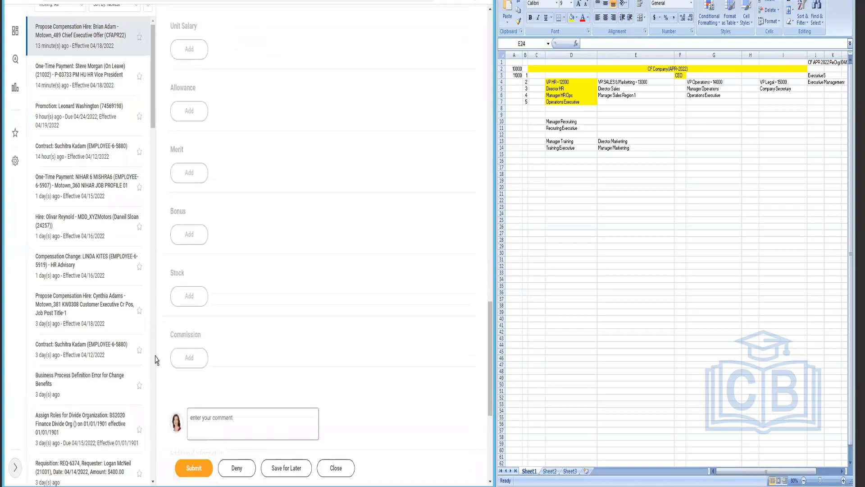
left_click(193, 468)
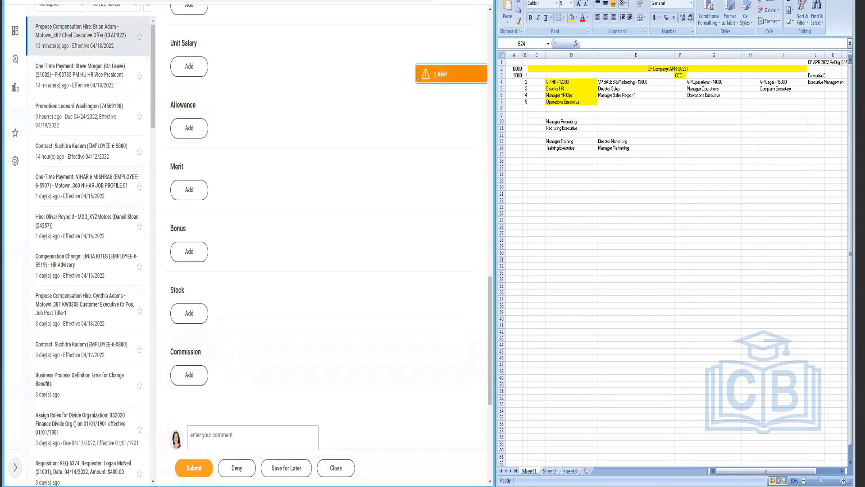
key("super+Up")
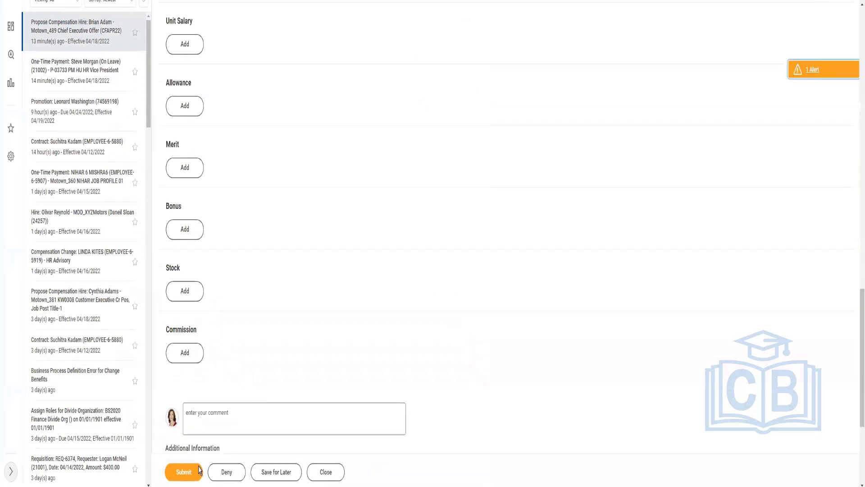
left_click(821, 76)
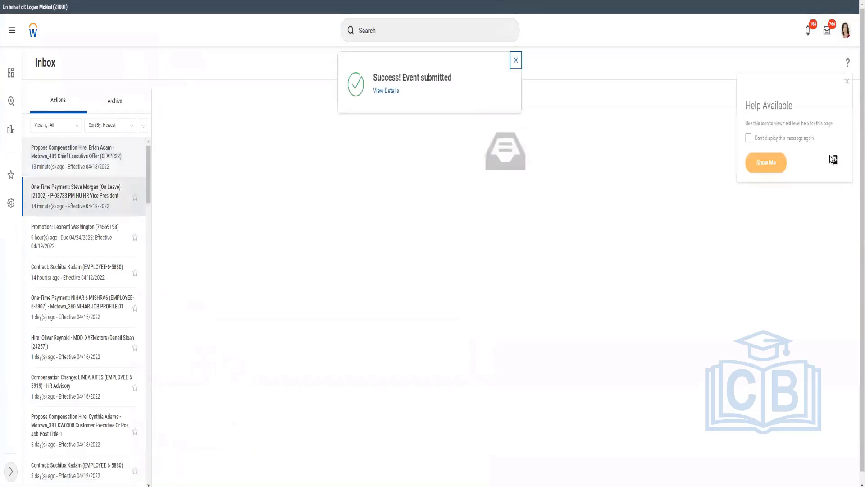
Step: Open the submitted hire's details and the new CEO's worker profile, checking name and service length
left_click(377, 93)
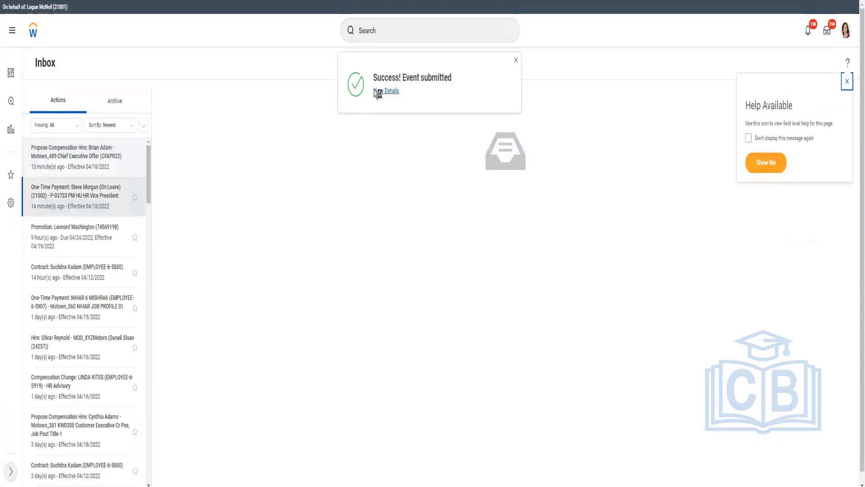
left_click(398, 92)
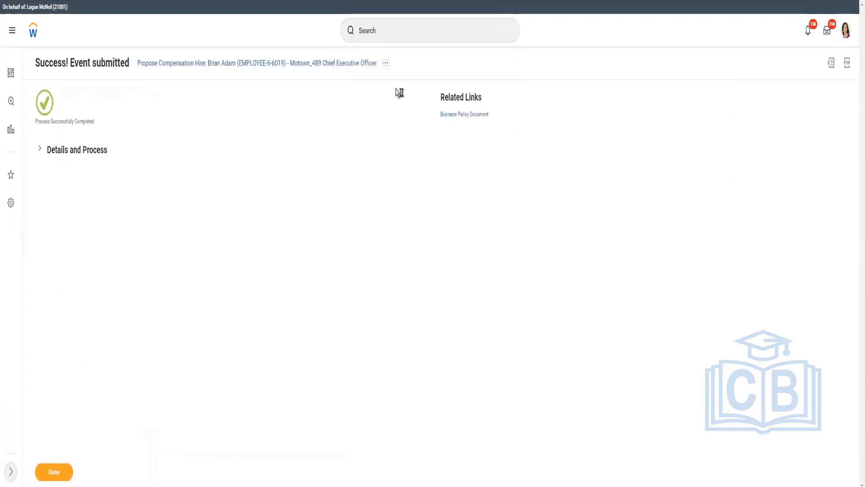
left_click(40, 150)
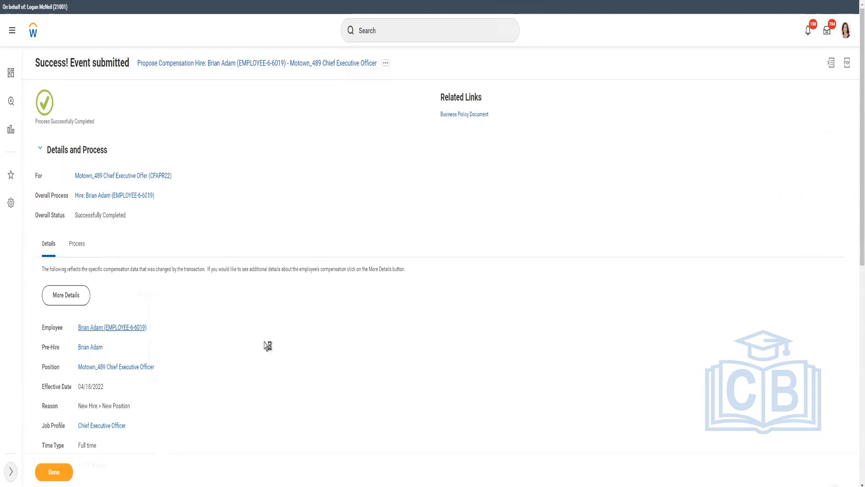
left_click(72, 294)
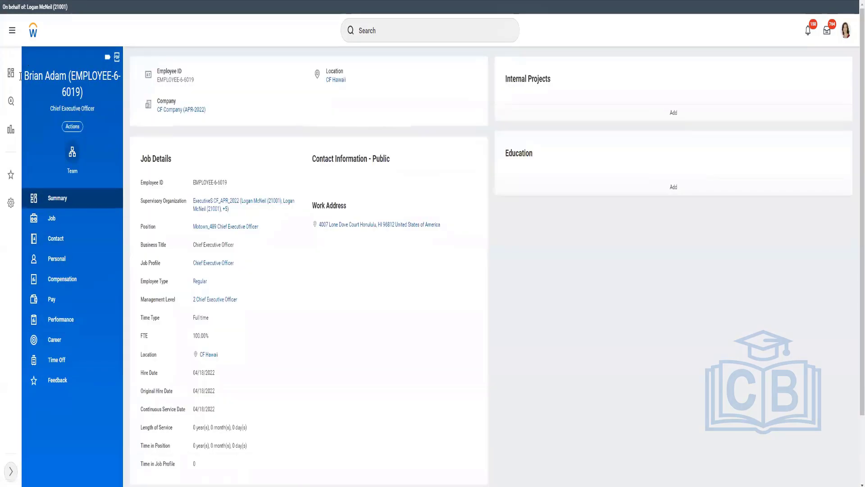
left_click_drag(25, 79, 67, 75)
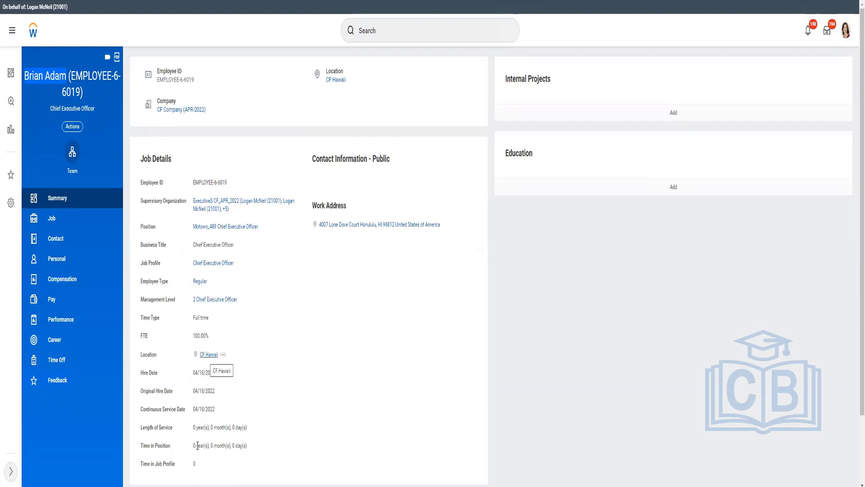
left_click_drag(247, 429, 192, 432)
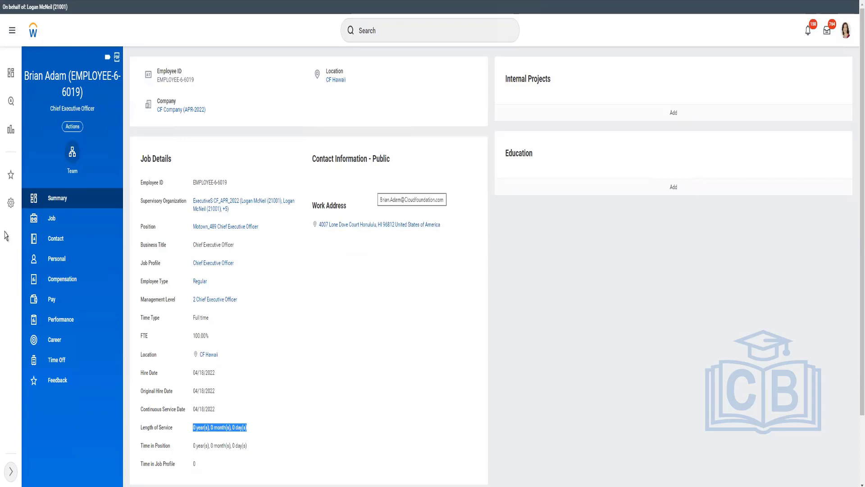
Step: Check the CEO's Job worker history for completed events, then show the Compensation section
left_click(58, 219)
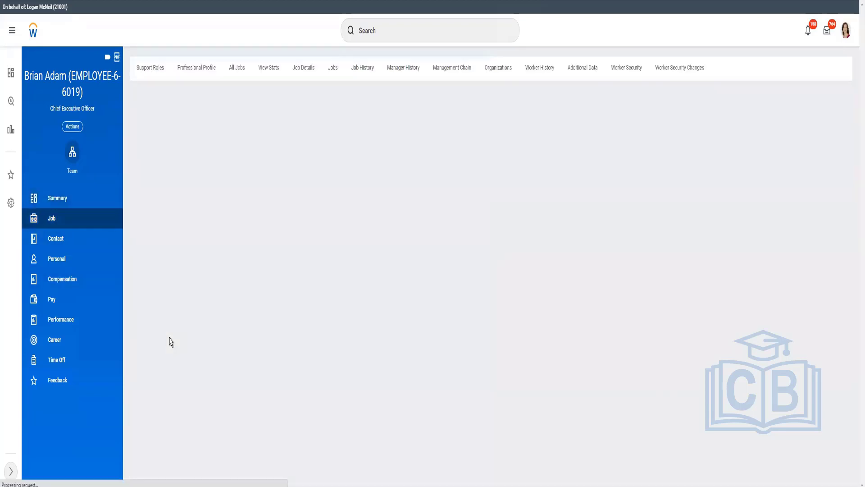
left_click(540, 70)
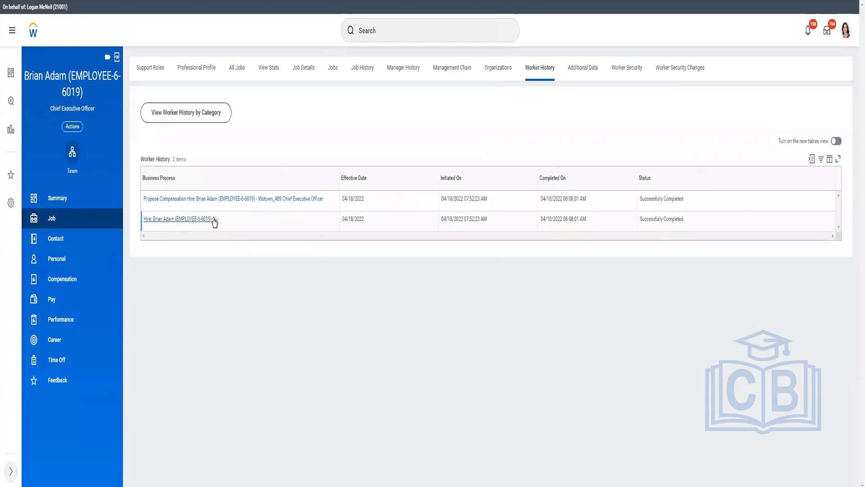
mouse_move(215, 222)
left_click(66, 280)
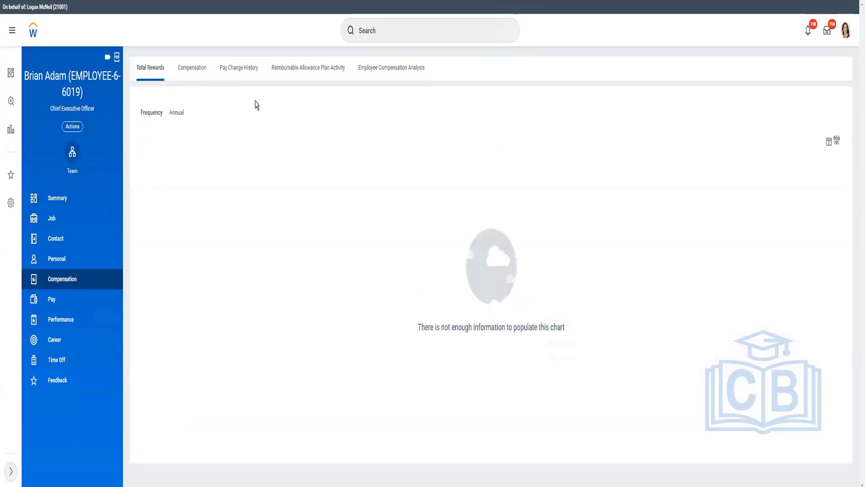
Step: Review the CEO's 189,000.00 USD annual HR Payroll plan assignment, then return to the Inbox
left_click(192, 68)
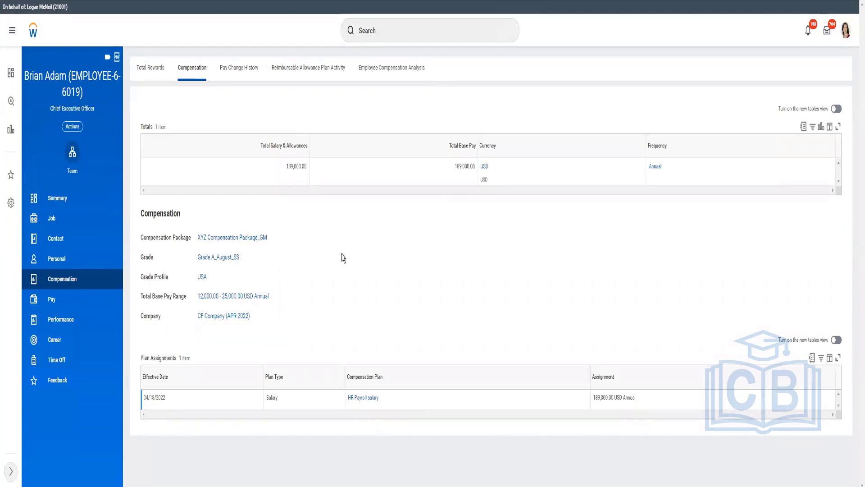
left_click(827, 30)
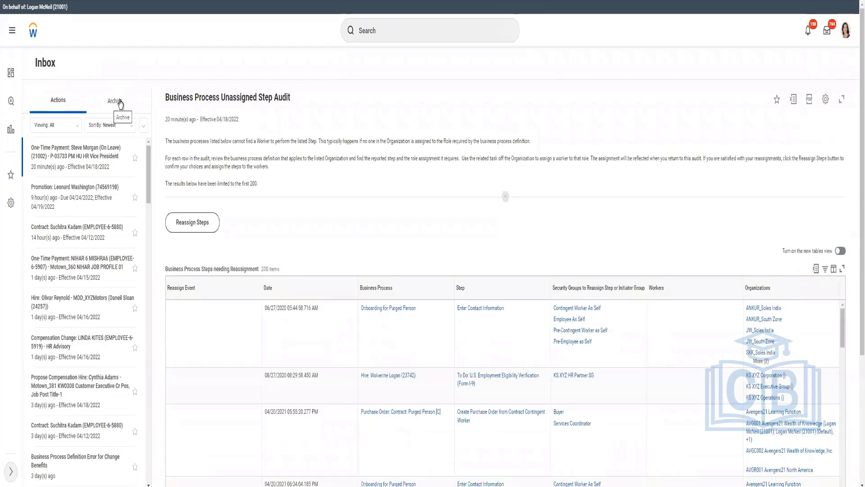
Step: Open the Inbox Archive and select the CEO's Propose Compensation Hire entry
left_click(121, 103)
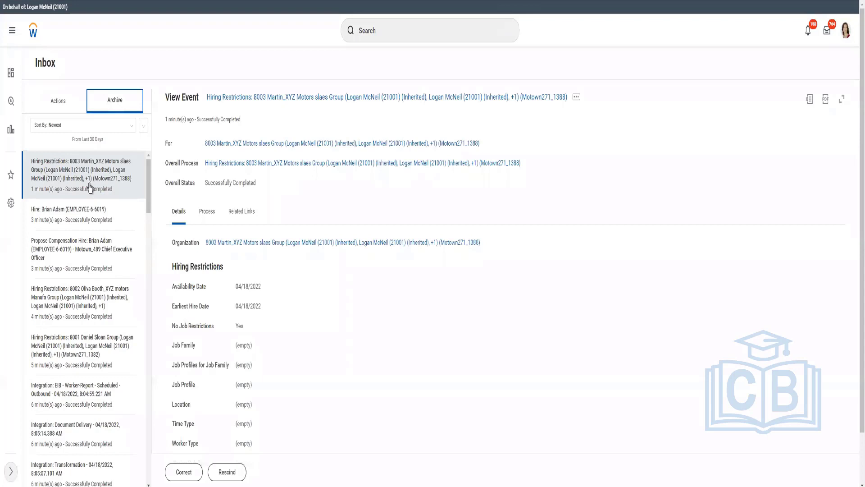
left_click(98, 247)
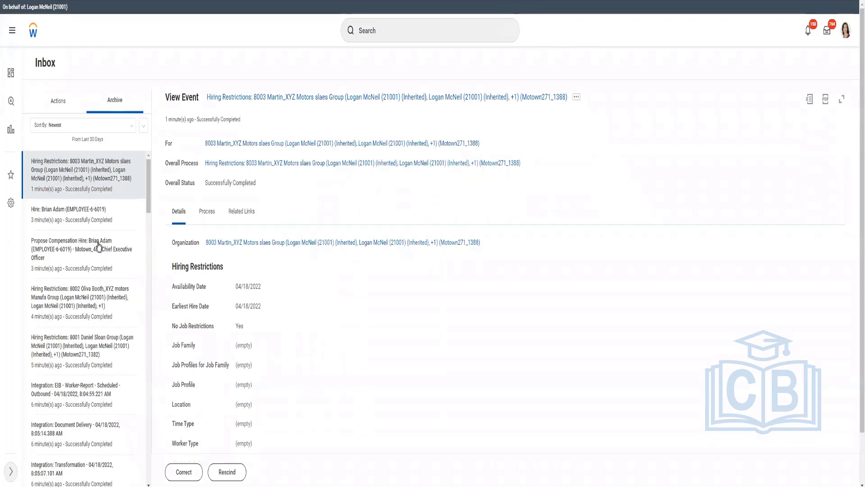